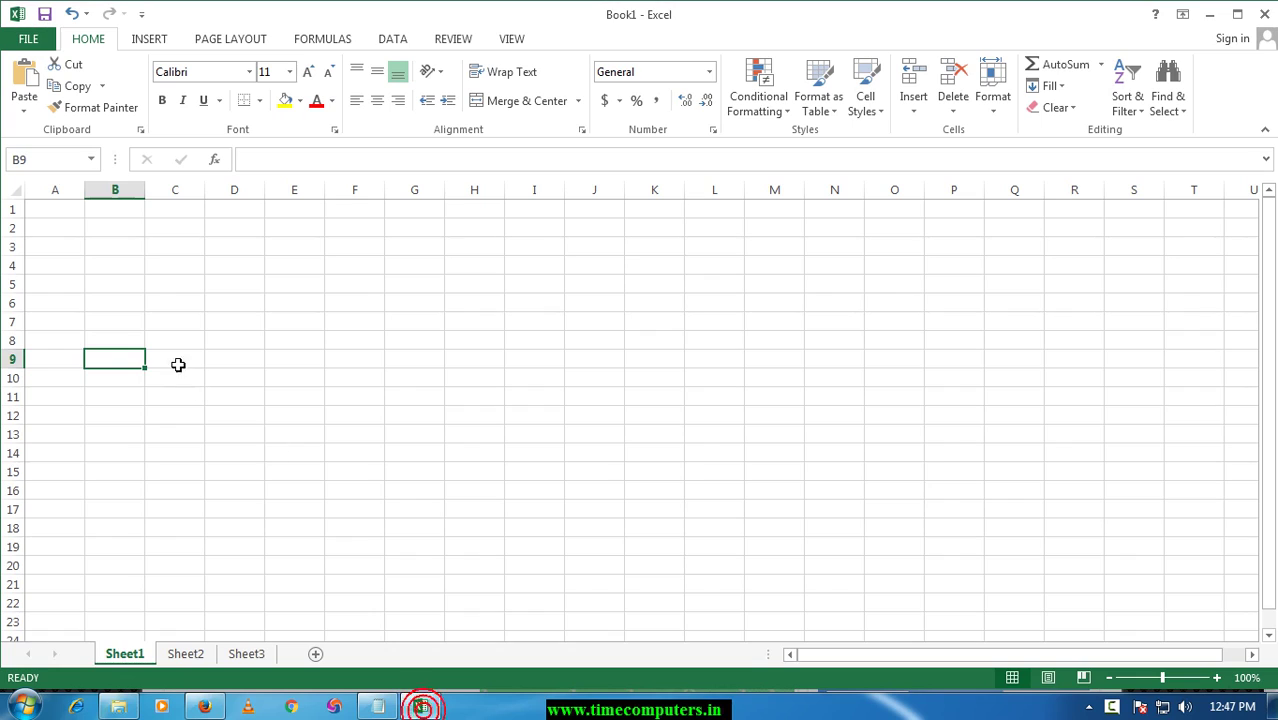
- Enter the formula =RANDBETWEEN(10,100) in cell D7
left_click(177, 360)
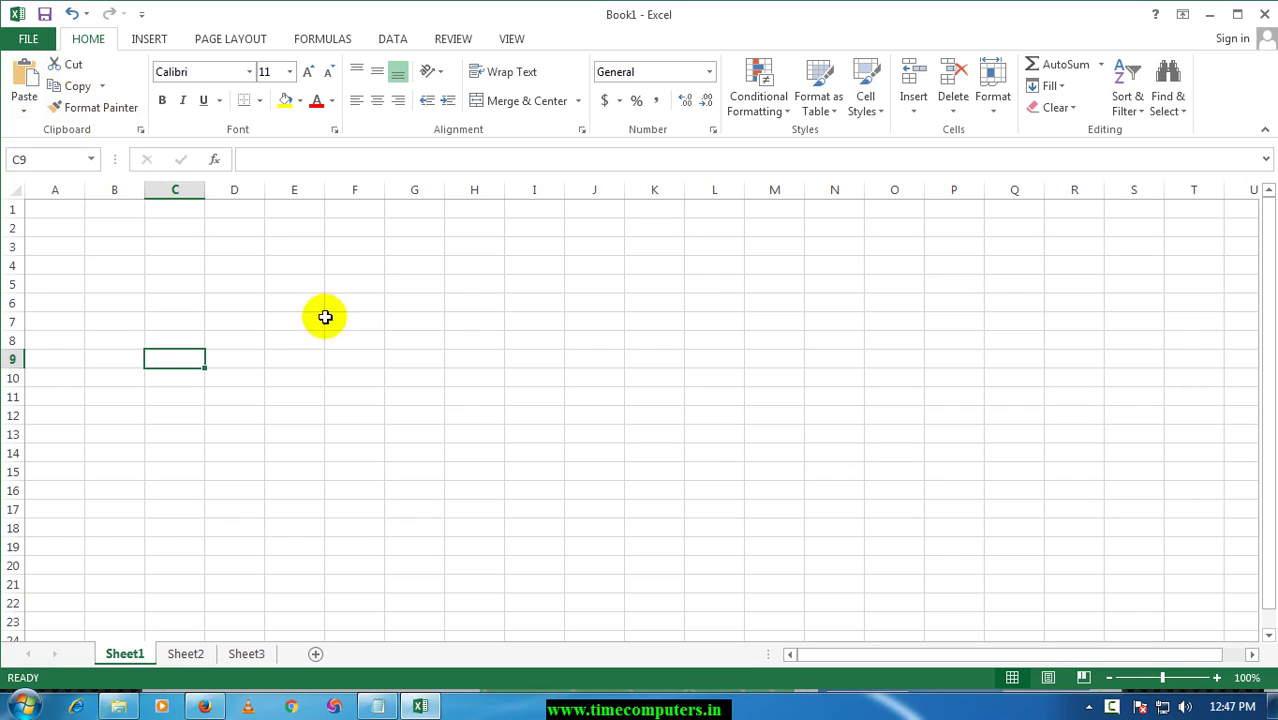
left_click(228, 318)
type("=ran")
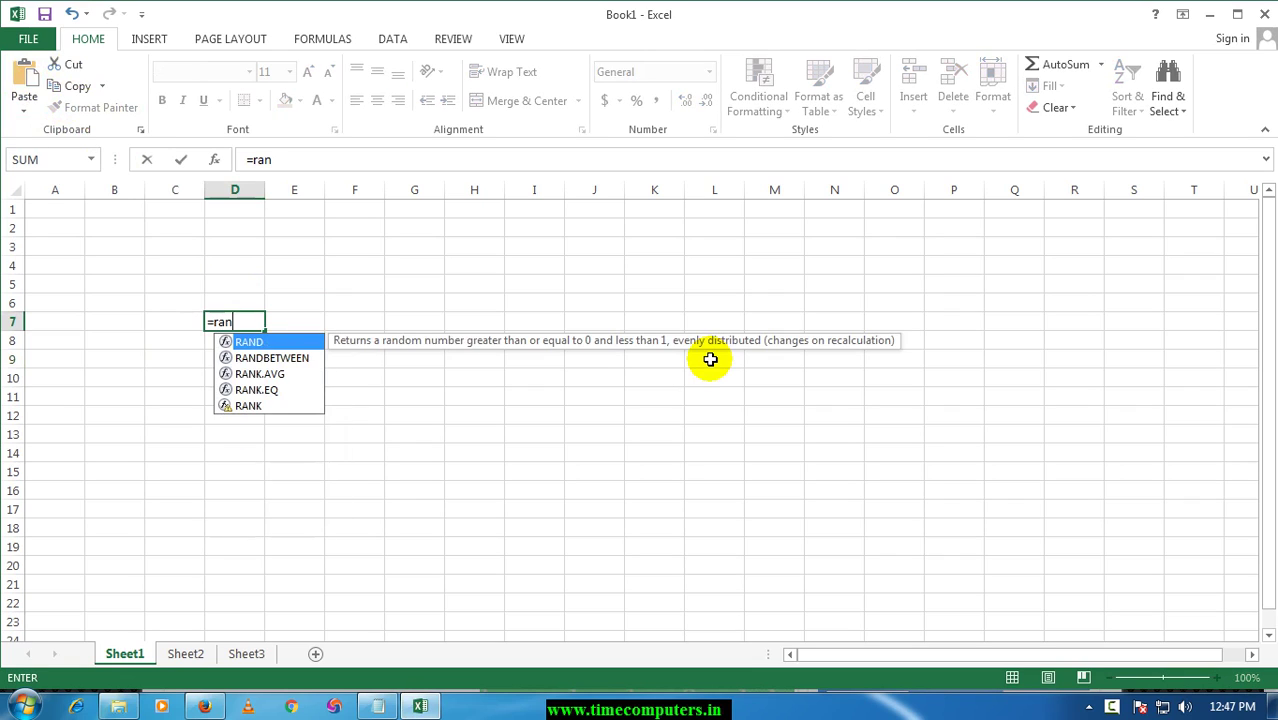
key("Down")
key("Tab")
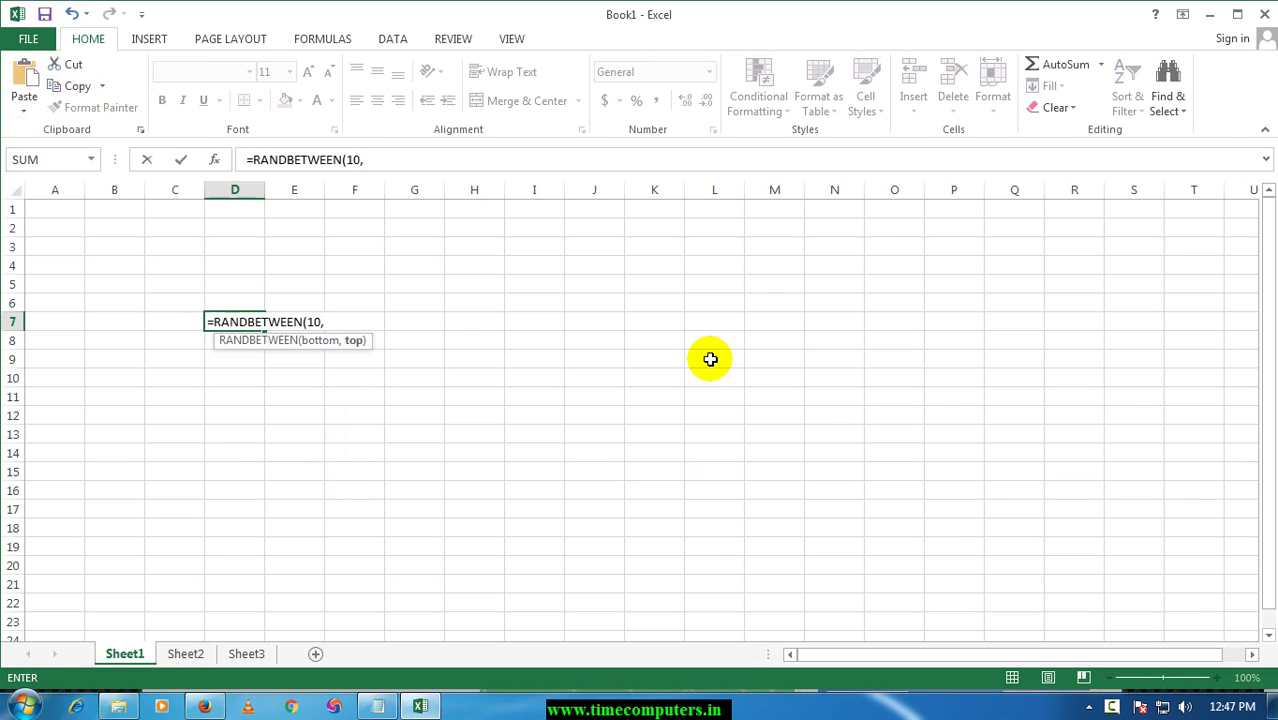
type("10,100)")
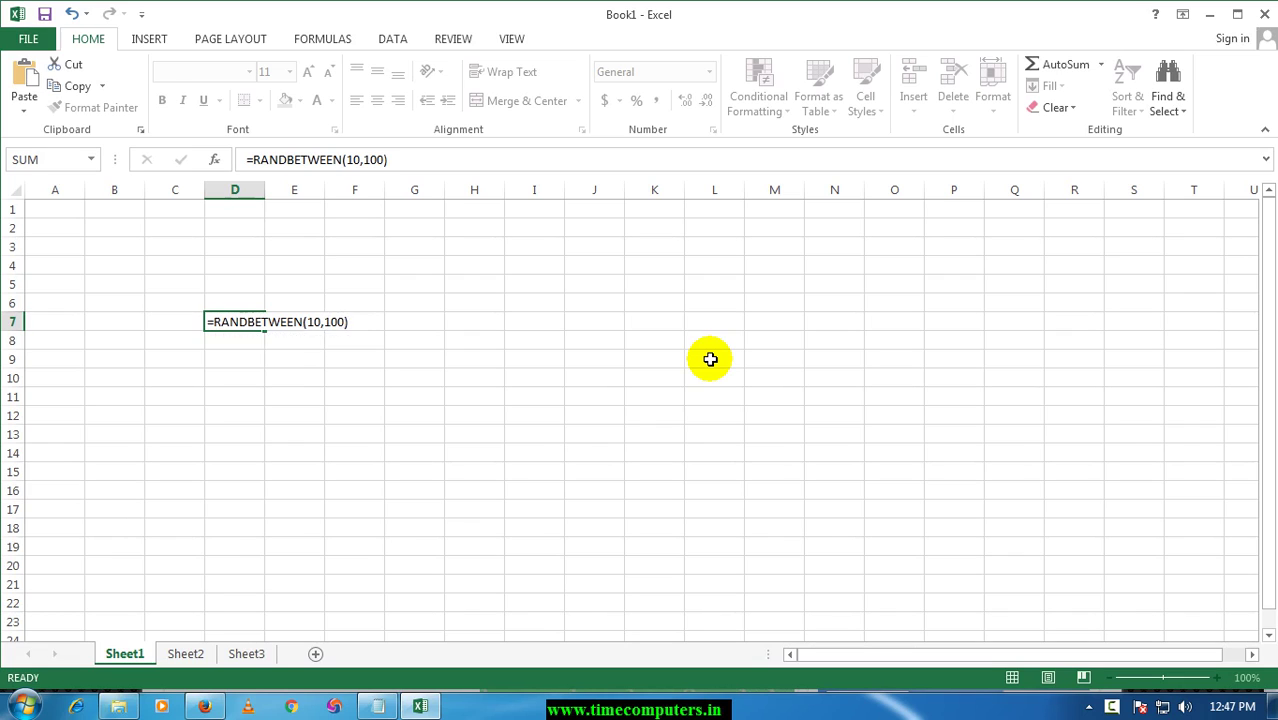
key("Return")
- Fill the D7 formula across D7:L16 and replace the formulas in that range with their values
left_click(241, 320)
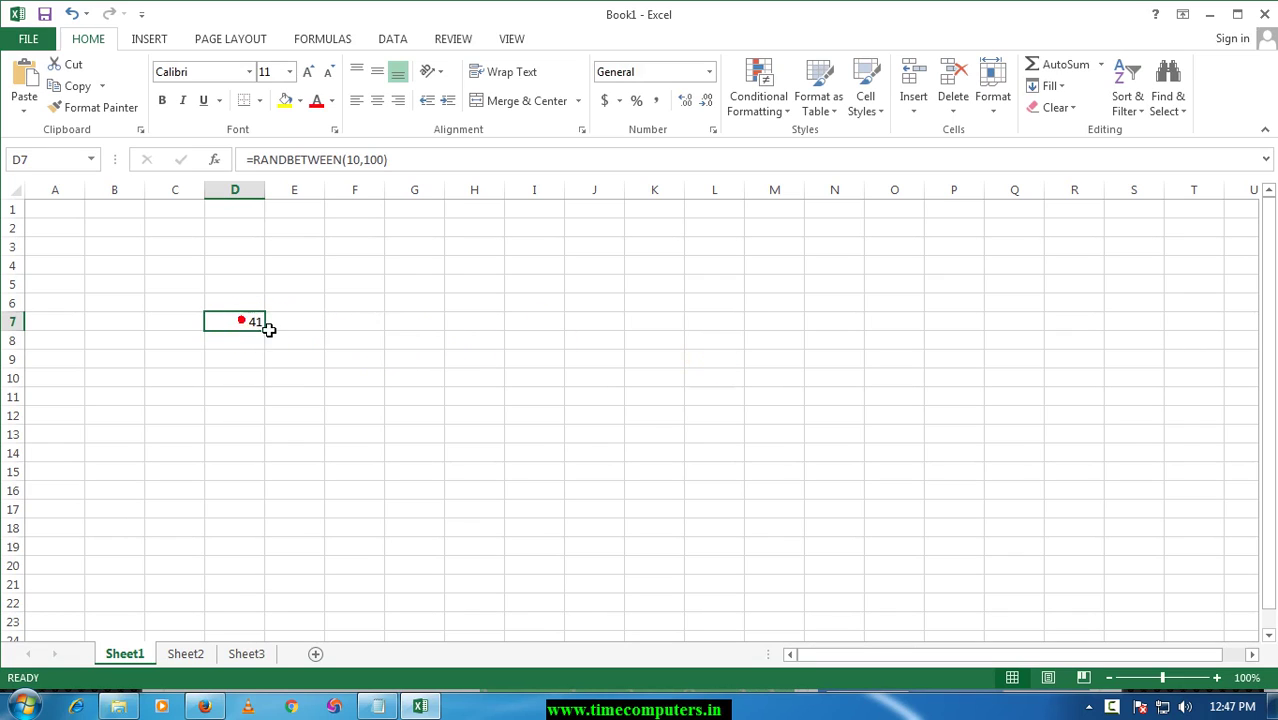
left_click_drag(267, 330, 750, 496)
key("ctrl+c")
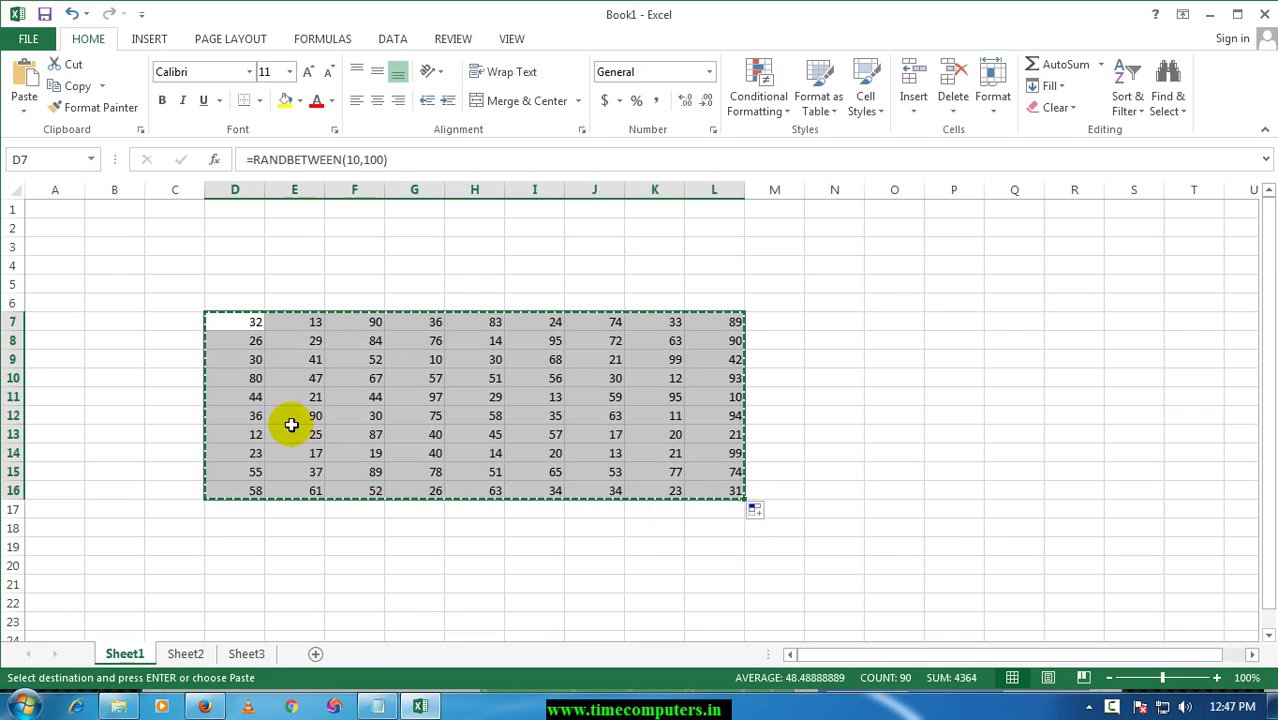
left_click(24, 104)
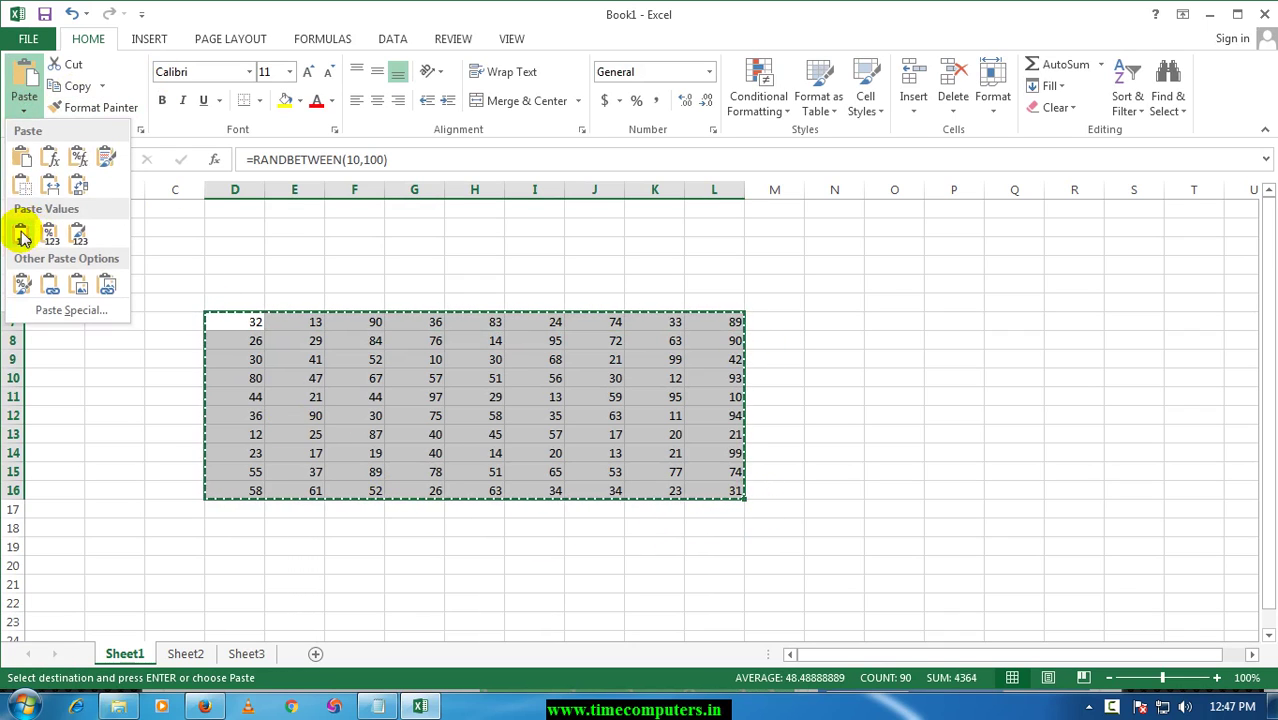
left_click(22, 236)
left_click(296, 338)
key("Escape")
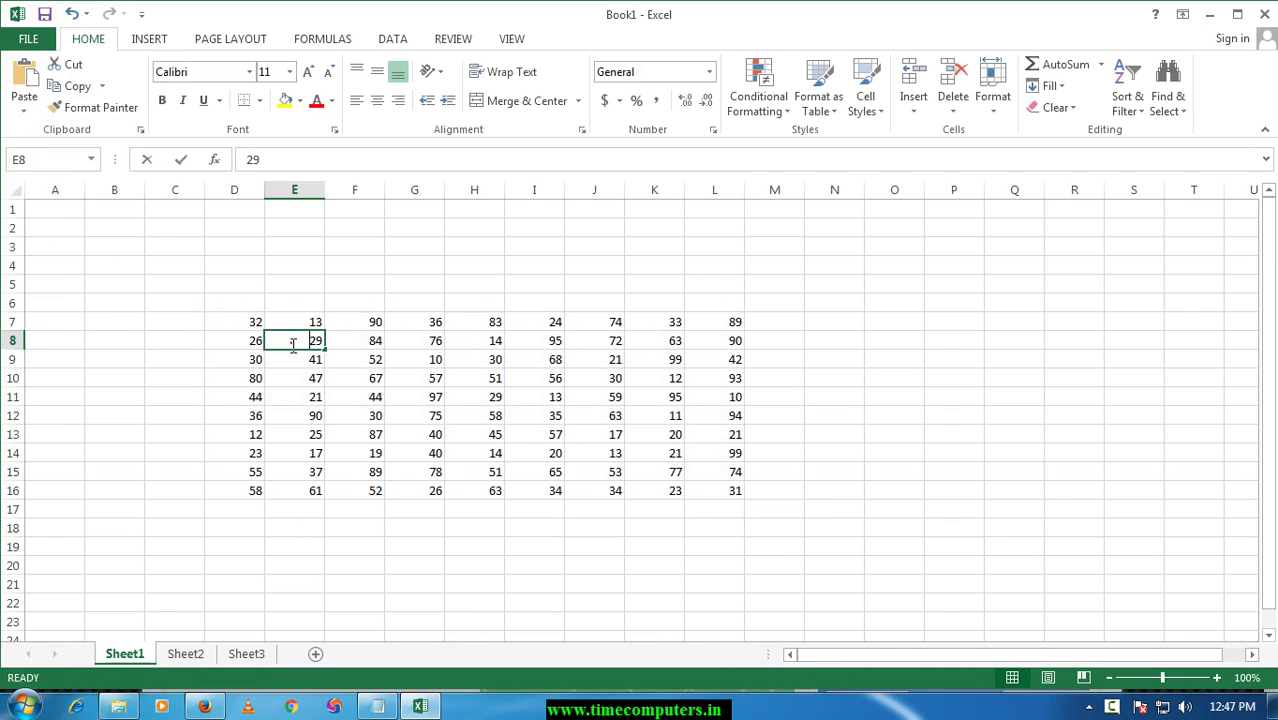
left_click(392, 341)
left_click(313, 342)
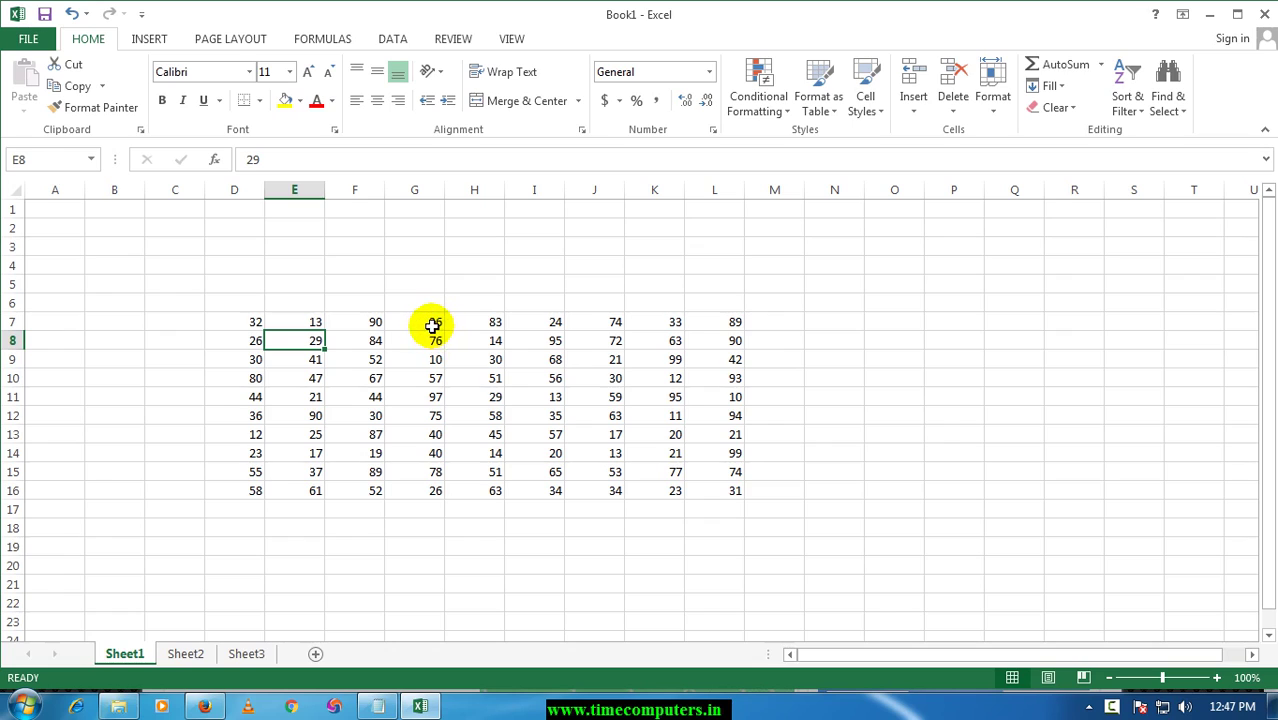
- Cut the numbers in G7:G16 and paste them starting at N7
left_click_drag(432, 325, 427, 490)
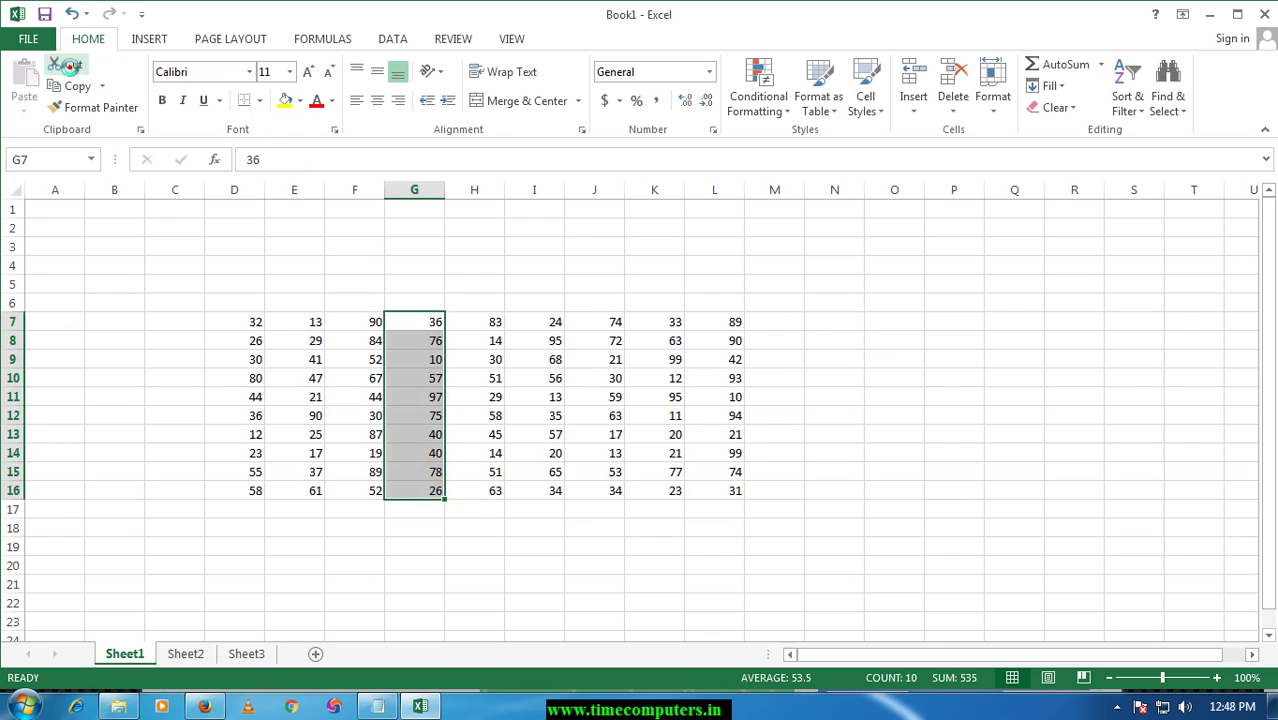
left_click(66, 64)
left_click(850, 321)
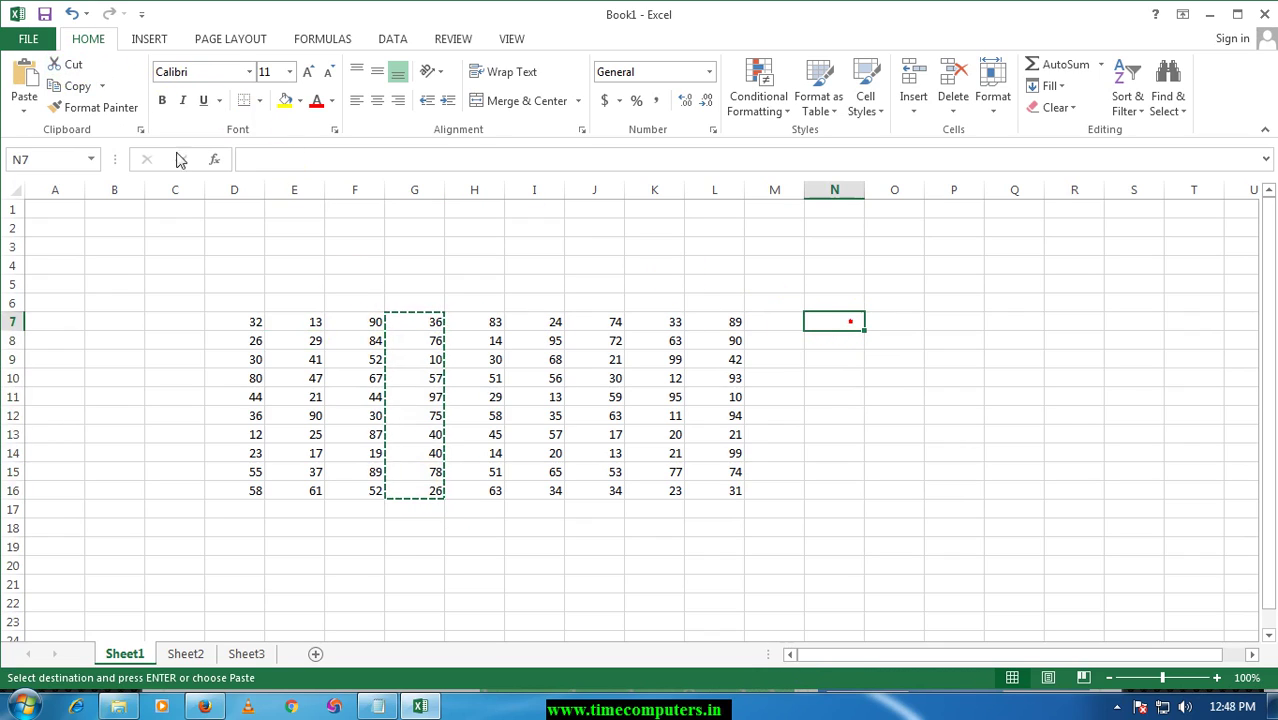
left_click(22, 84)
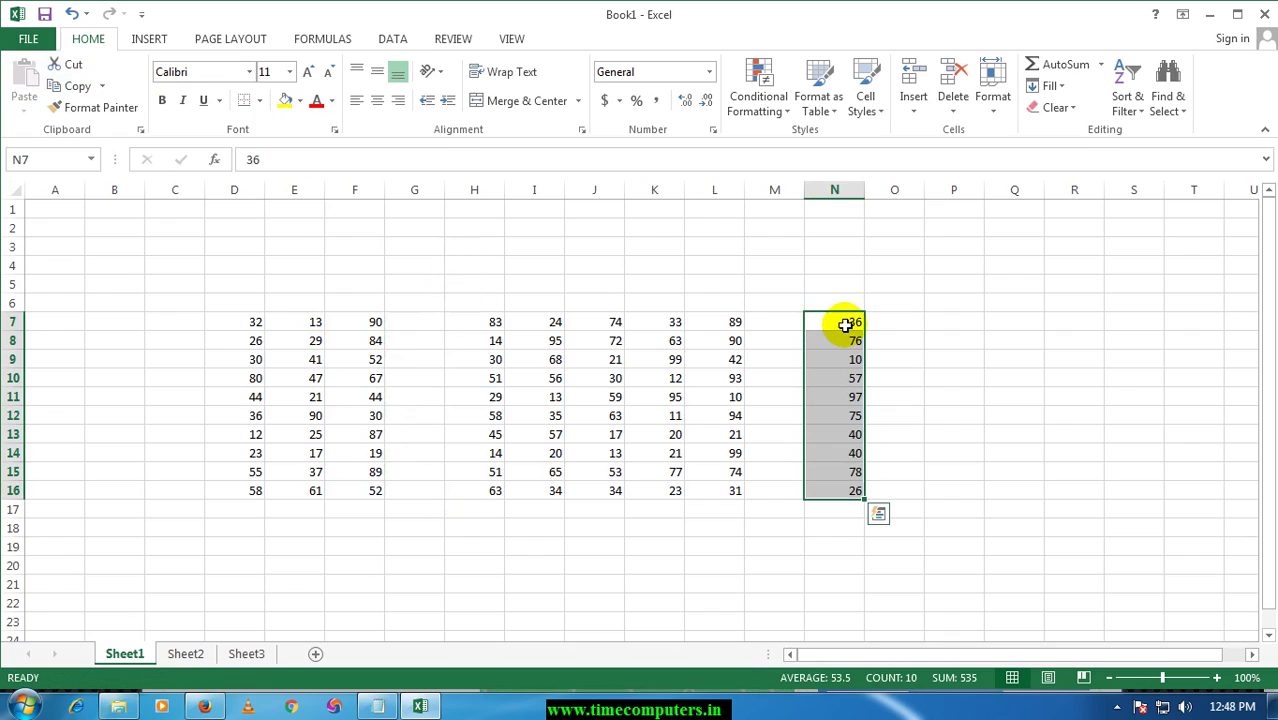
- Move the block H7:L16 two rows down so that it occupies H9:L18
left_click(712, 341)
left_click_drag(489, 328, 721, 494)
scroll(882, 520, "down", 2)
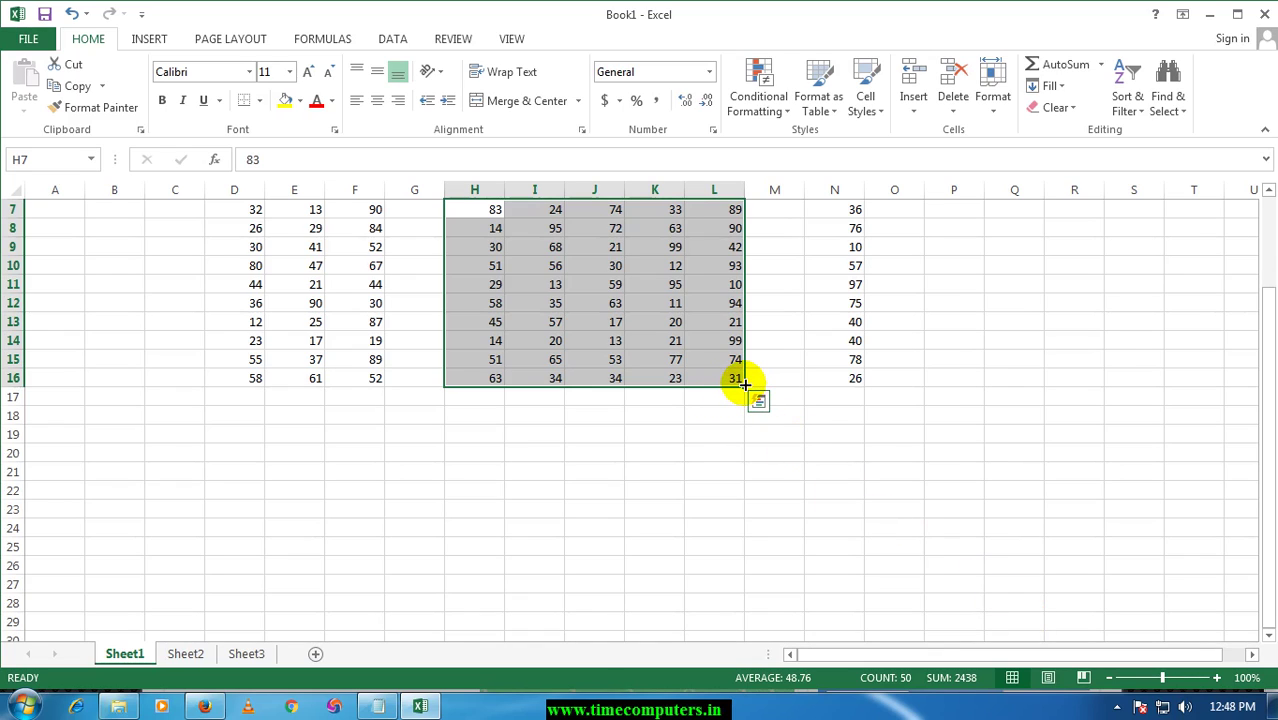
mouse_move(745, 385)
left_mouse_down()
mouse_move(807, 408)
mouse_move(708, 380)
mouse_move(731, 380)
left_mouse_up()
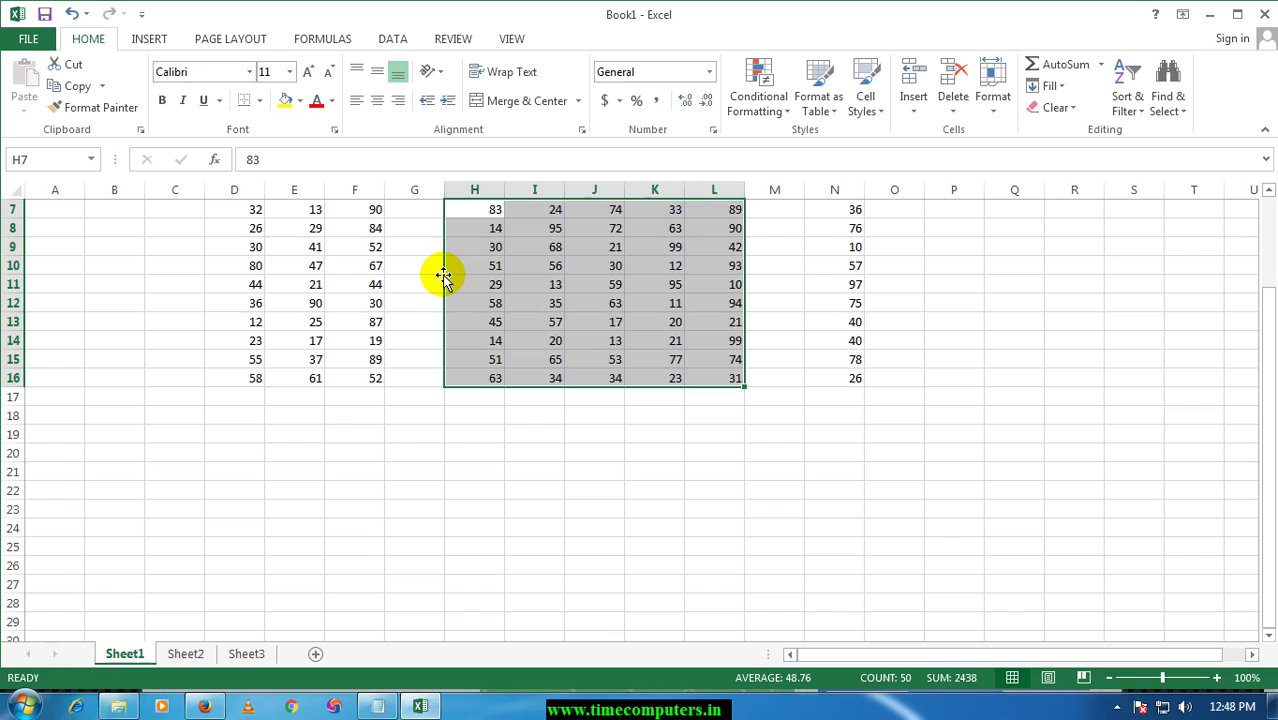
left_click_drag(443, 277, 513, 509)
left_click_drag(608, 425, 600, 256)
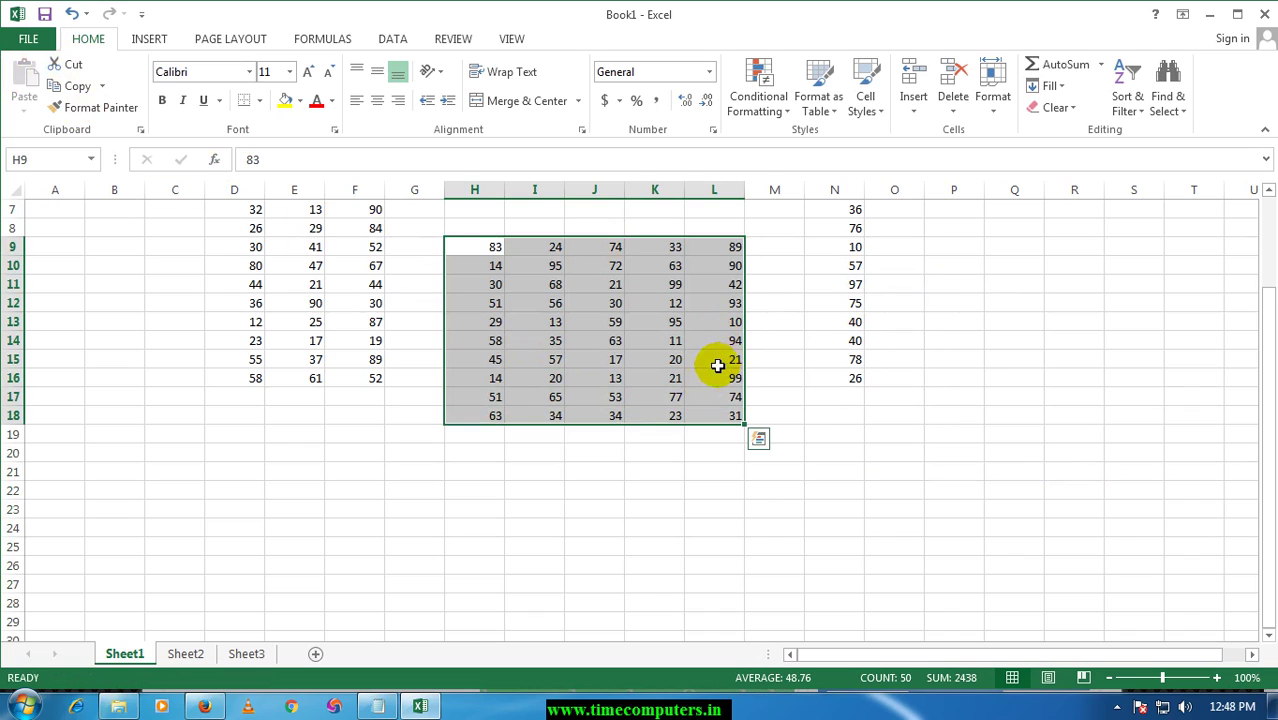
- Cut the block H9:L18 and paste it starting at C25
key("ctrl+c")
left_click(156, 543)
key("ctrl+v")
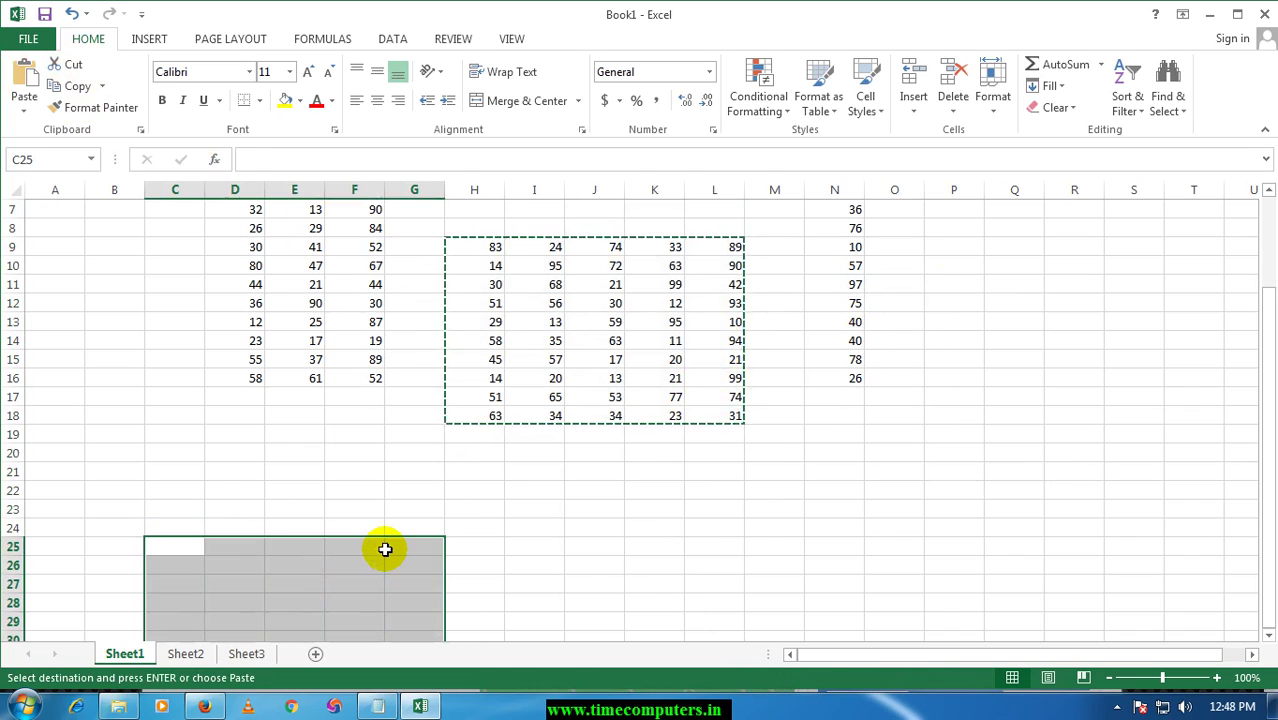
key("ctrl+v")
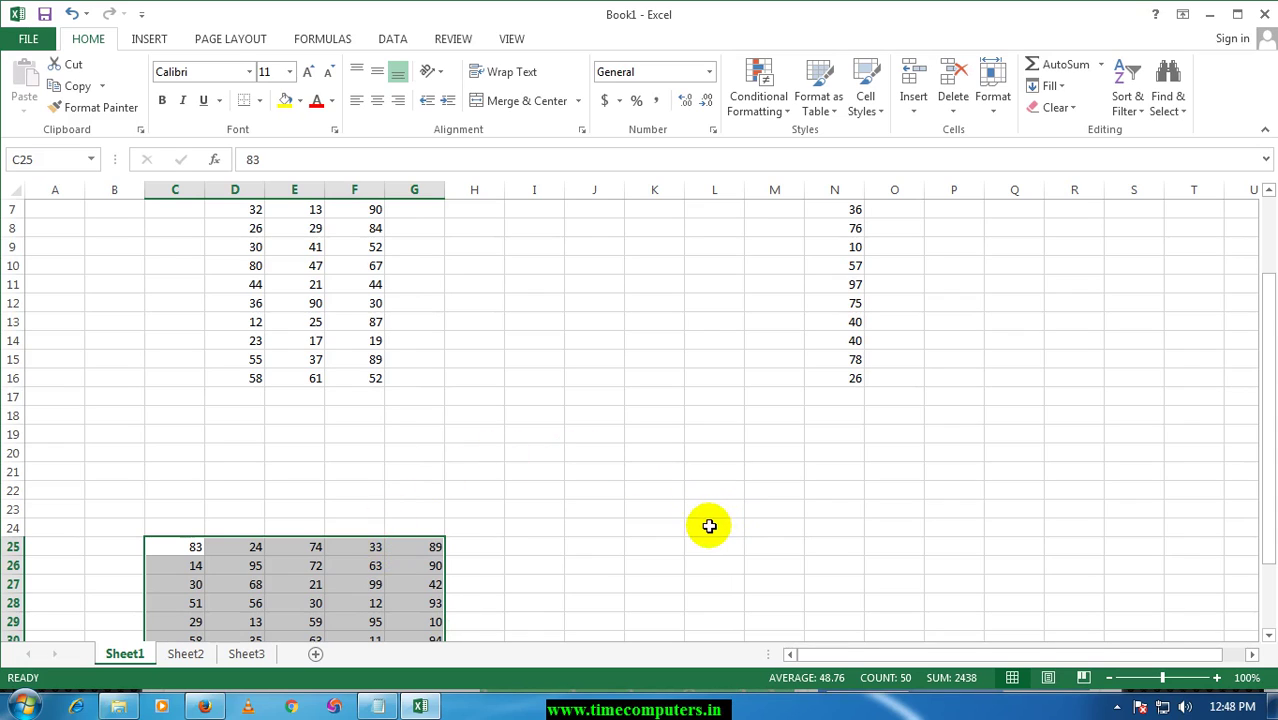
left_click(714, 527)
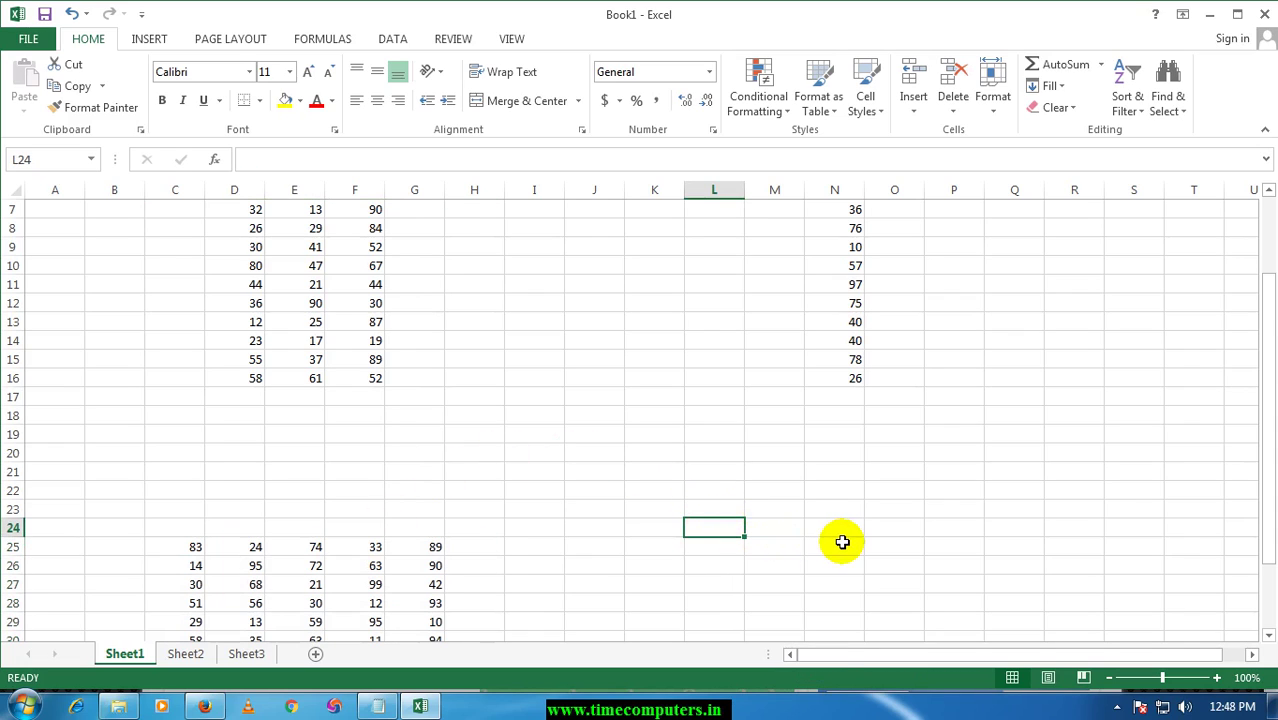
left_click(441, 528)
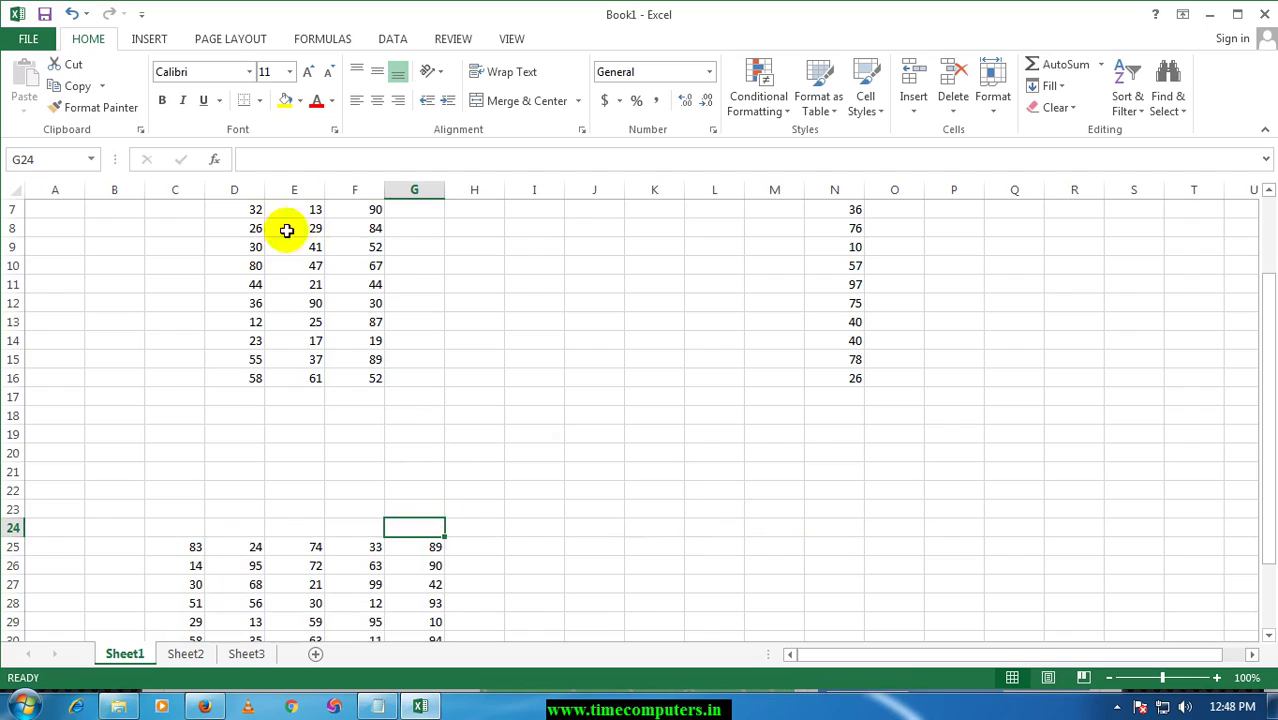
- Cut the block D7:F16 and paste it starting at I6
scroll(287, 230, "up", 2)
left_click_drag(243, 322, 355, 482)
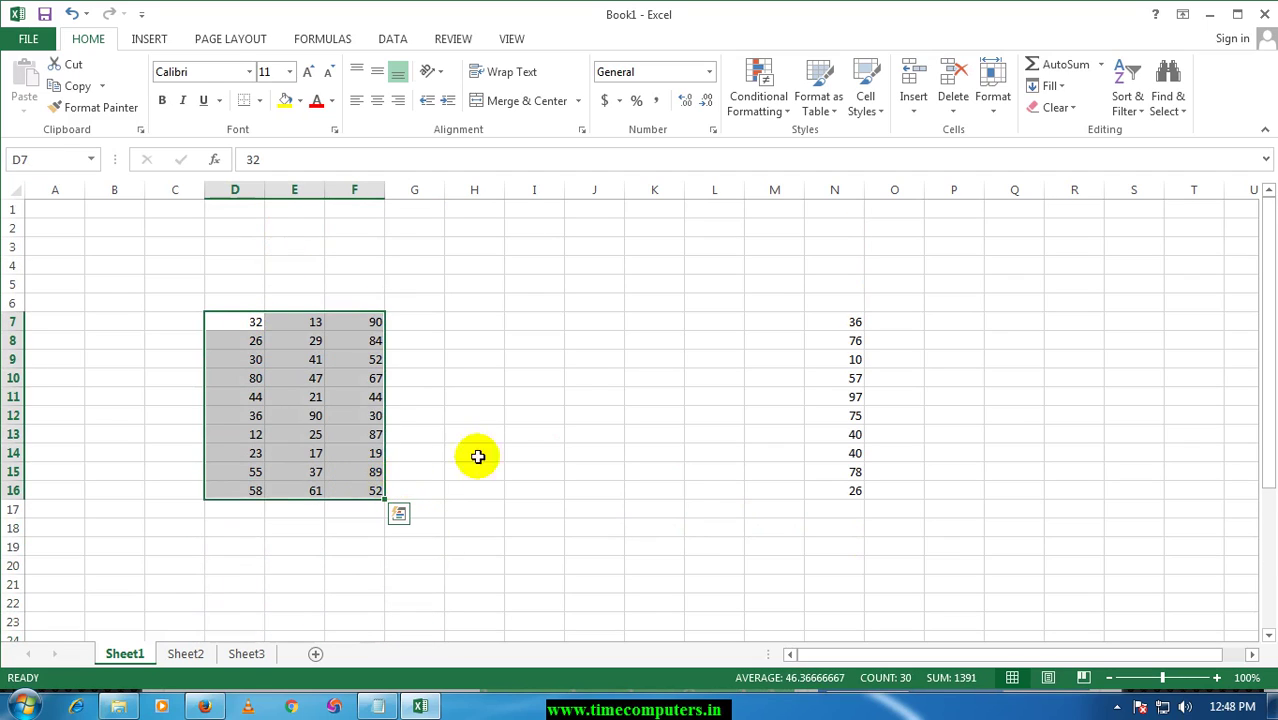
key("ctrl+c")
left_click(547, 305)
key("ctrl+v")
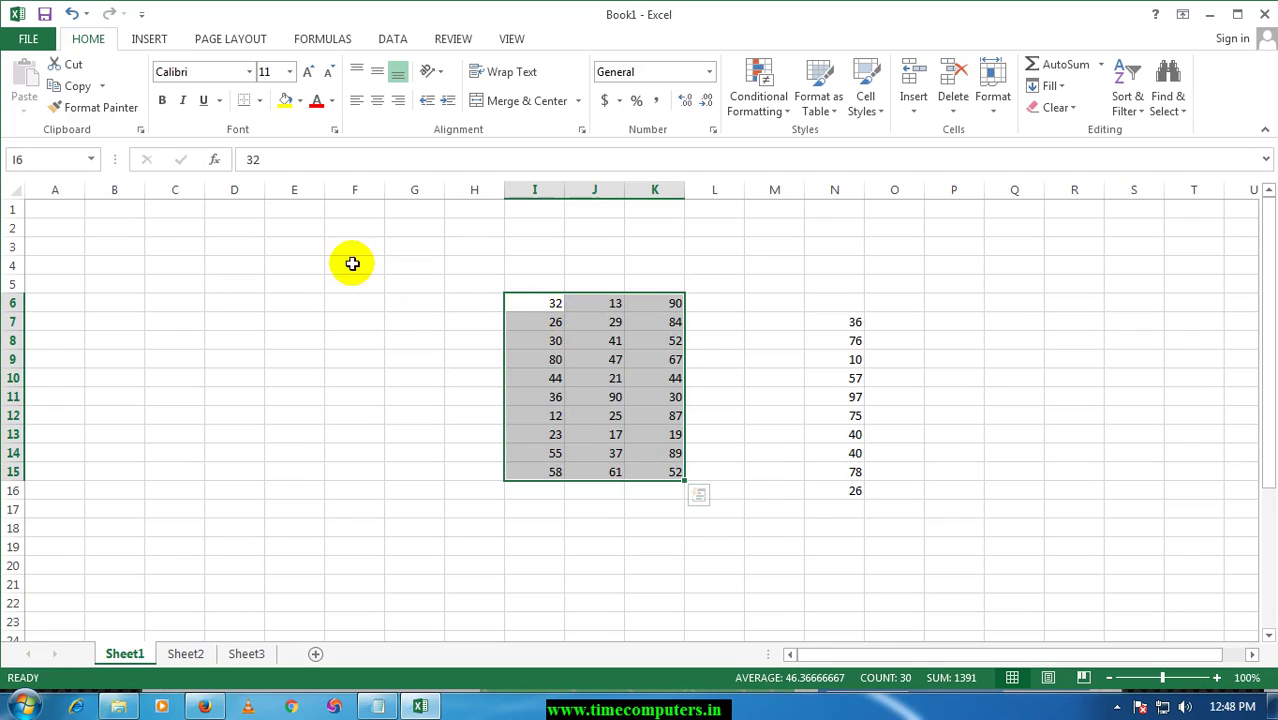
- Copy the block I6:K15 and paste it starting at A7 and again at Q6
left_click(72, 86)
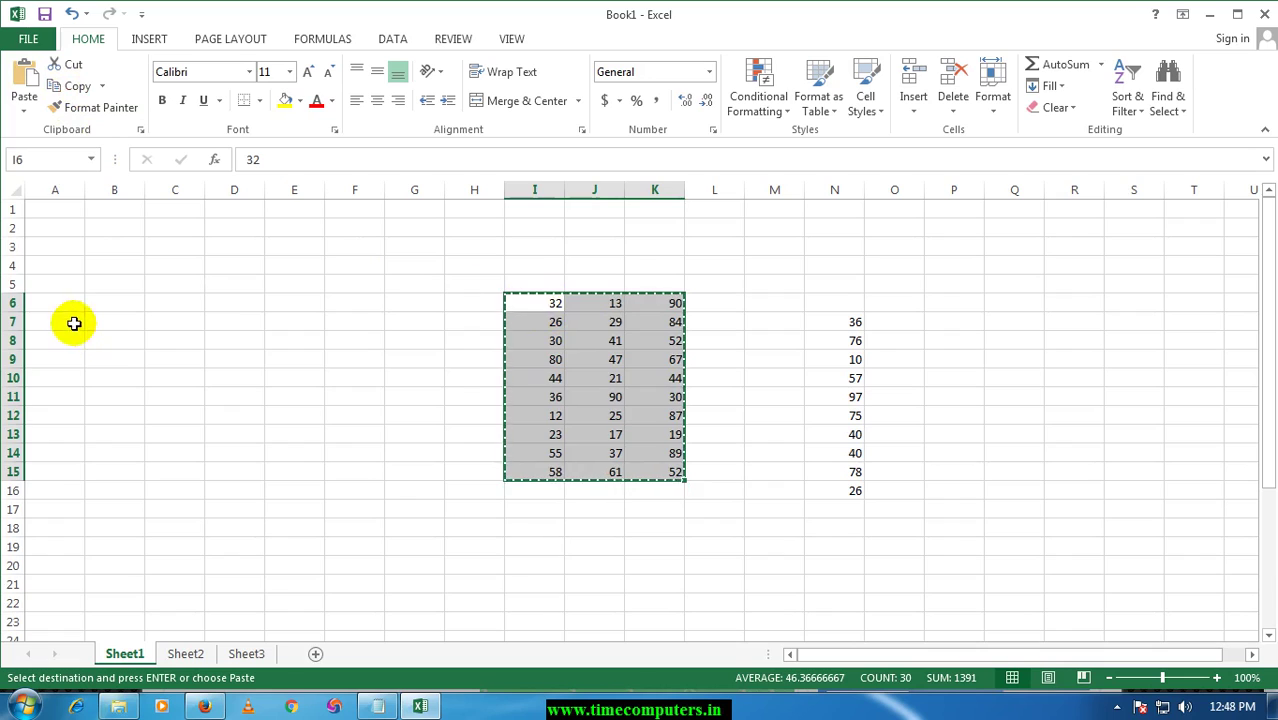
left_click(74, 322)
left_click(35, 78)
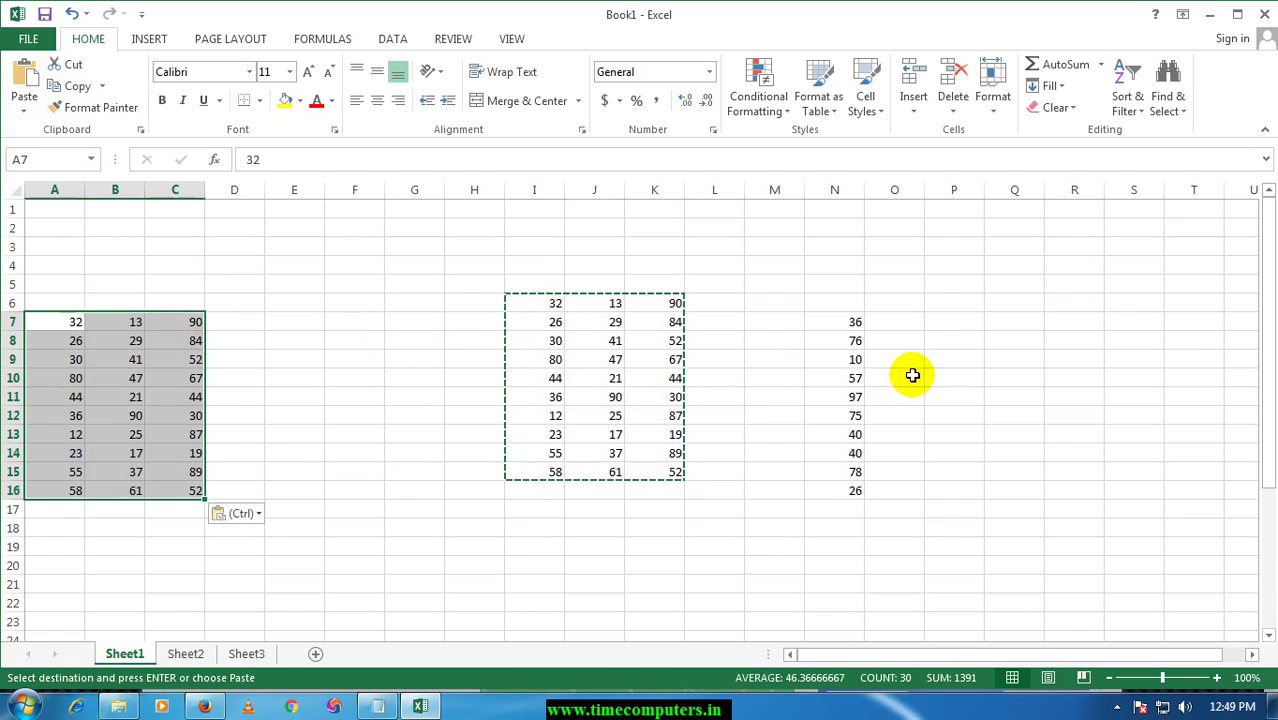
left_click(1030, 305)
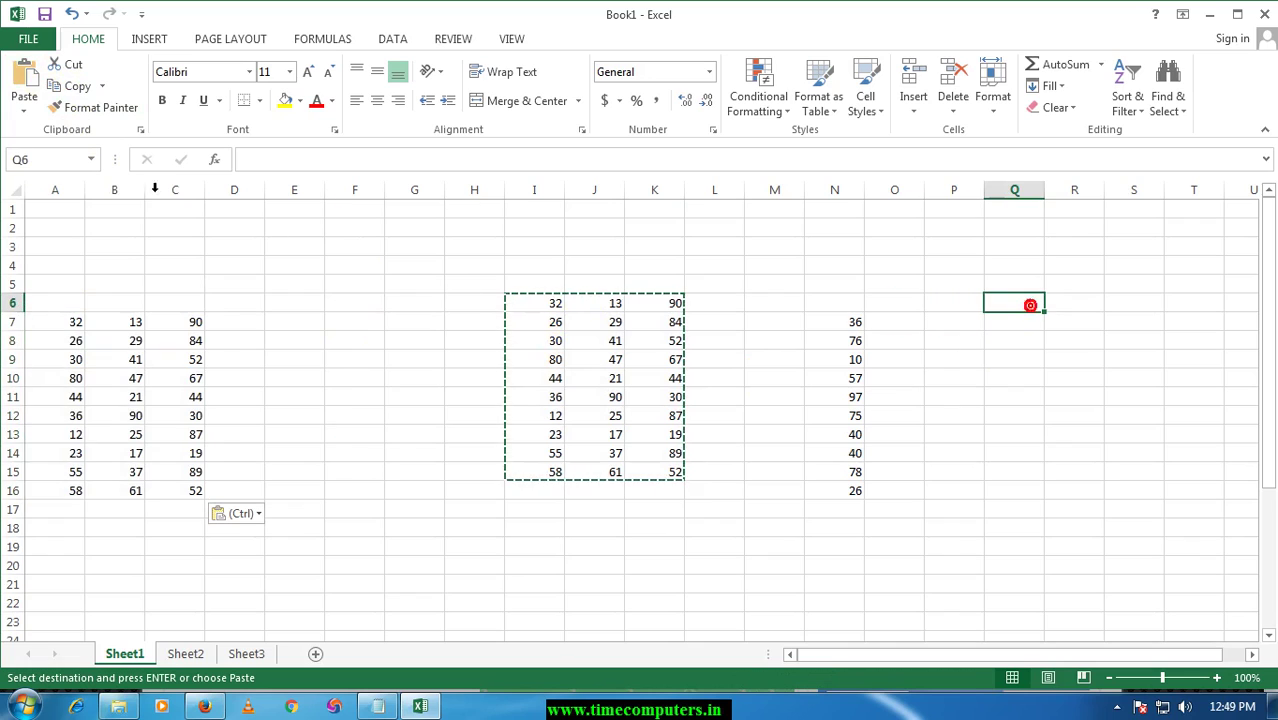
left_click(22, 85)
left_click(380, 380)
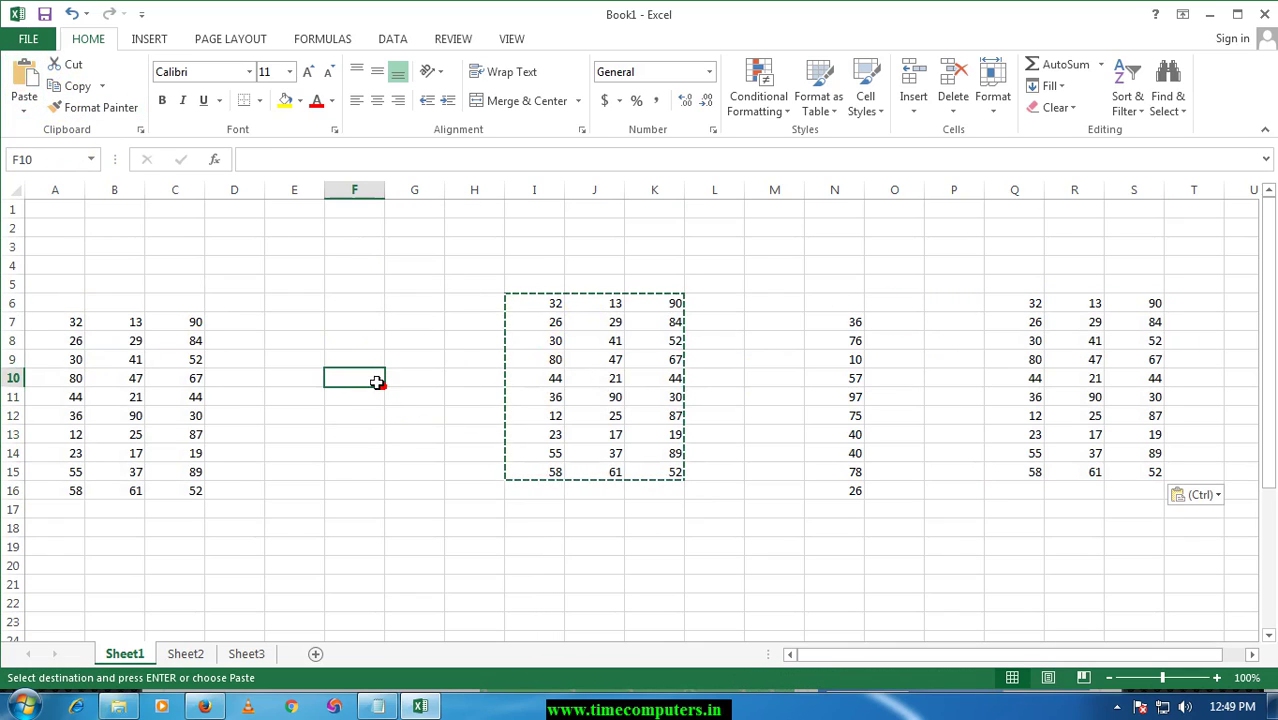
left_click(521, 338)
- Copy the block A7:C16, paste it starting at G19 and end copy mode
left_click_drag(75, 328, 183, 494)
key("ctrl+c")
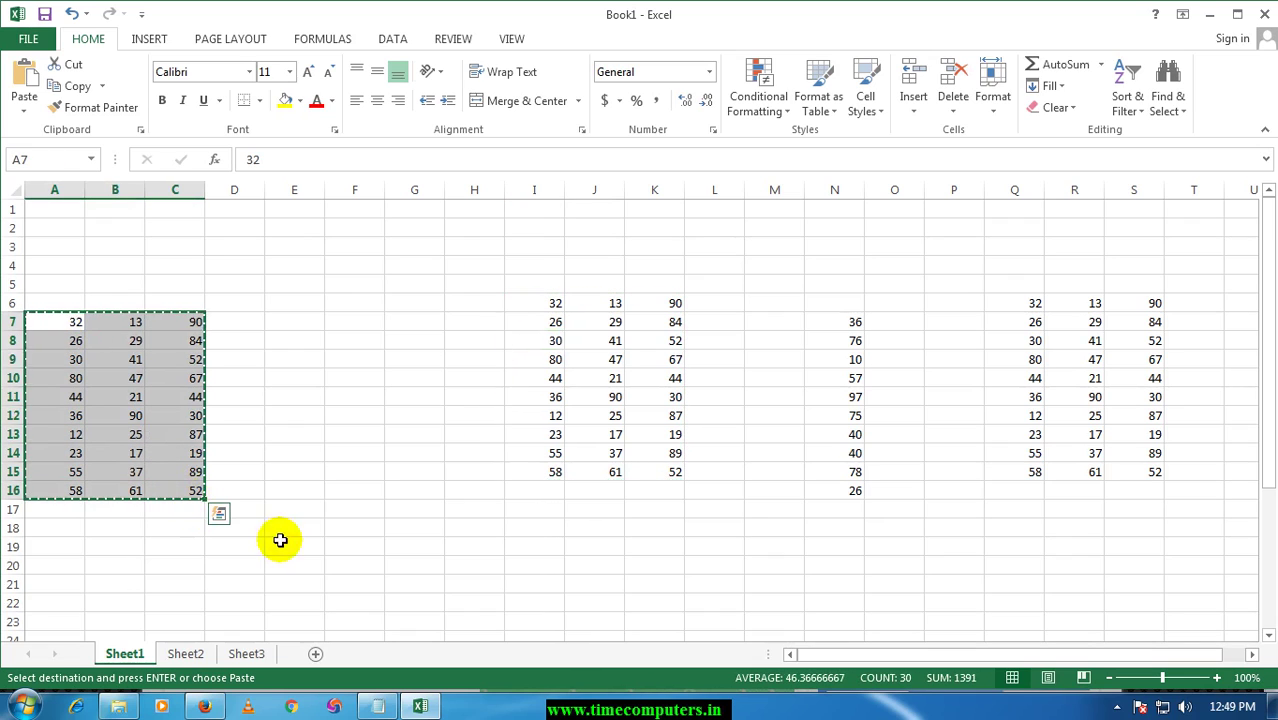
left_click(427, 553)
key("ctrl+v")
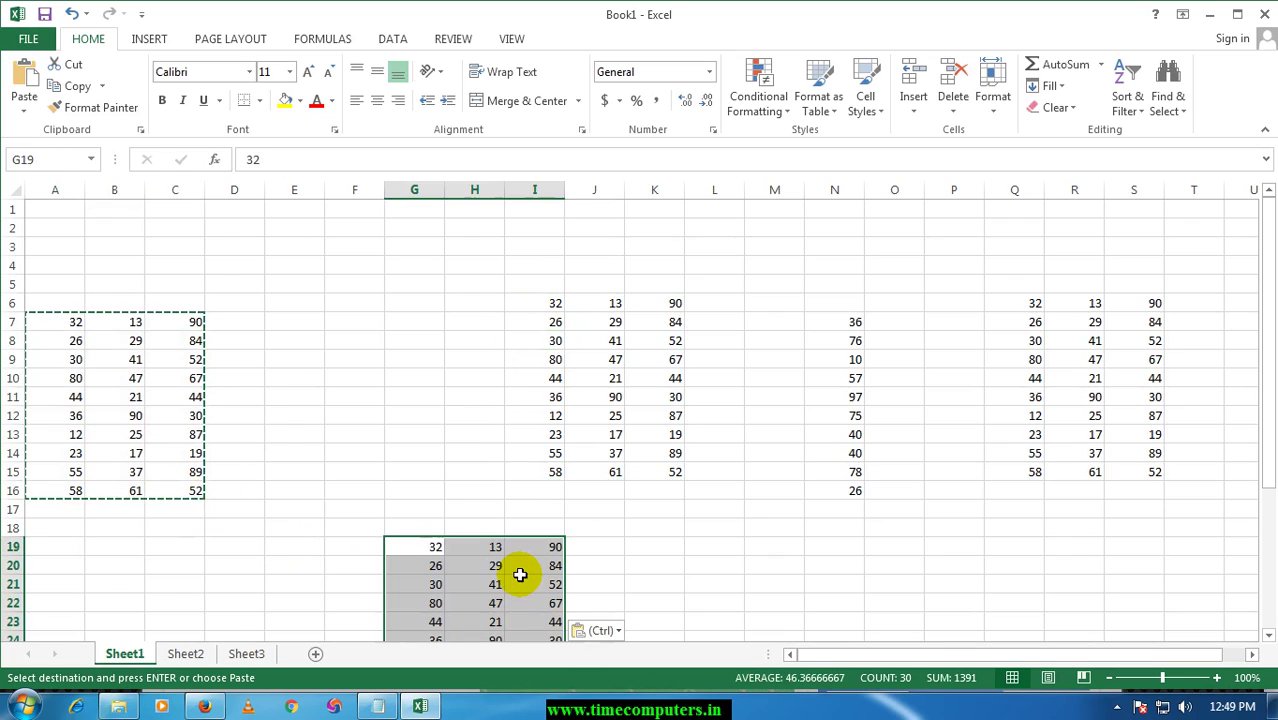
left_click(422, 382)
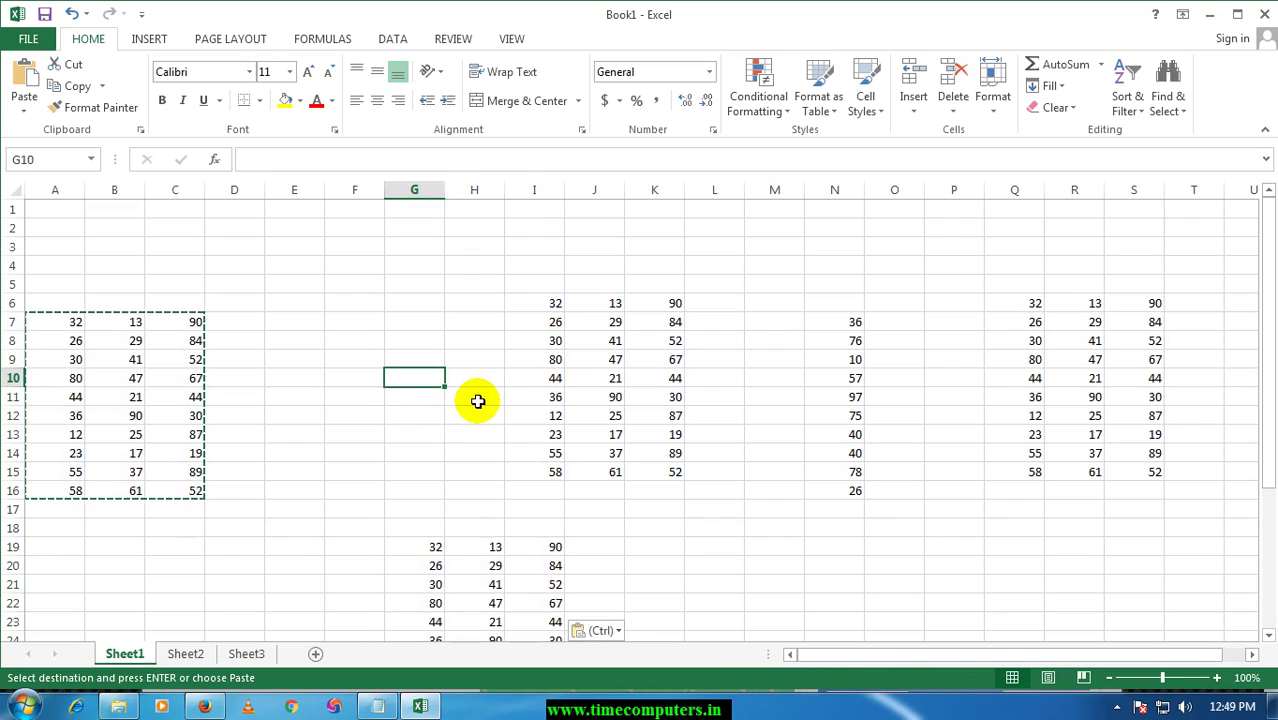
left_click(181, 364)
key("Escape")
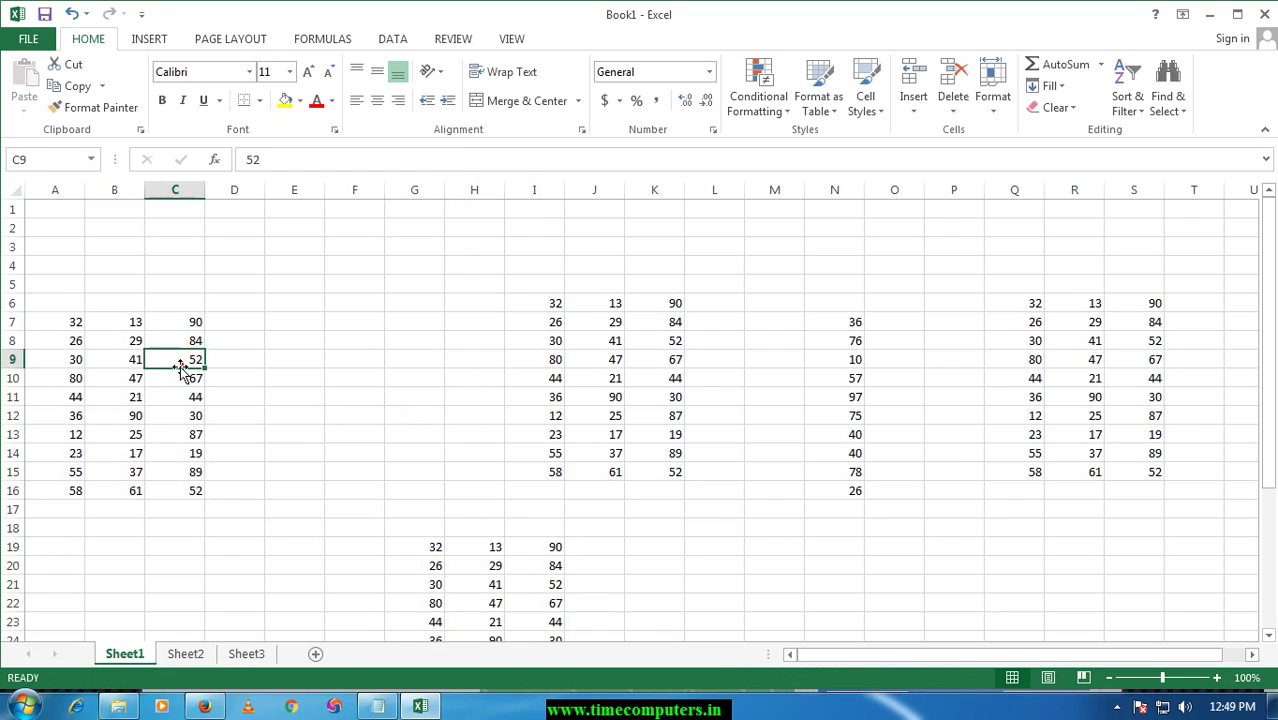
- Display the Clipboard's collected items, and copy the numbers in I6:I9 to the cells starting at G6
left_click(136, 290)
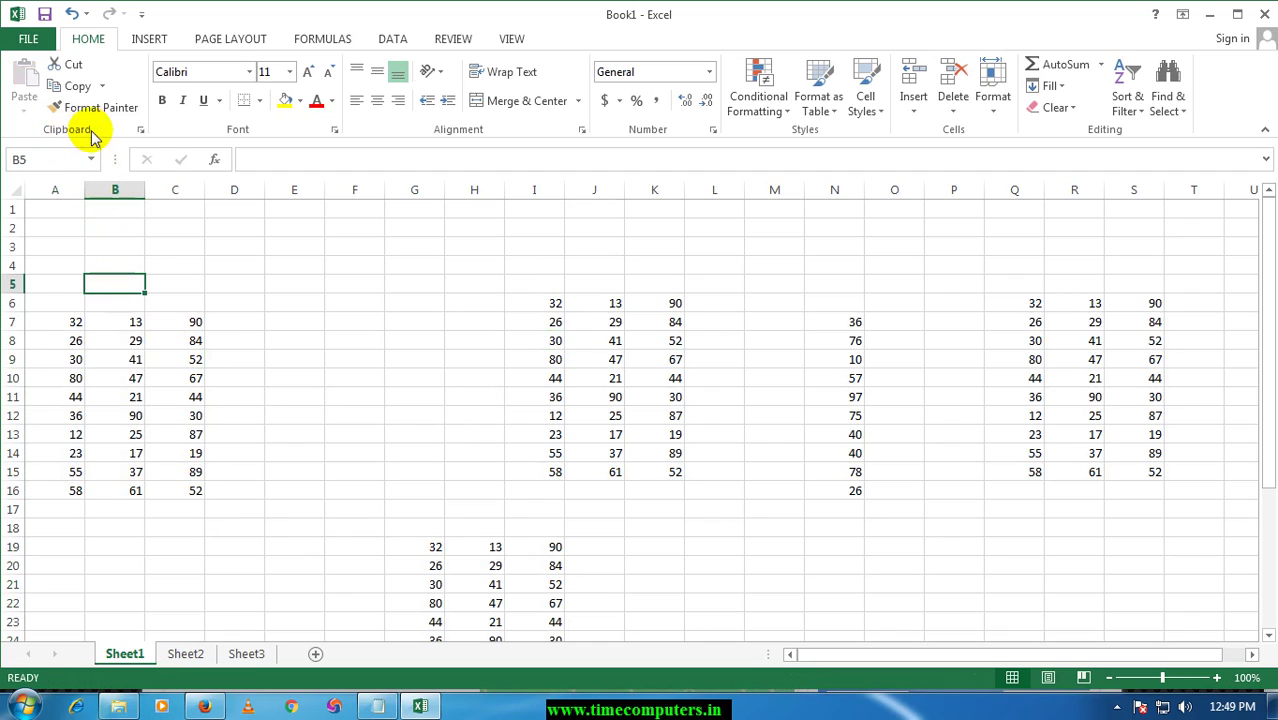
left_click(140, 131)
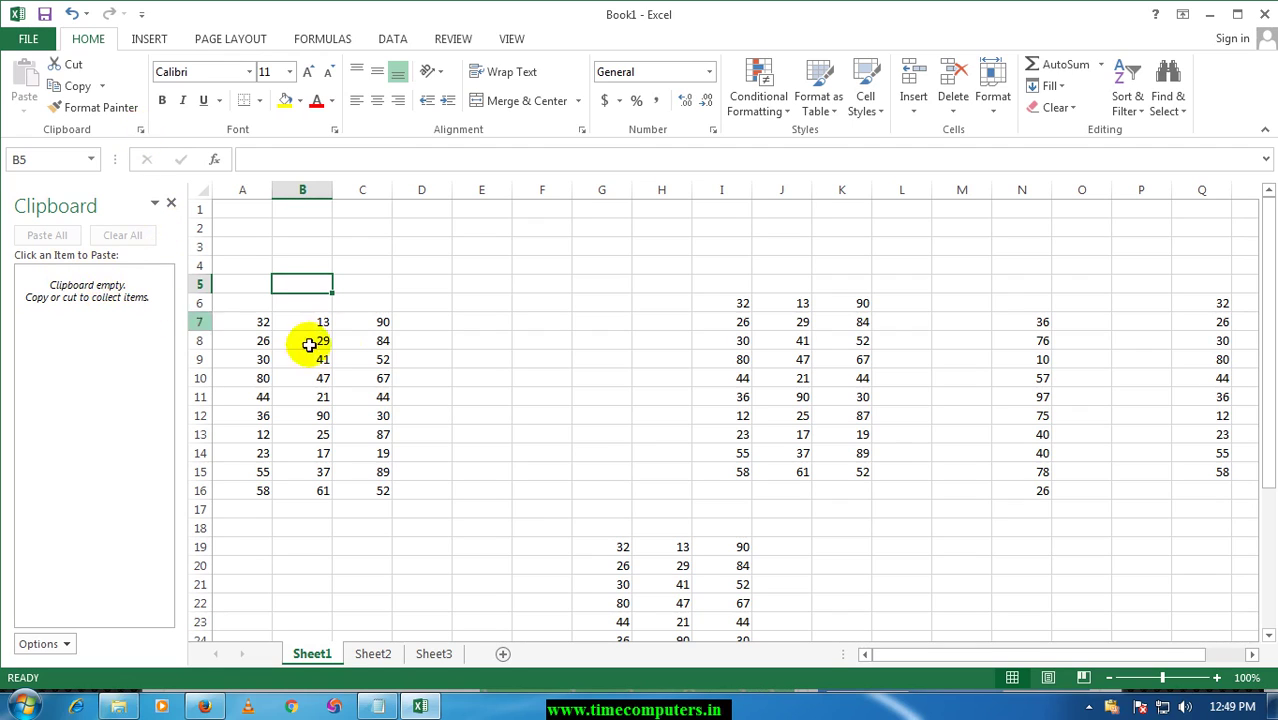
left_click_drag(742, 303, 743, 350)
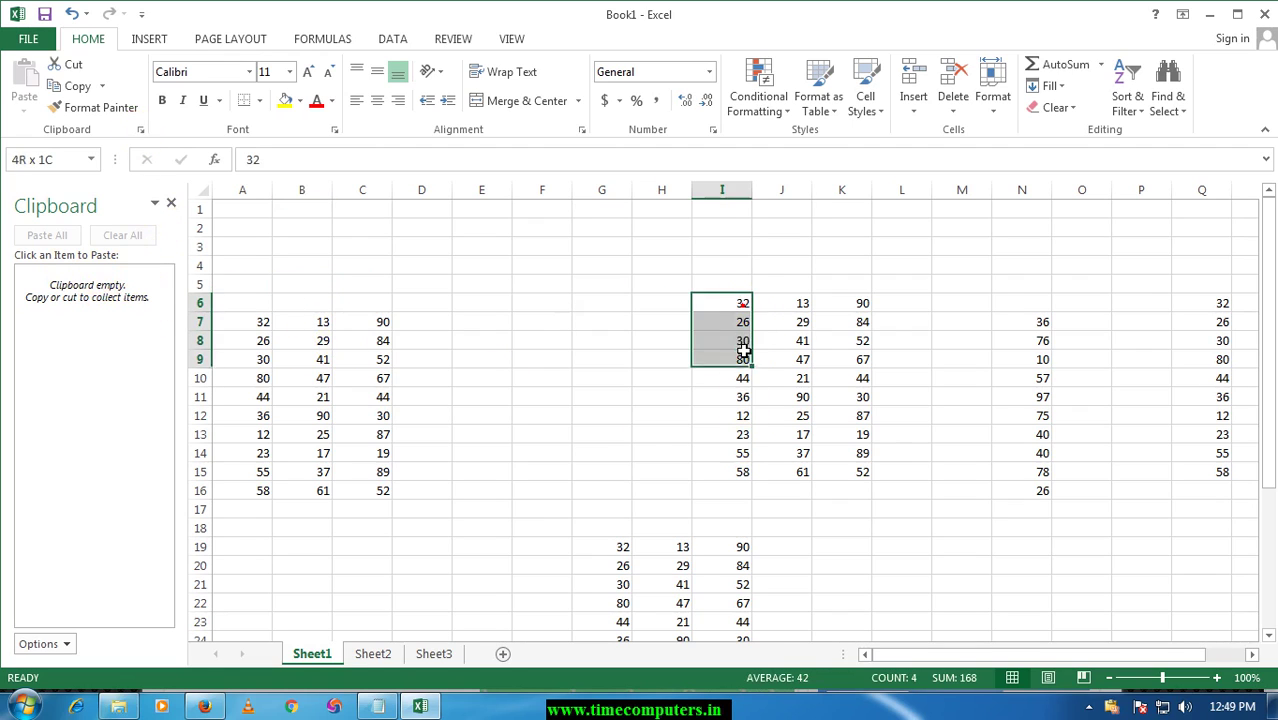
key("ctrl+c")
left_click(577, 303)
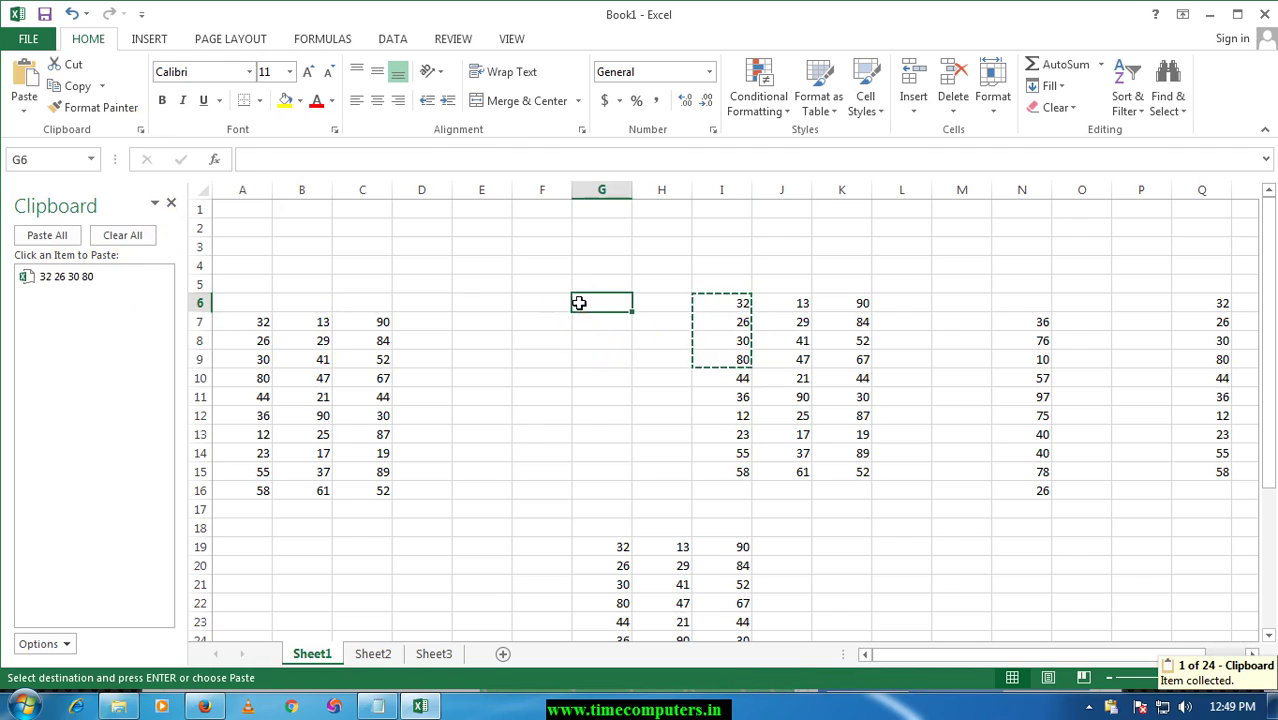
key("ctrl+v")
left_click(787, 388)
- Copy the numbers in K6:K10 and paste them starting at M4 and again at O3
left_click_drag(851, 305, 870, 378)
key("ctrl+c")
left_click(962, 266)
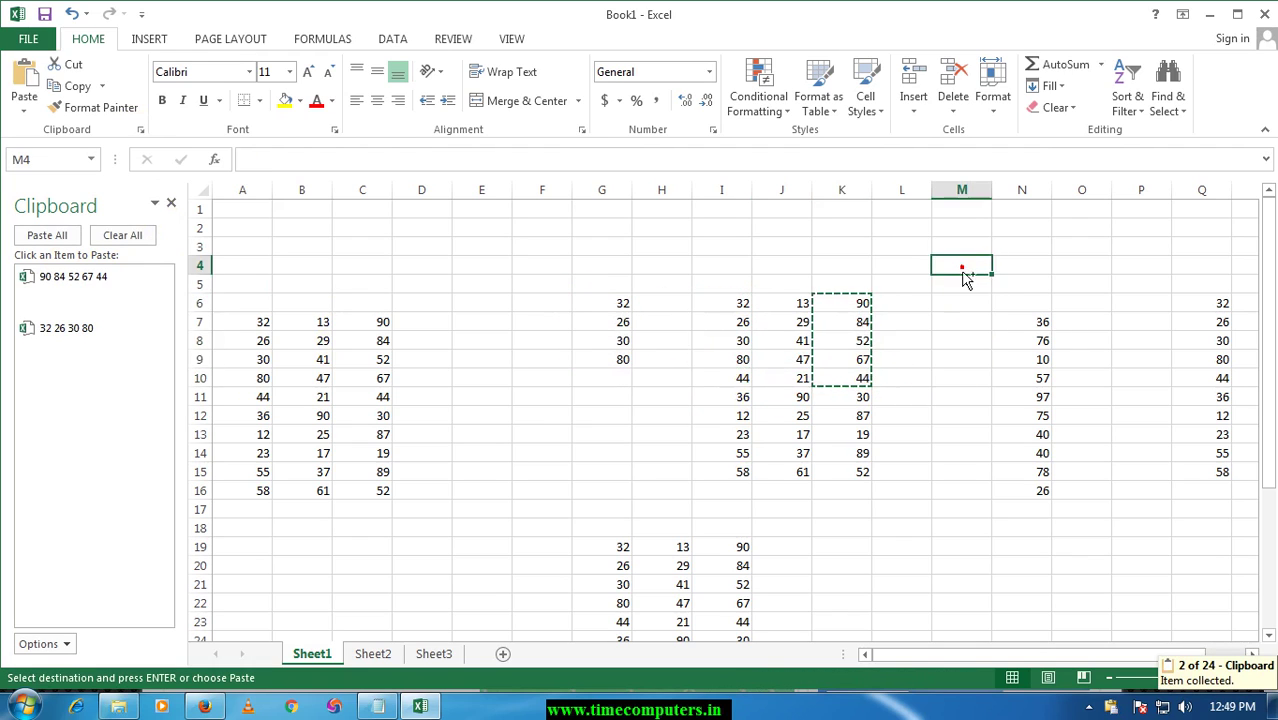
key("ctrl+v")
left_click(1070, 248)
key("ctrl+v")
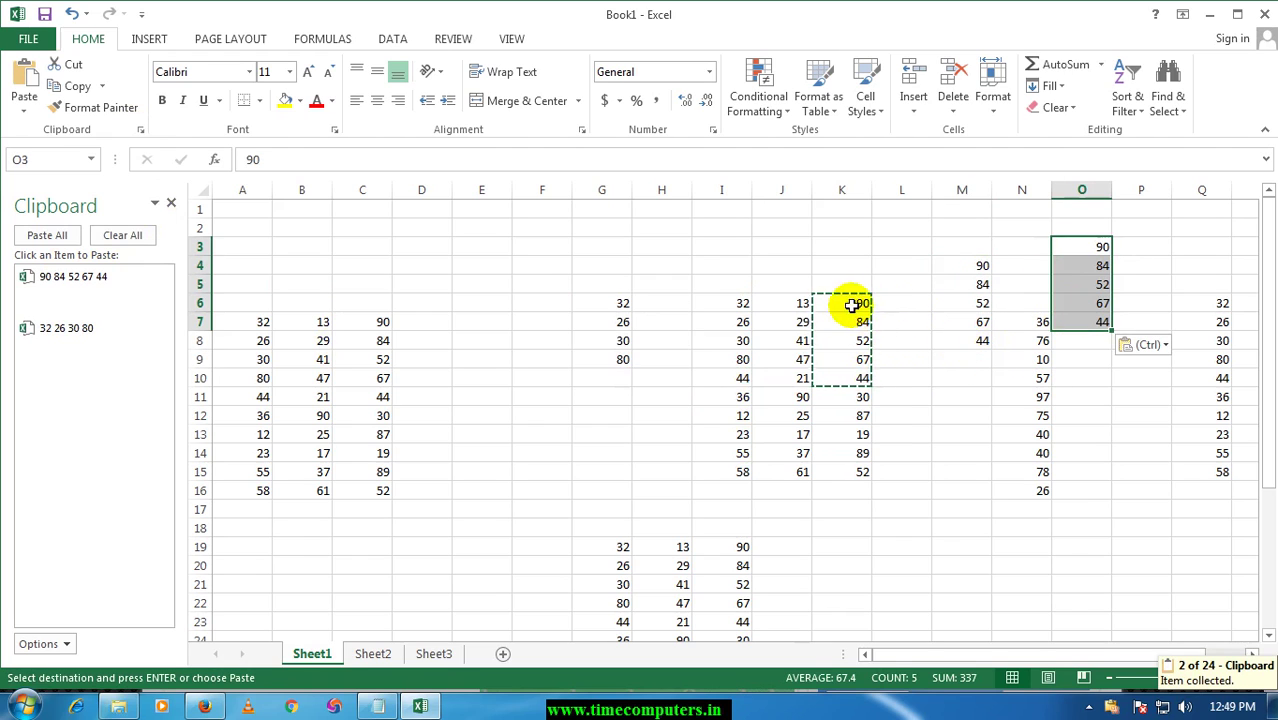
- Paste the copied K6:K10 numbers once more, starting at M14
left_click(940, 455)
key("ctrl+v")
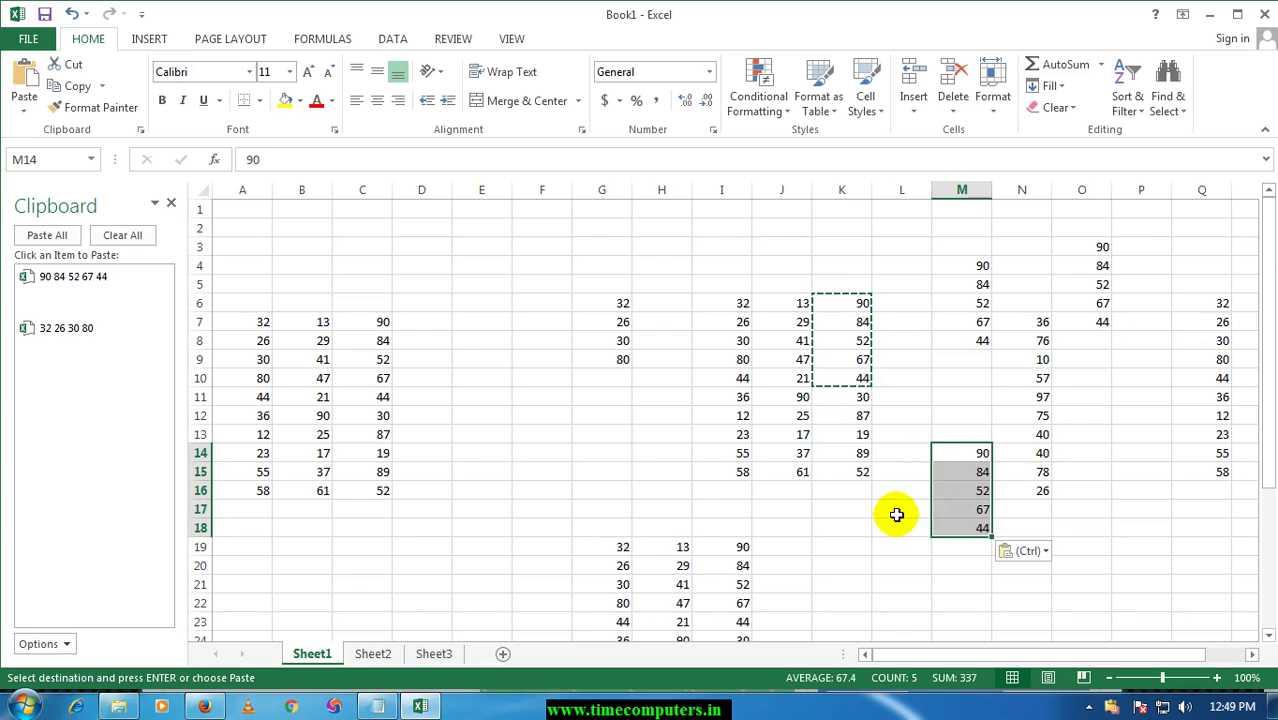
left_click(885, 520)
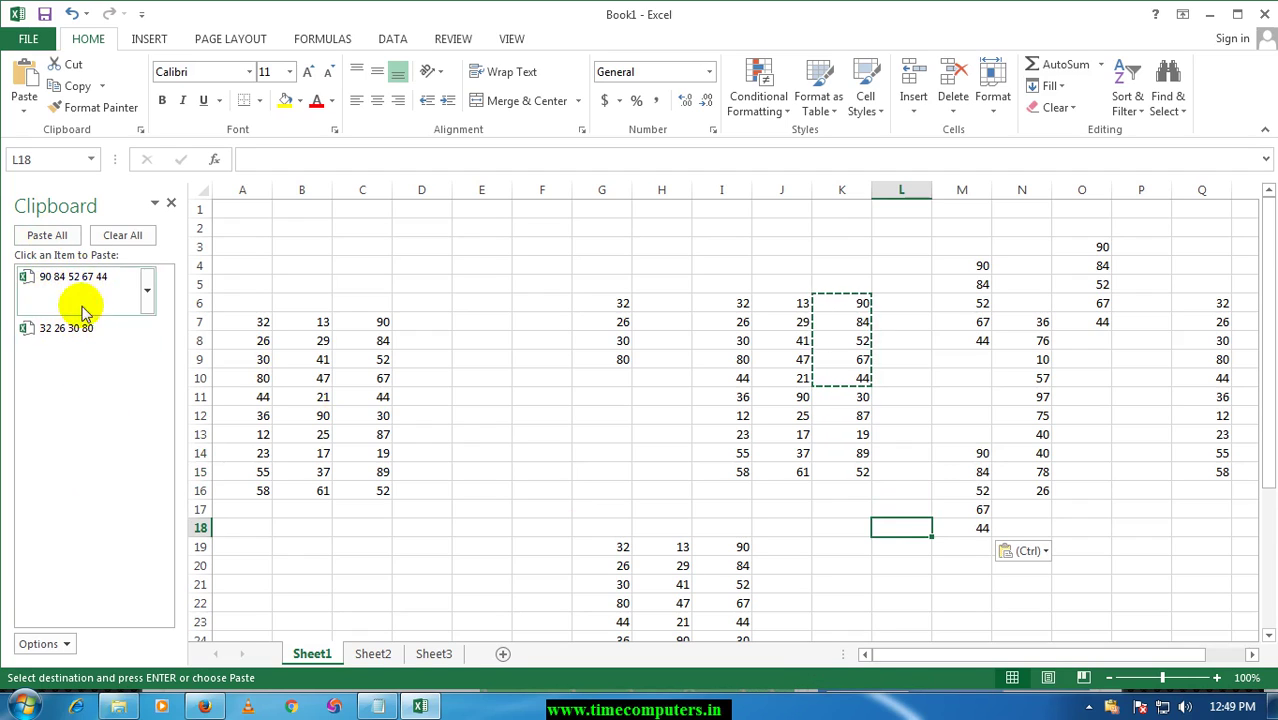
left_click(465, 252)
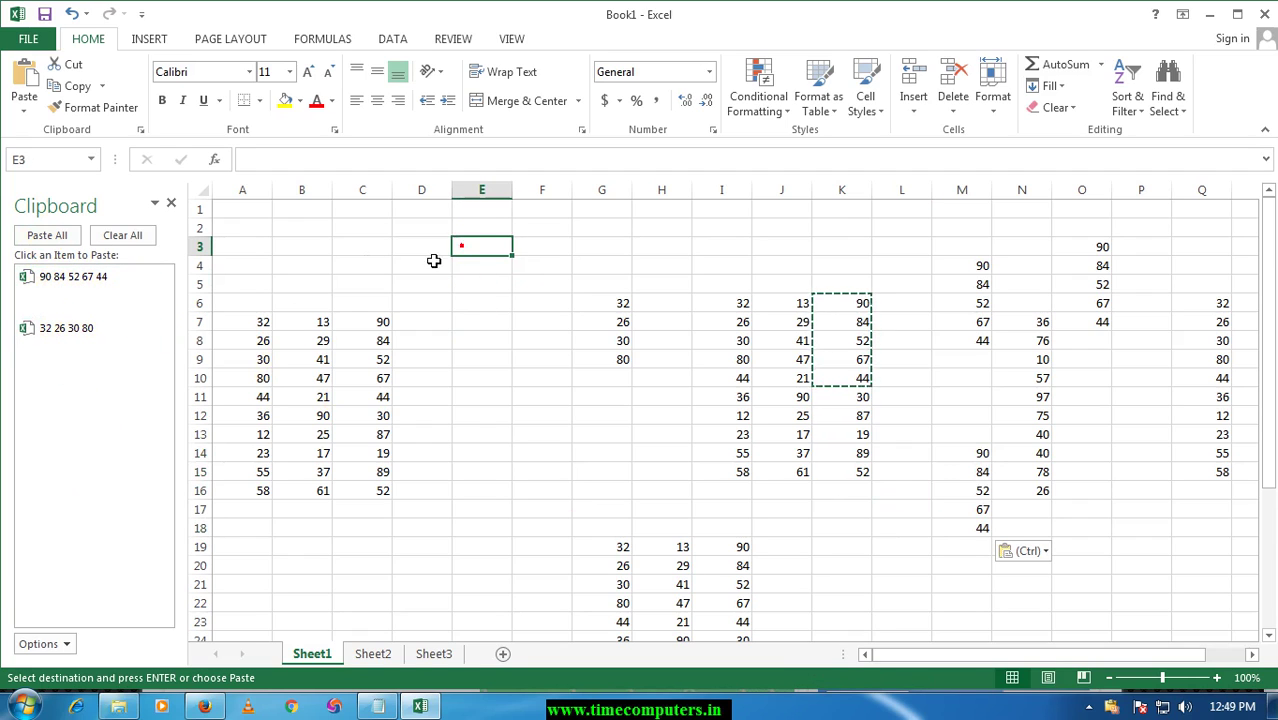
left_click(68, 327)
left_click(521, 419)
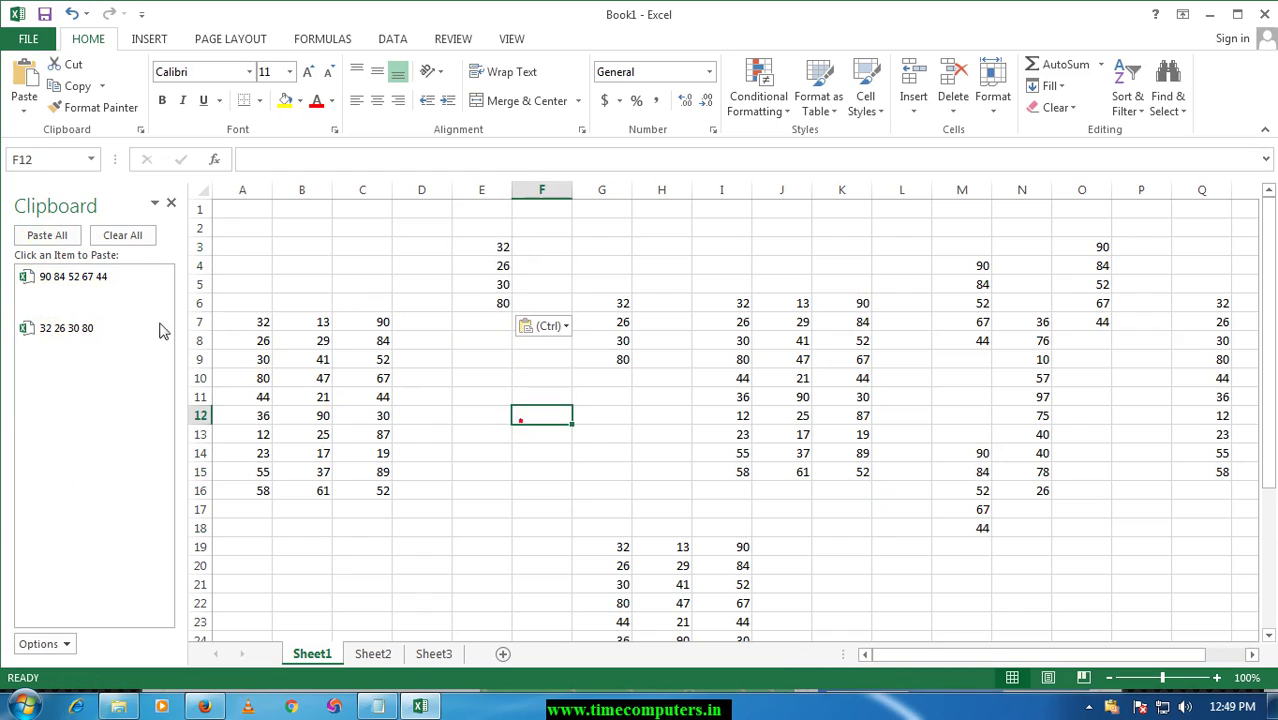
left_click(62, 278)
- Paste all collected Clipboard items at once, starting at F9
left_click(561, 357)
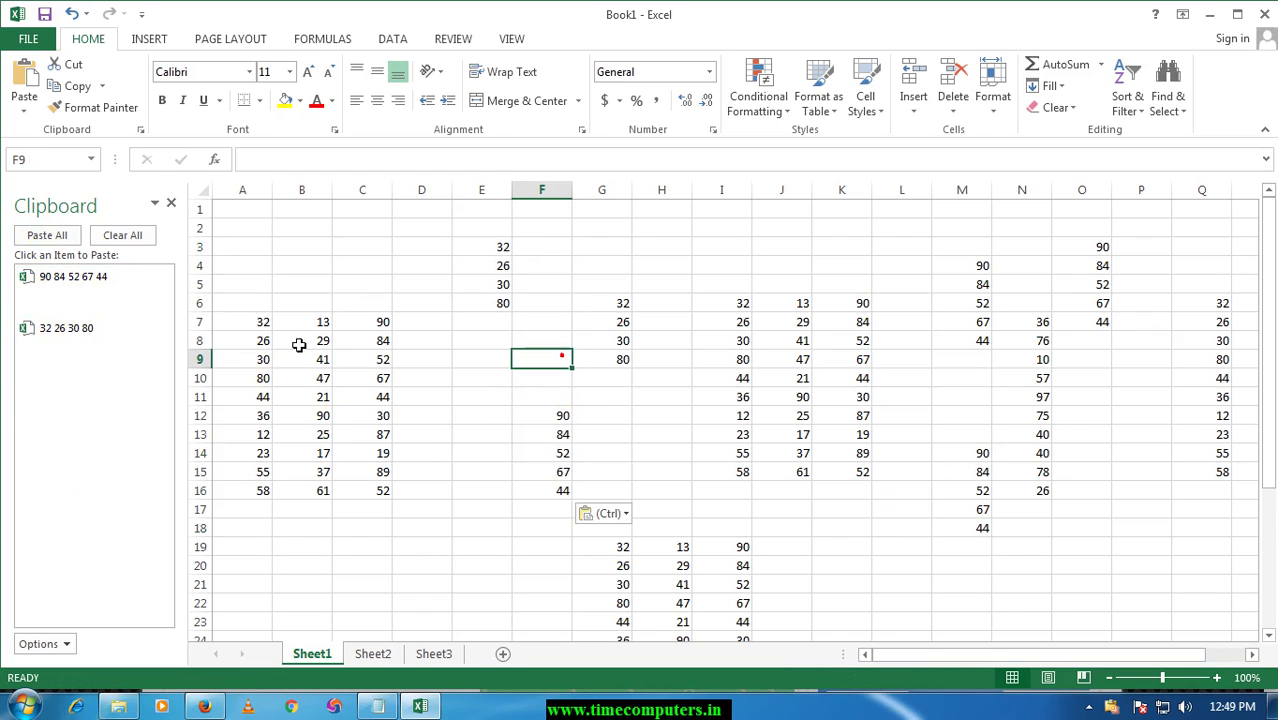
left_click(58, 236)
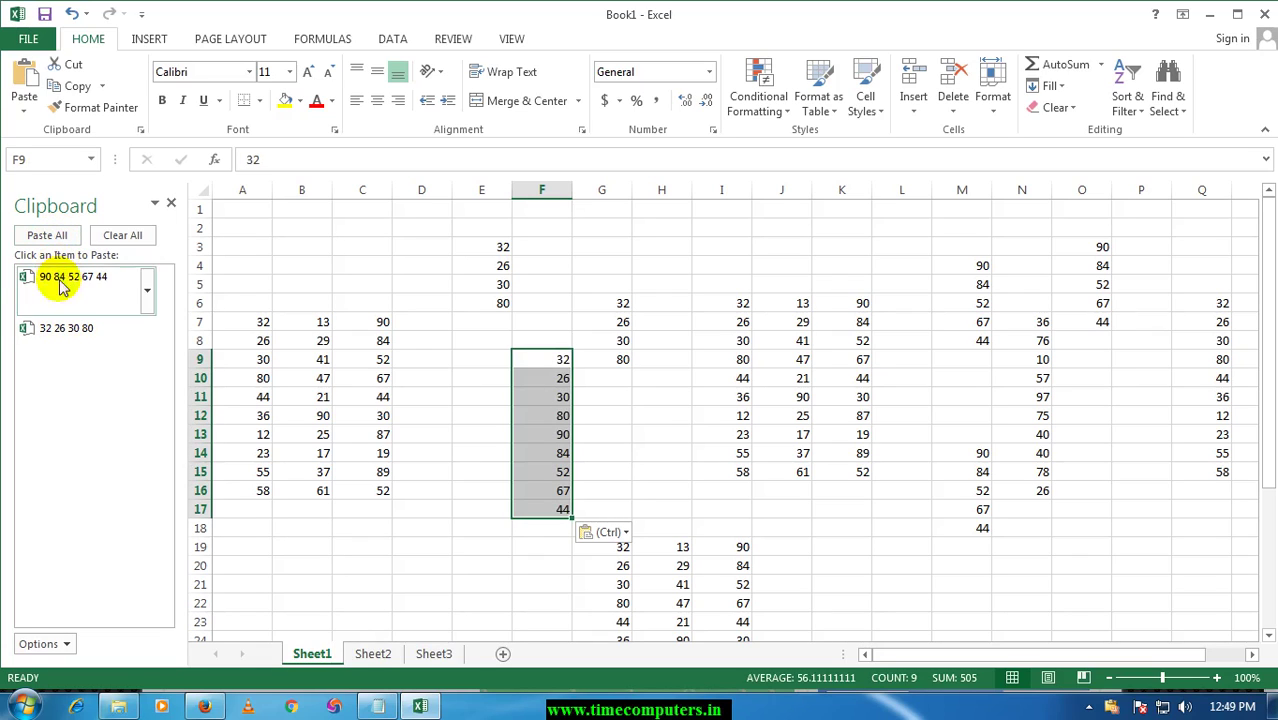
left_click(443, 504)
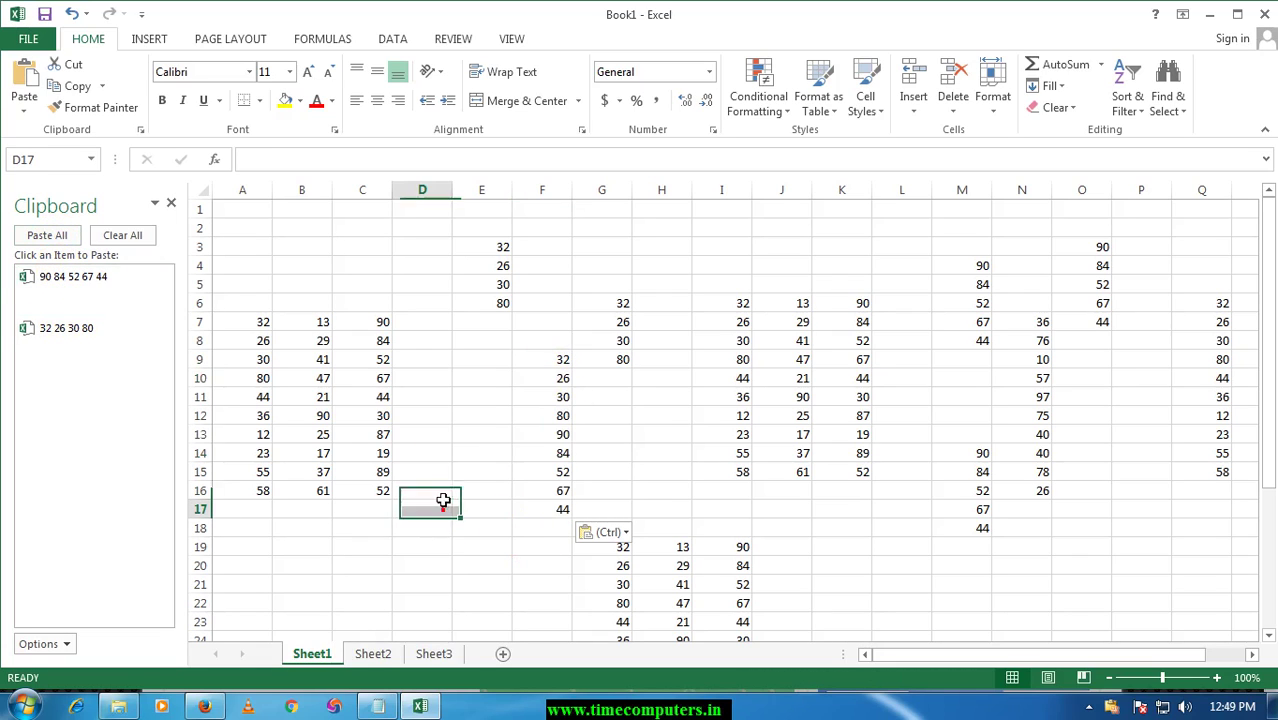
- Collect more items on the Clipboard by copying the ranges E27:E29, H21:H24 and K14:K15 one after another
scroll(680, 420, "down", 2)
scroll(545, 520, "down", 2)
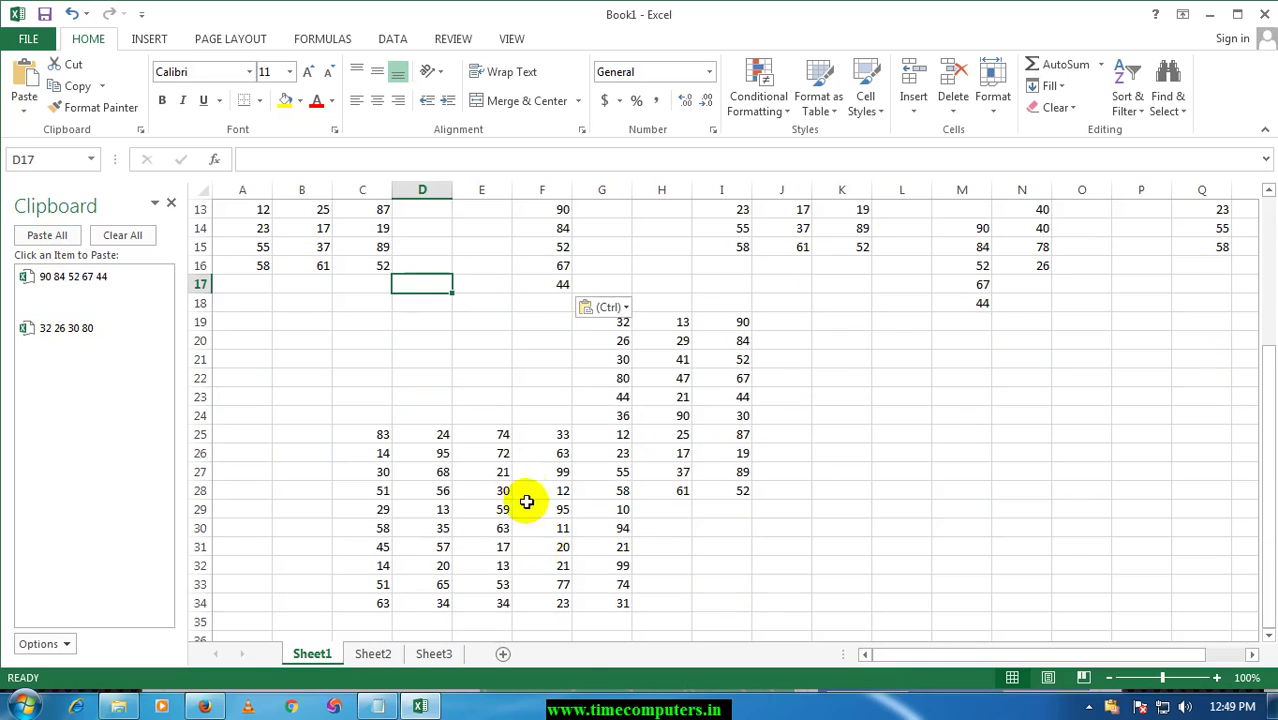
left_click(489, 474)
left_click_drag(491, 478, 491, 509)
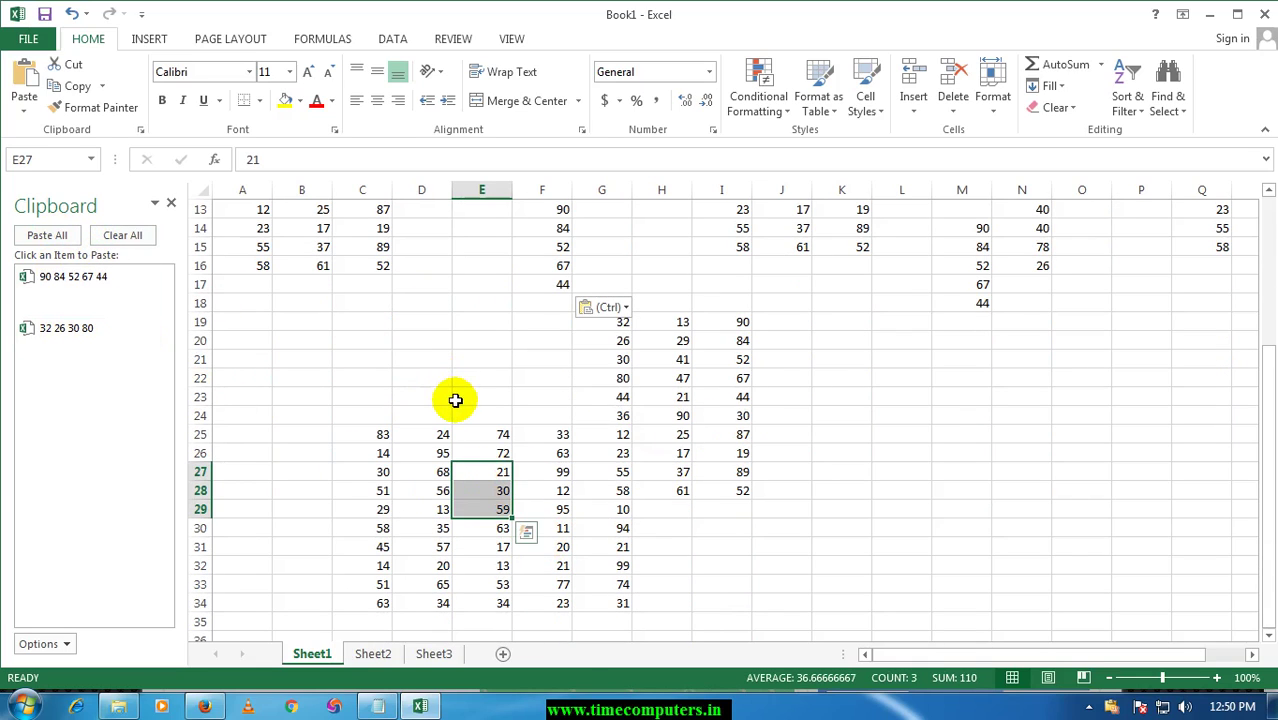
key("ctrl+c")
left_click_drag(679, 364, 685, 415)
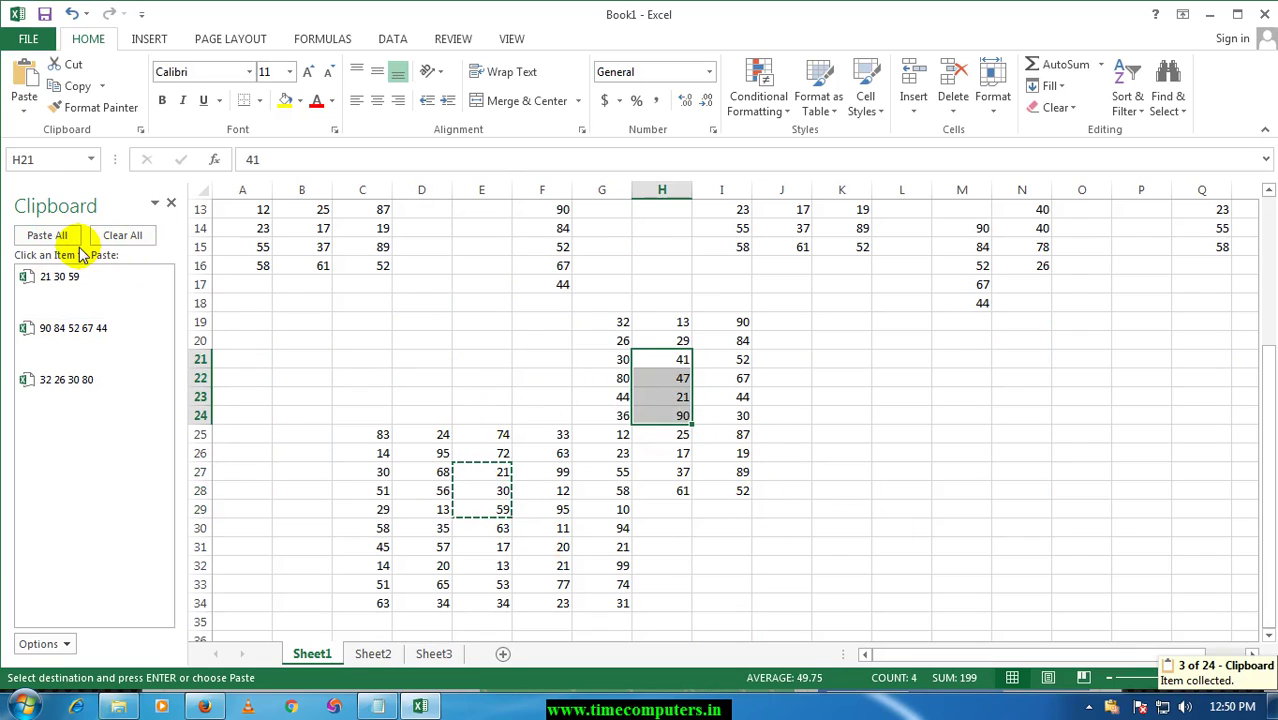
key("ctrl+c")
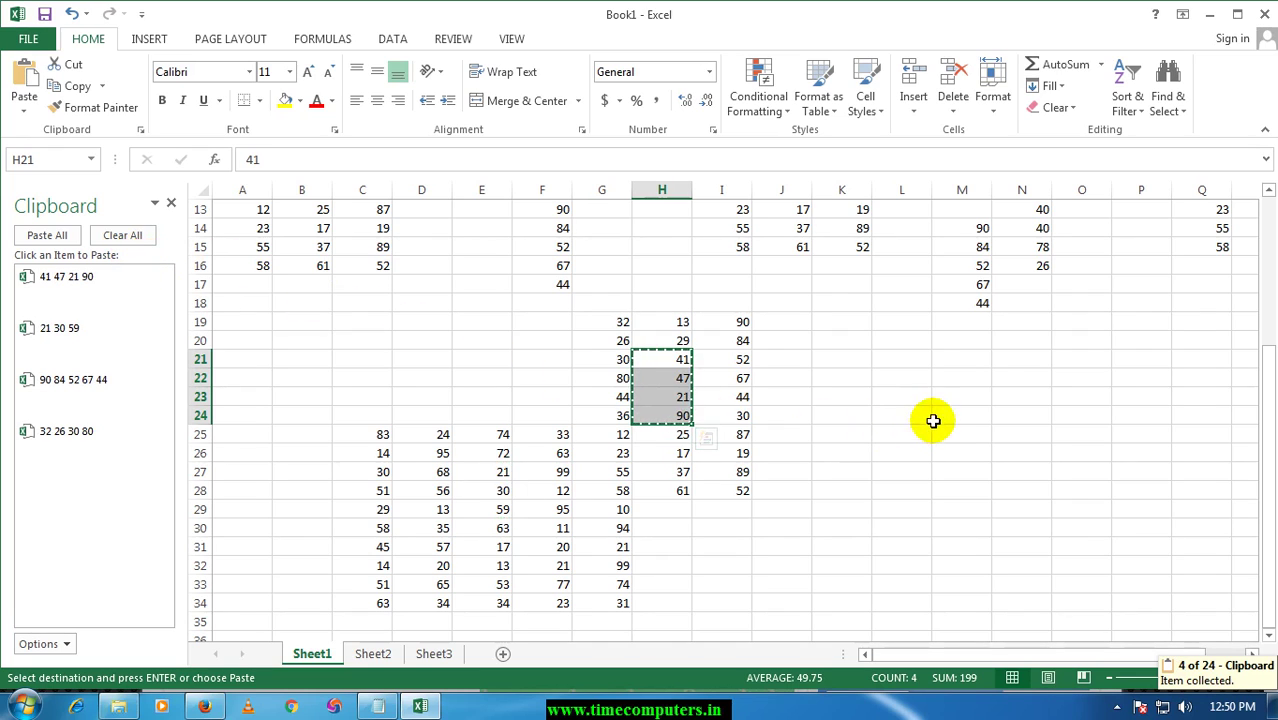
left_click(985, 398)
left_click_drag(857, 226, 855, 248)
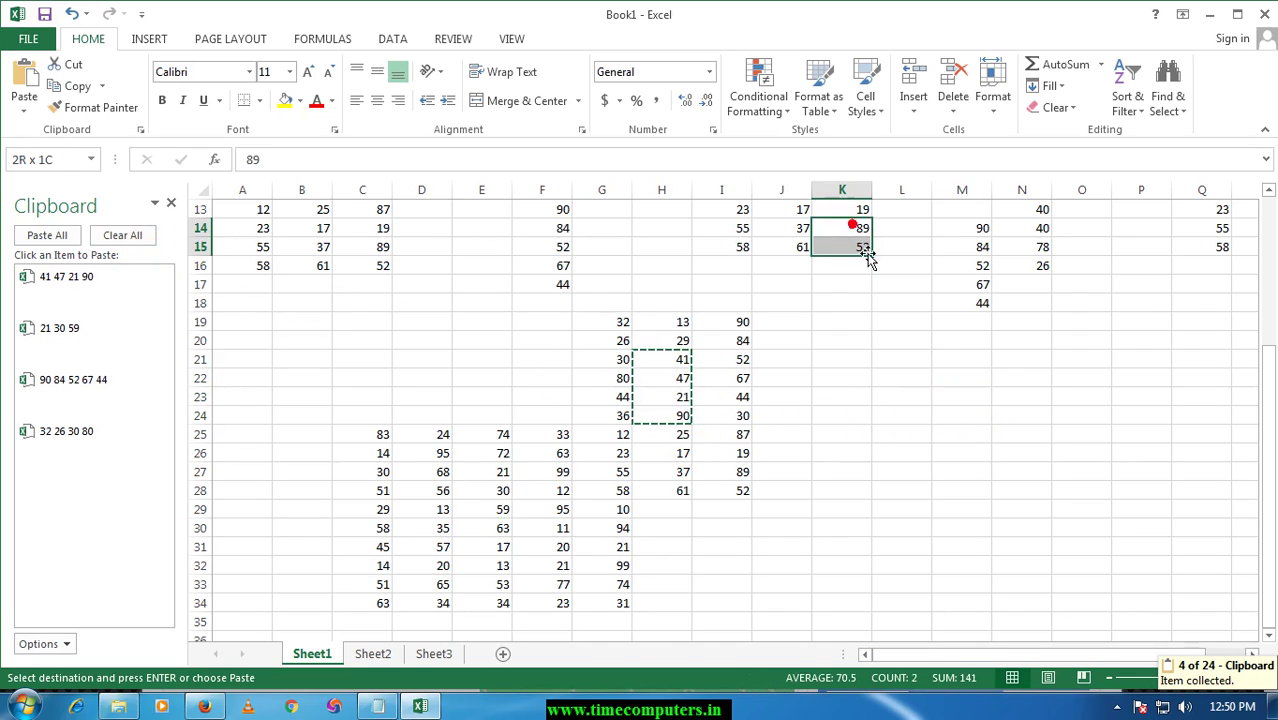
key("ctrl+c")
- Paste all collected Clipboard items in one column starting at M24
left_click(983, 418)
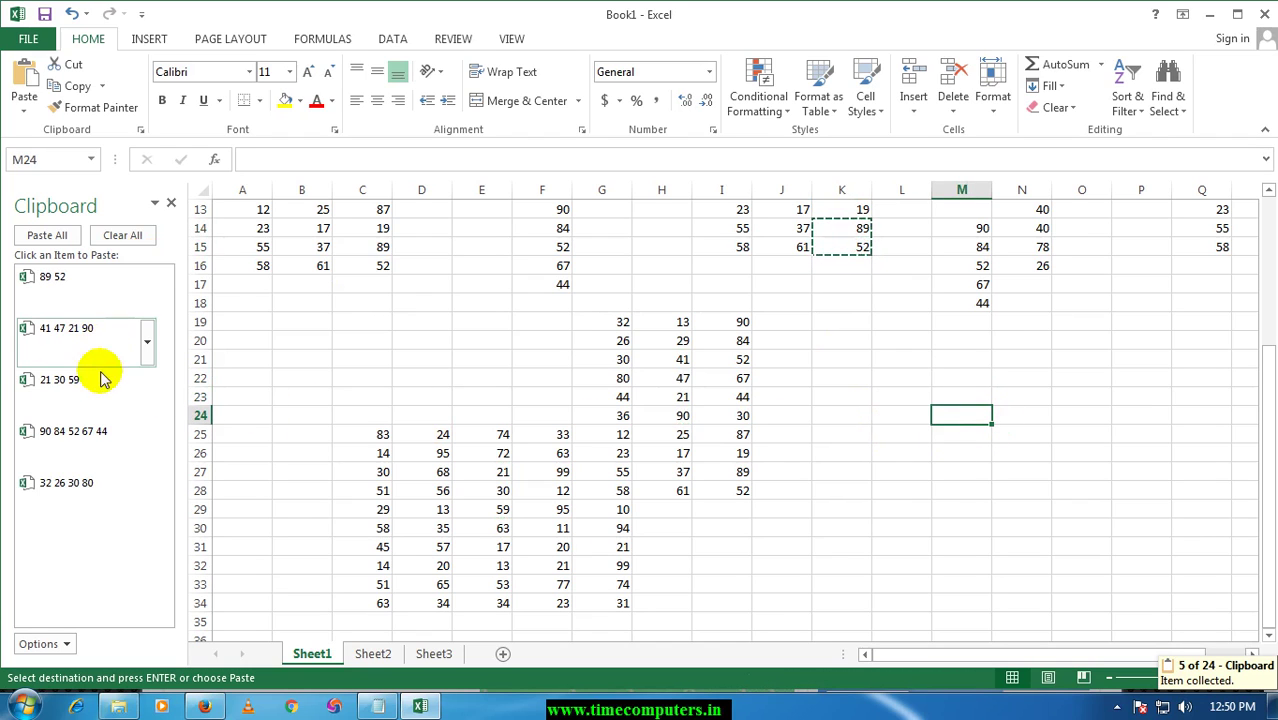
left_click(47, 236)
scroll(742, 457, "up", 2)
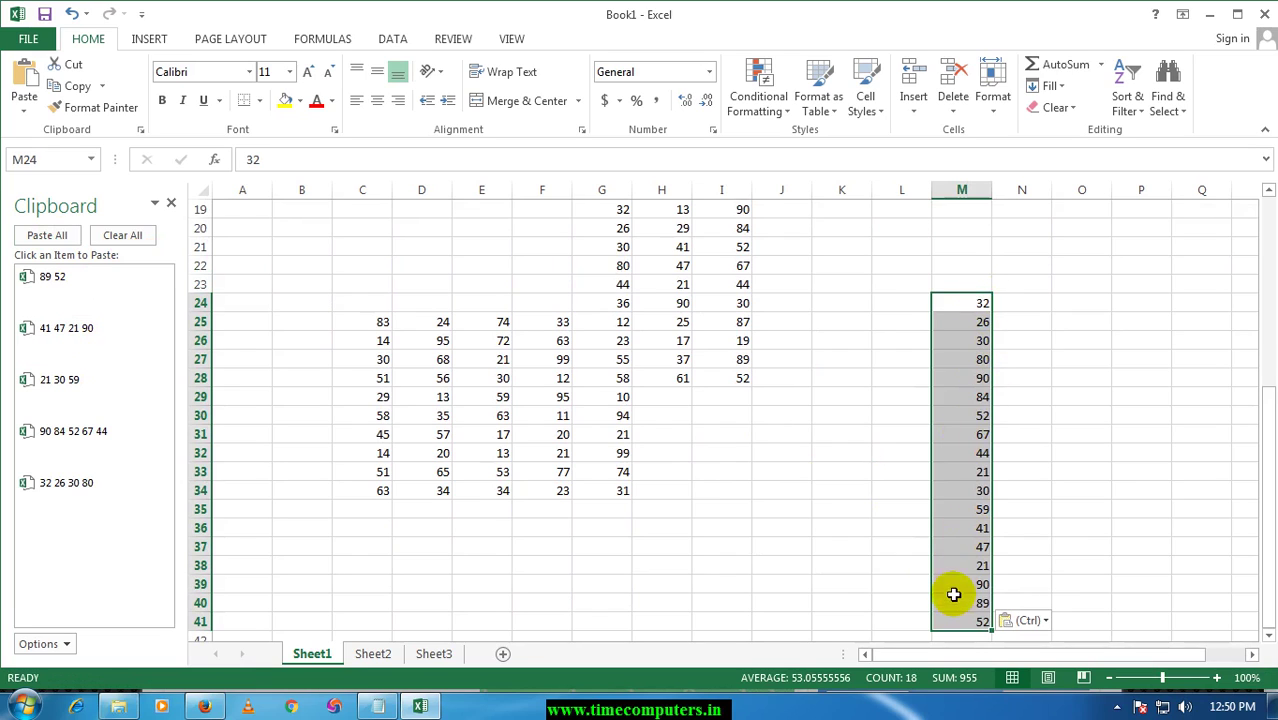
left_click(745, 472)
- Copy the numbers in F27:F28 and paste them starting at O28
scroll(747, 465, "down", 1)
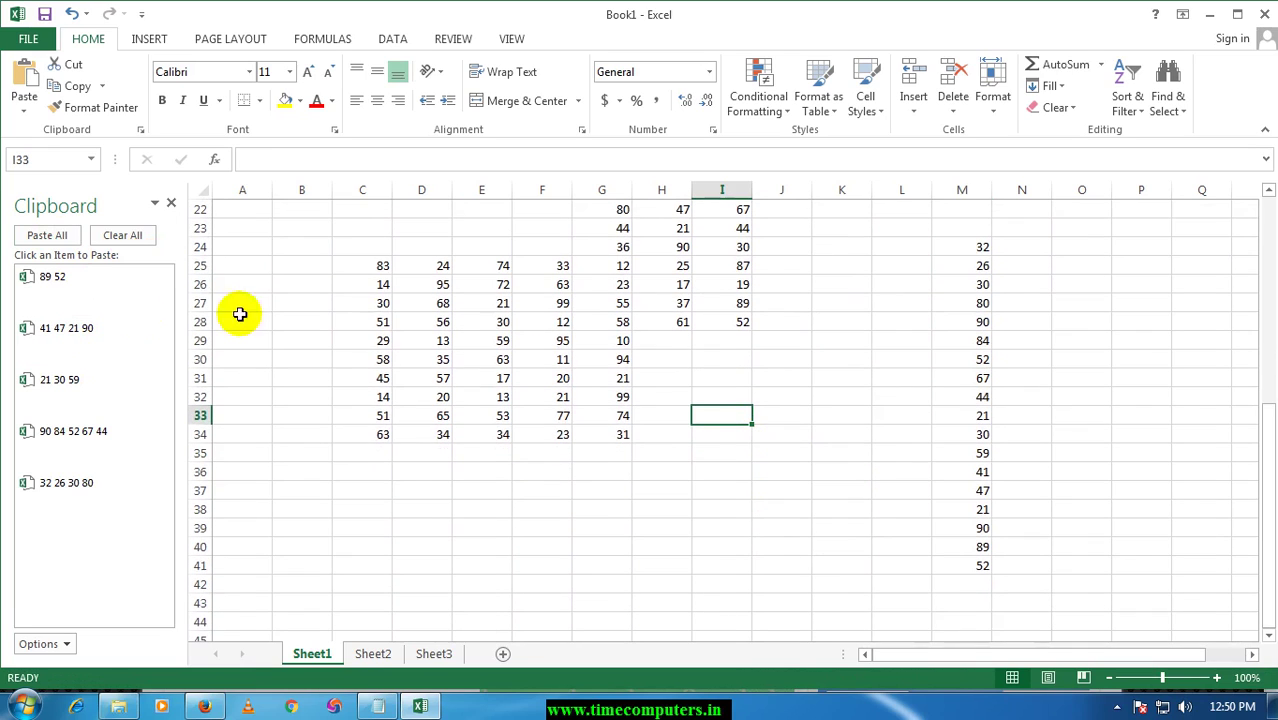
left_click(535, 323)
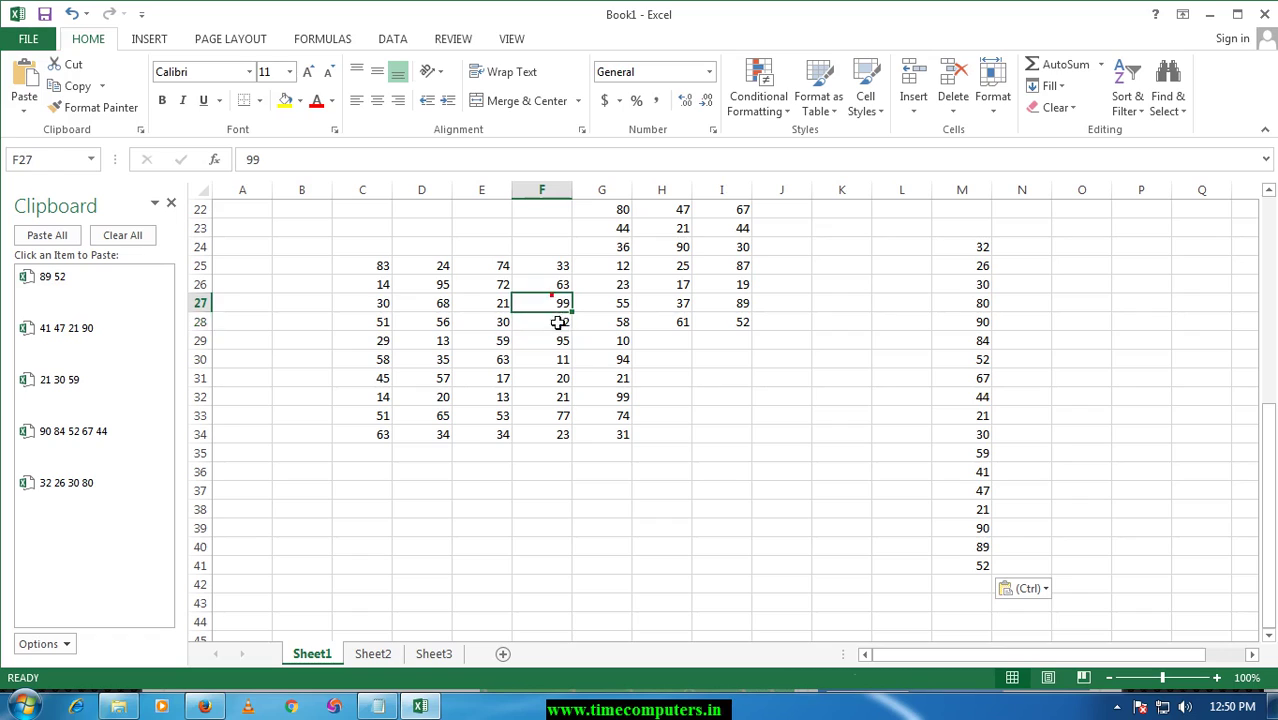
left_click_drag(558, 322, 559, 328)
key("ctrl+c")
left_click(1058, 321)
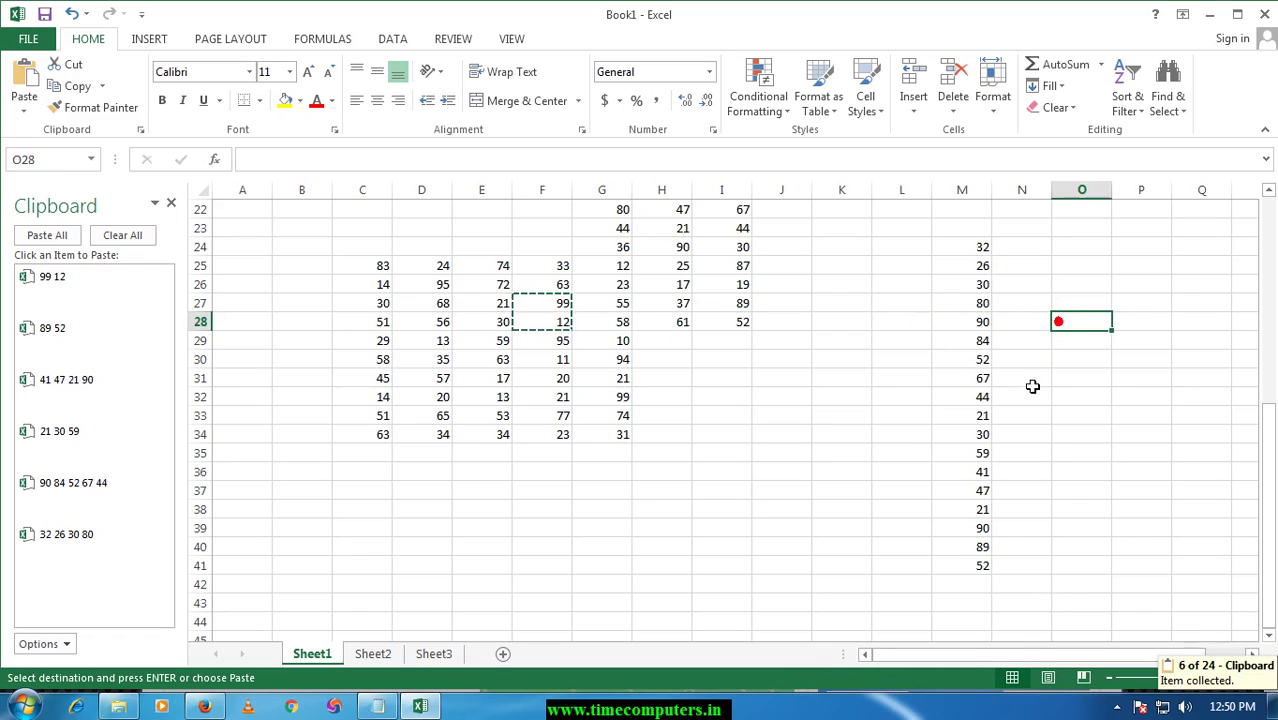
key("ctrl+v")
left_click(679, 454)
- Copy the numbers in D27:D29 and paste them starting at O30
left_click_drag(441, 303, 449, 338)
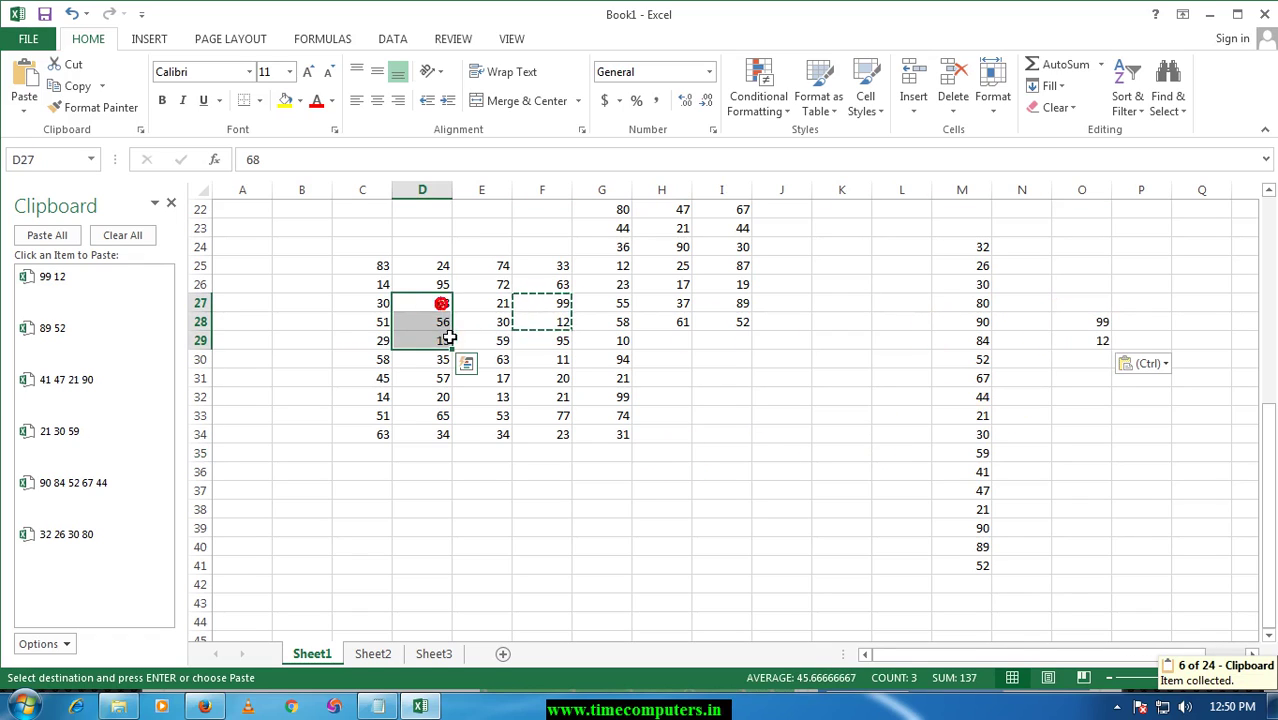
key("ctrl+c")
left_click(1088, 362)
key("ctrl+v")
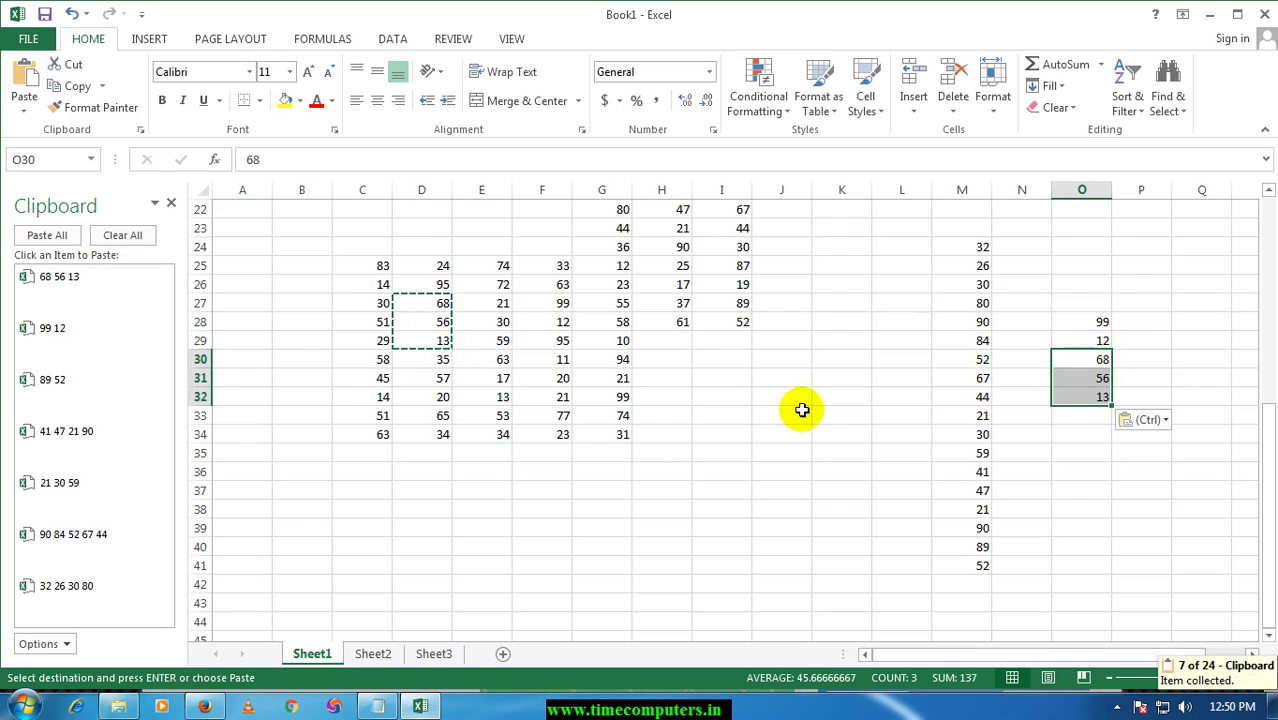
left_click(594, 341)
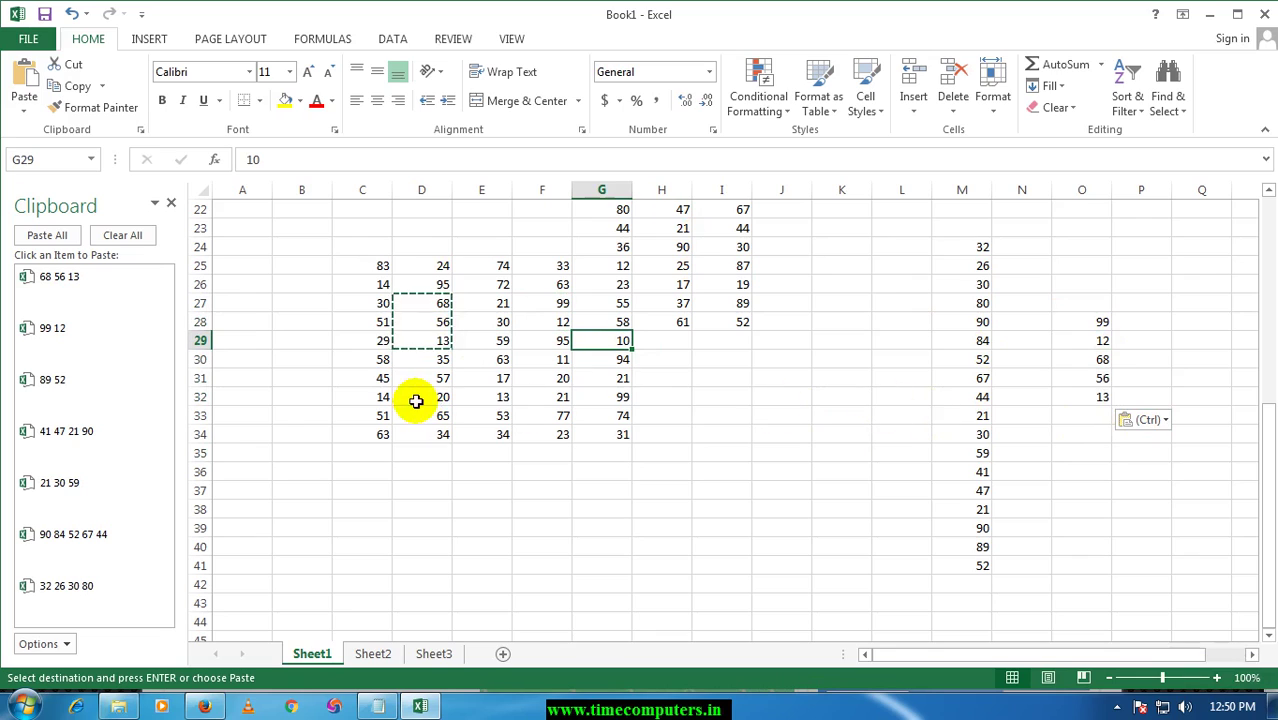
- Clear all collected items from the Clipboard and close its pane
left_click(107, 236)
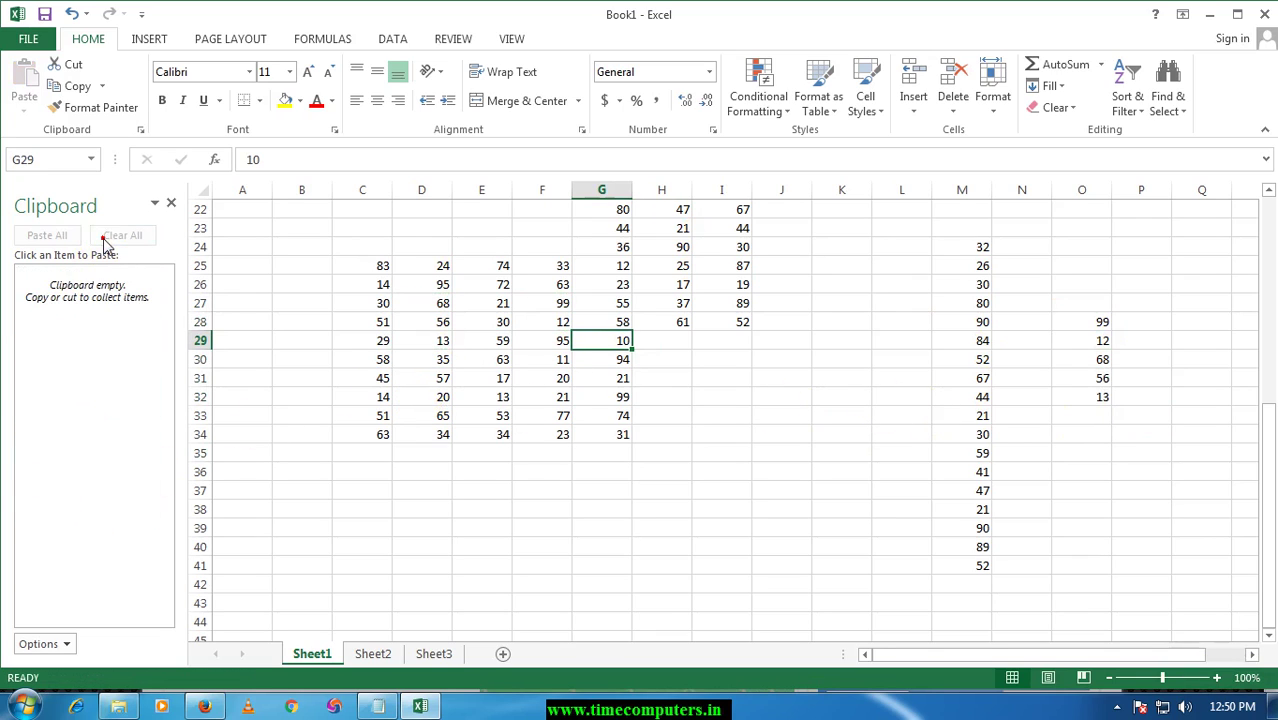
left_click(171, 205)
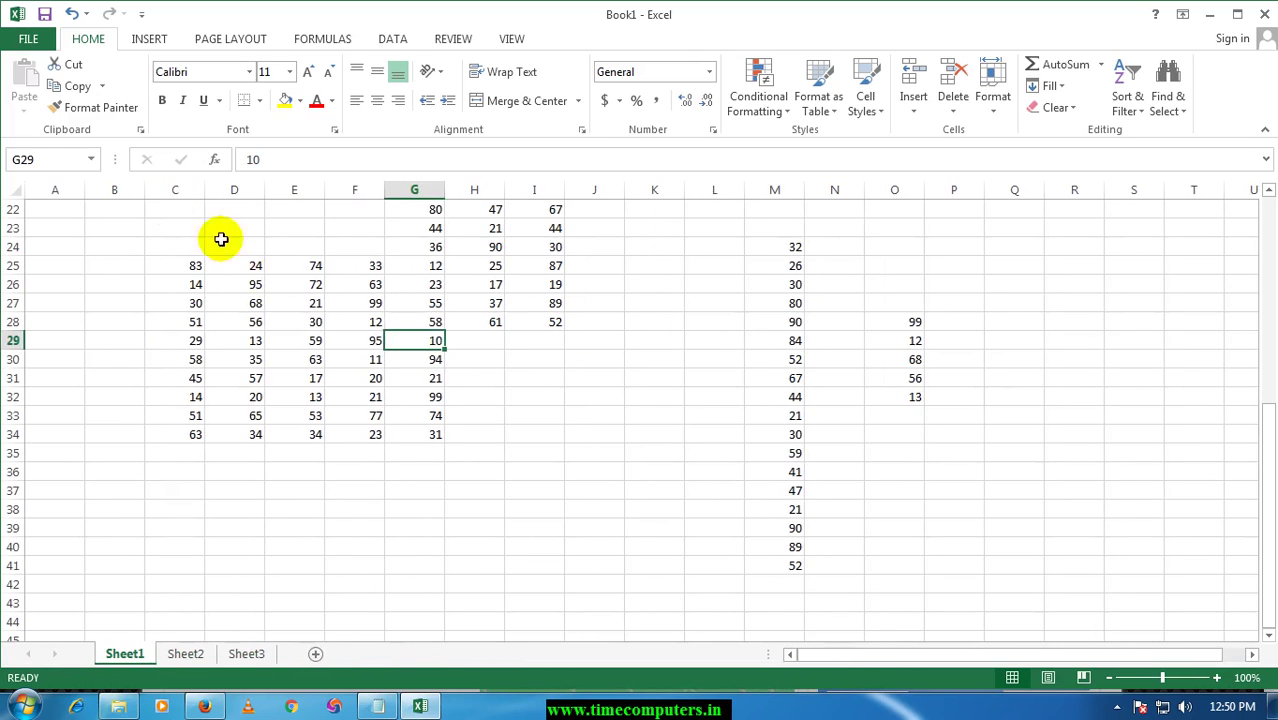
left_click(294, 302)
- Change the font of the numbers in I6:K13 to Adobe Fan Heiti Std B
scroll(70, 220, "up", 2)
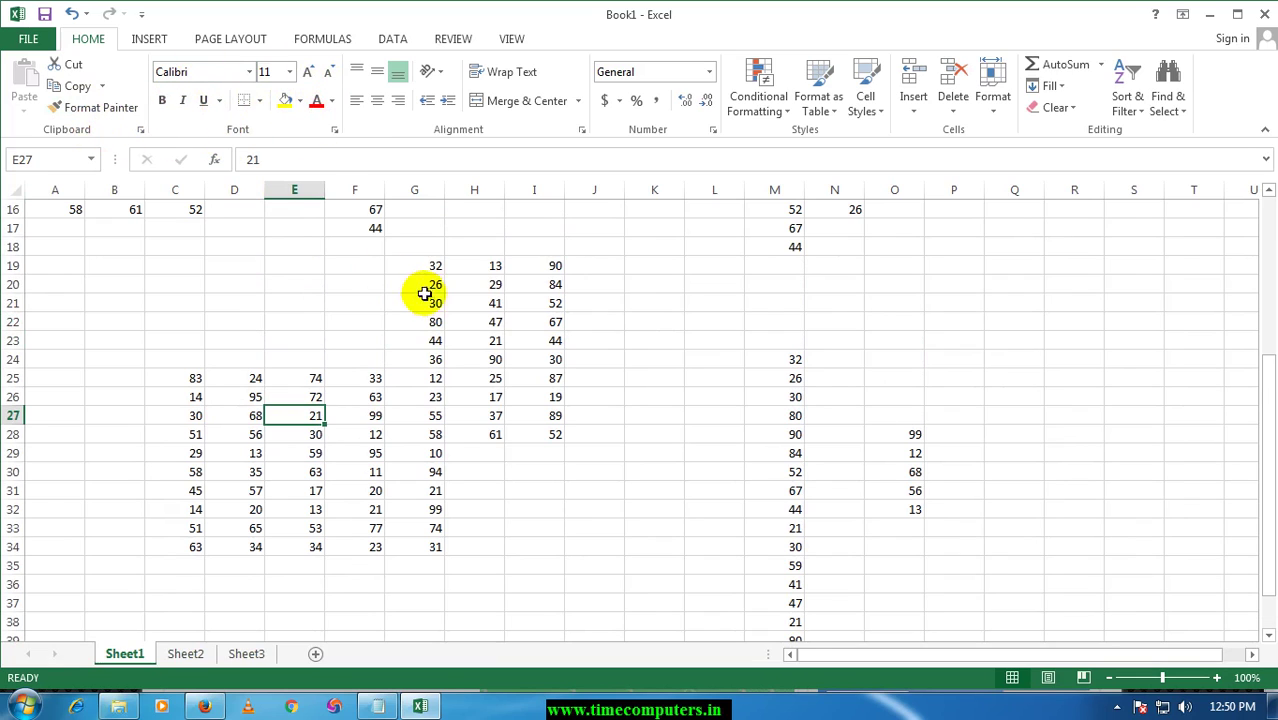
scroll(468, 318, "up", 2)
scroll(471, 322, "up", 2)
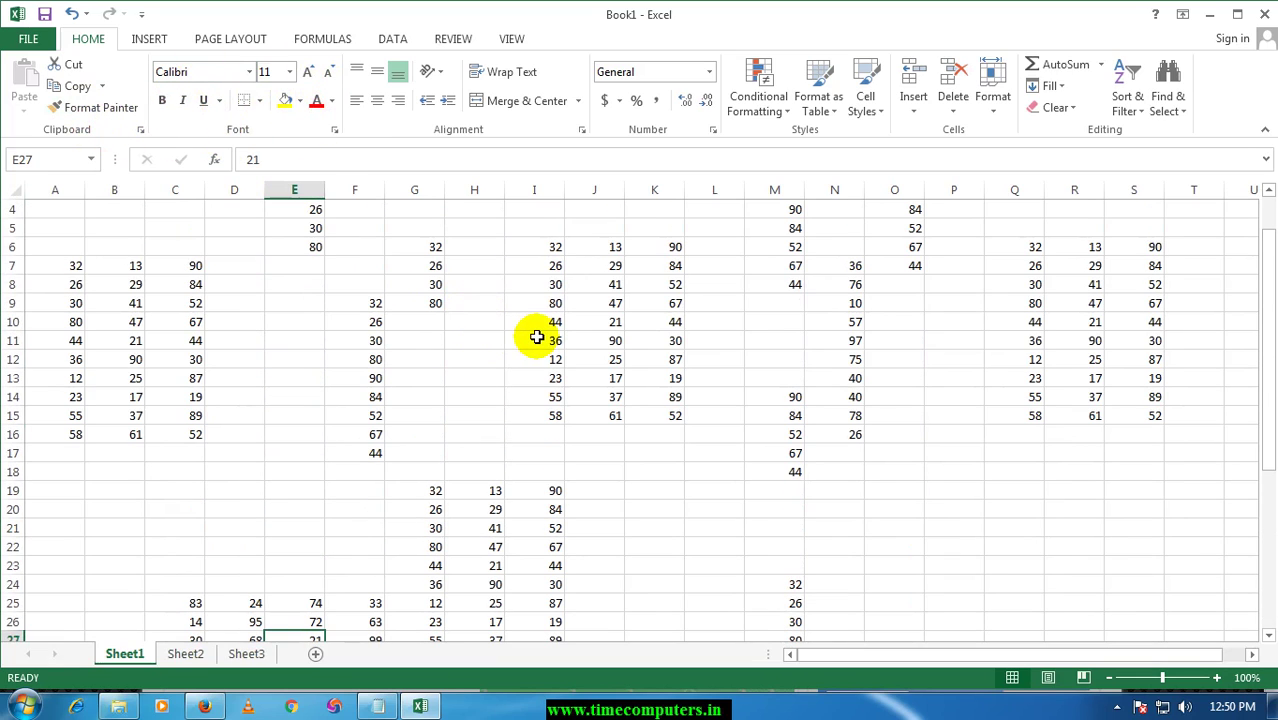
left_click_drag(580, 265, 641, 323)
left_click(526, 271)
left_click_drag(548, 247, 665, 379)
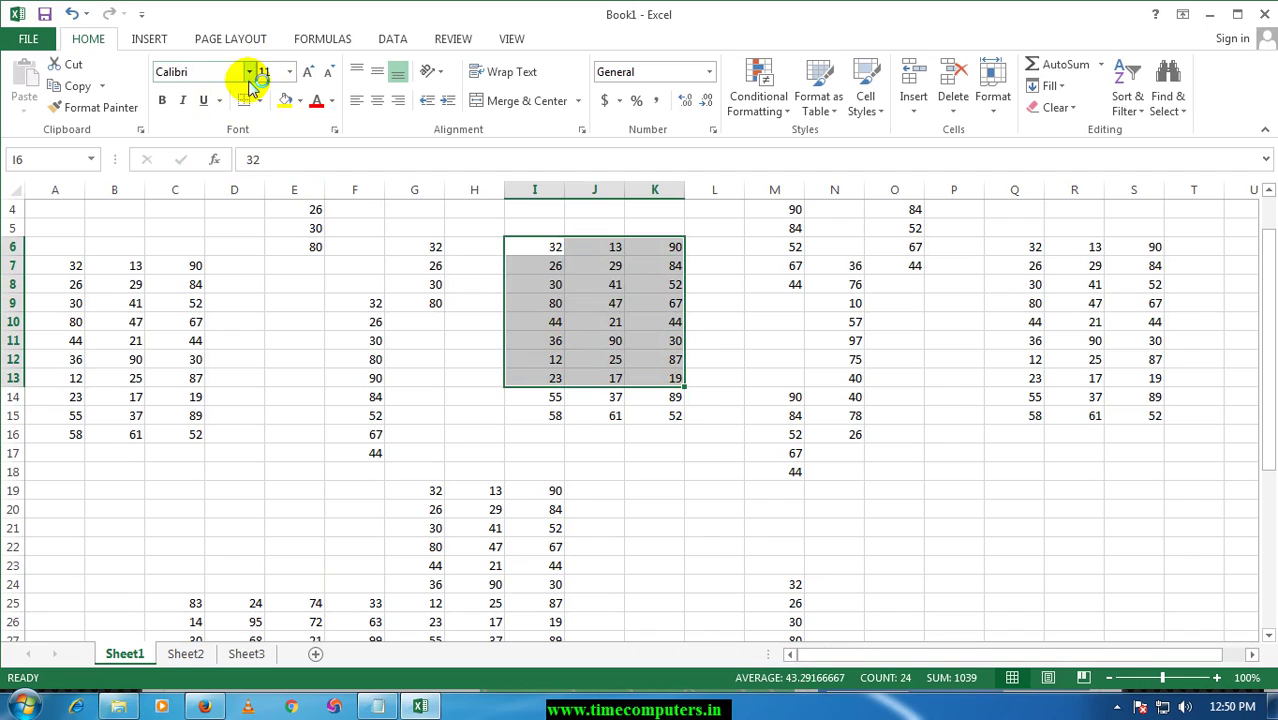
left_click(249, 74)
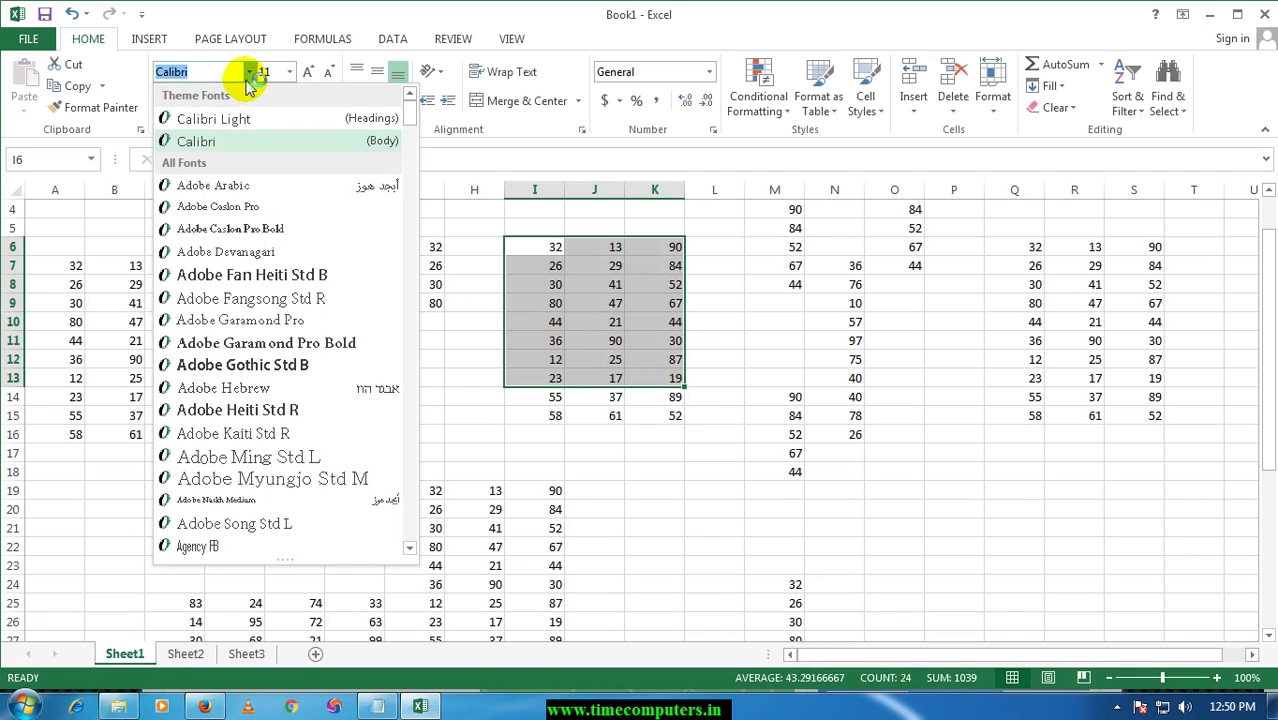
left_click(258, 278)
- Try font size 12 on I6:K13, enlarge it stepwise to 18 and shrink it stepwise again
left_click(289, 72)
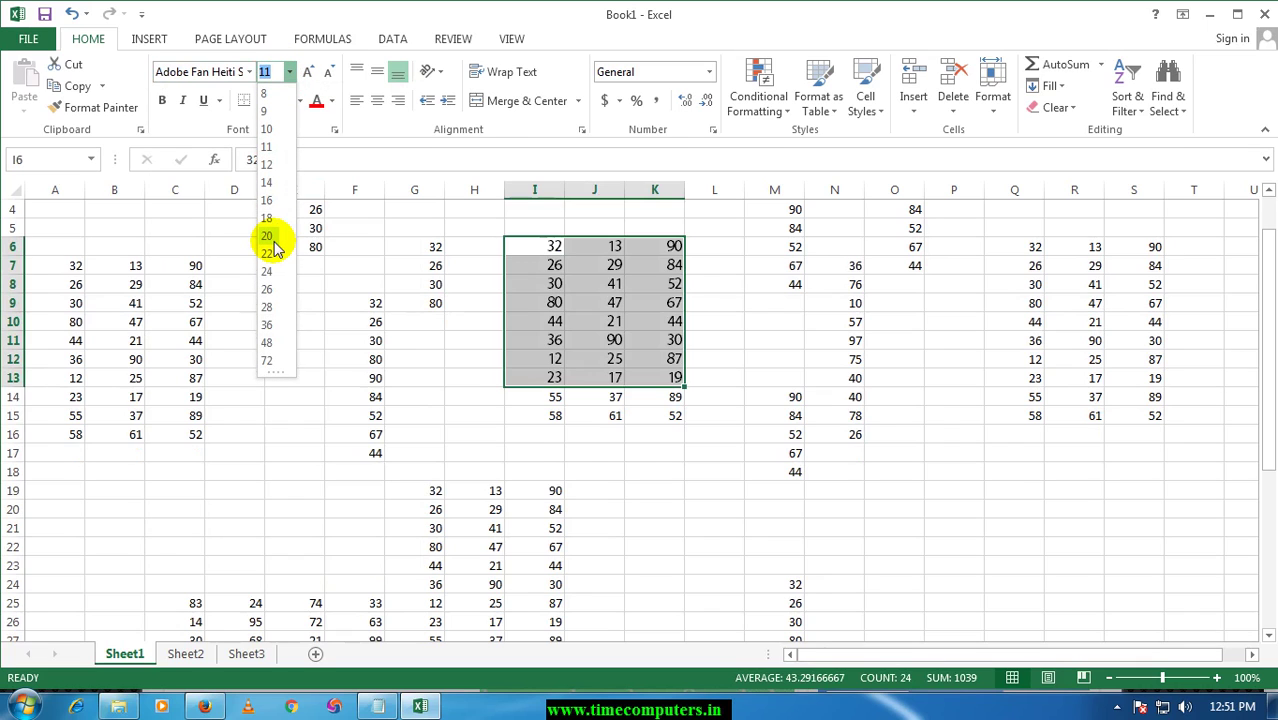
left_click(267, 165)
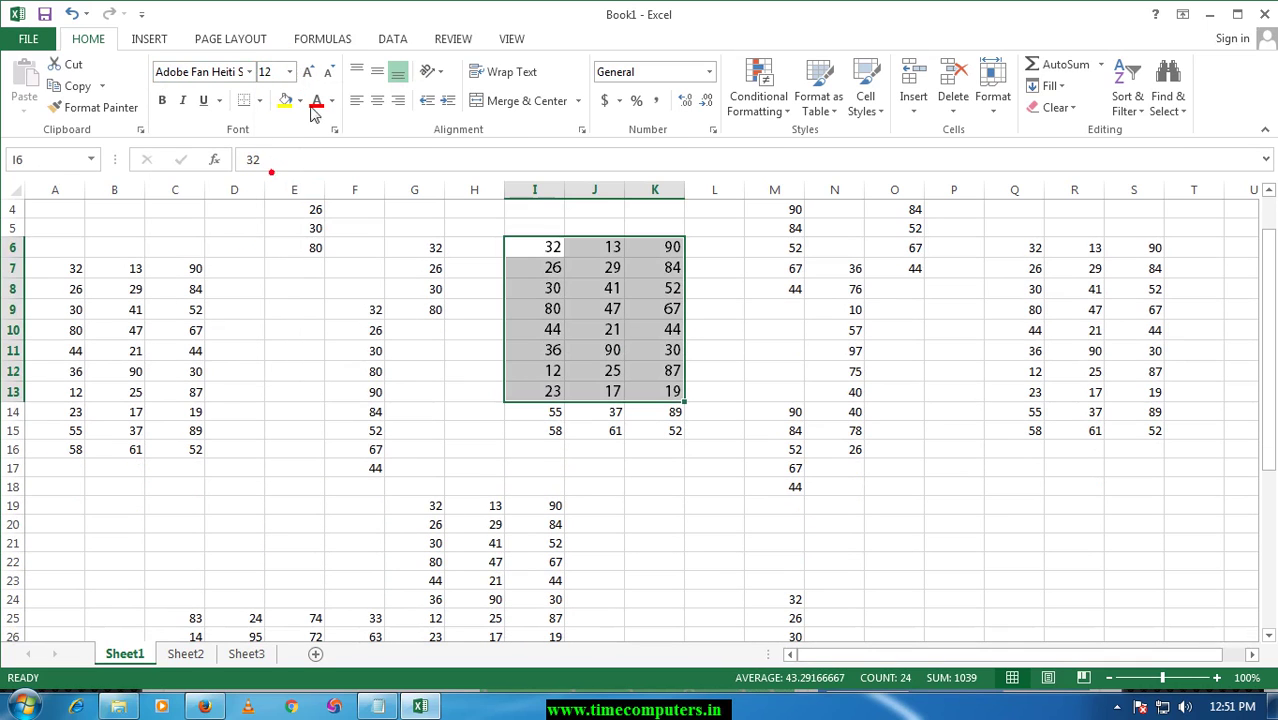
left_click(316, 74)
left_click(318, 75)
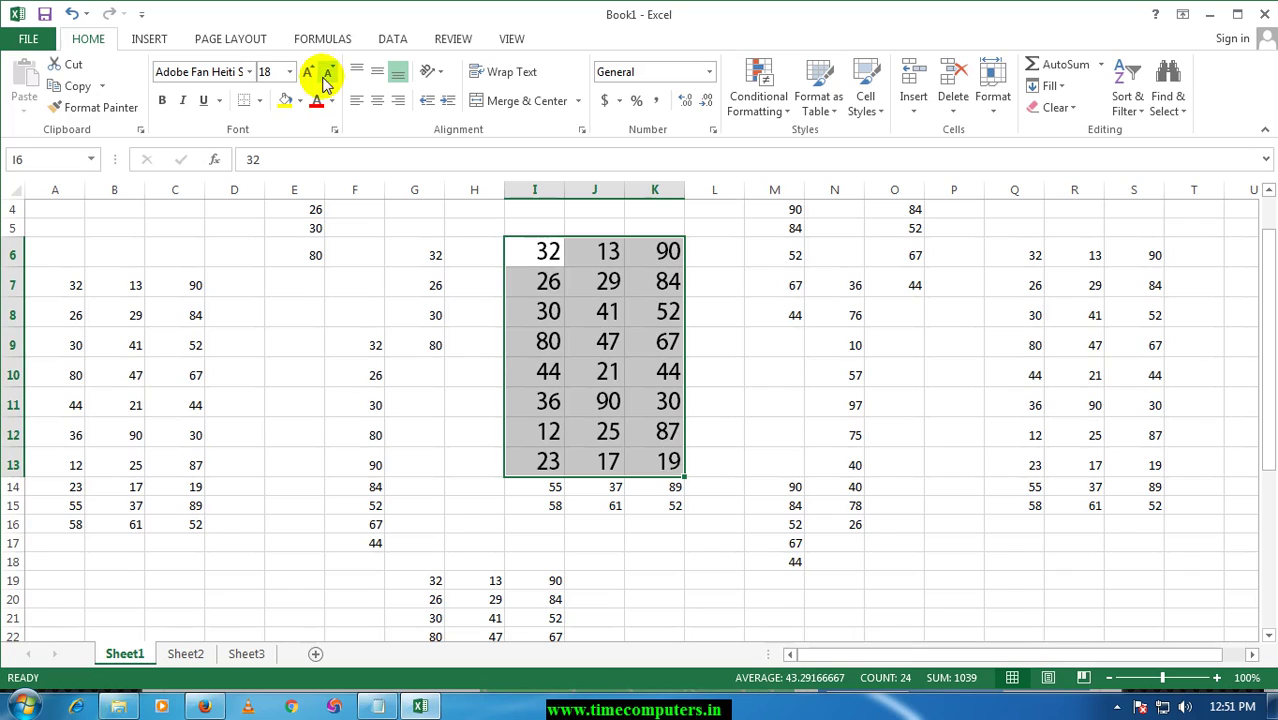
left_click(327, 74)
left_click(327, 74)
left_click(414, 391)
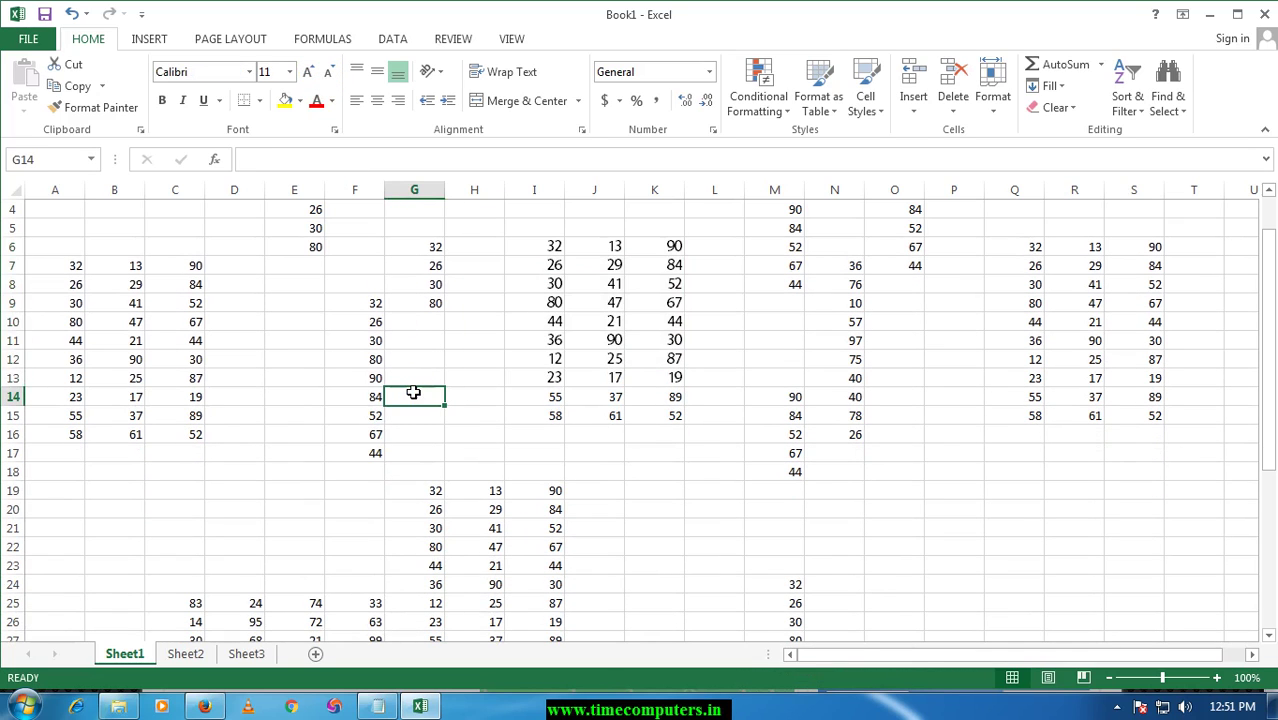
- Make the numbers in D28:F28 bold, and those in D29:F29 italic and underlined
scroll(413, 389, "down", 2)
scroll(413, 389, "down", 1)
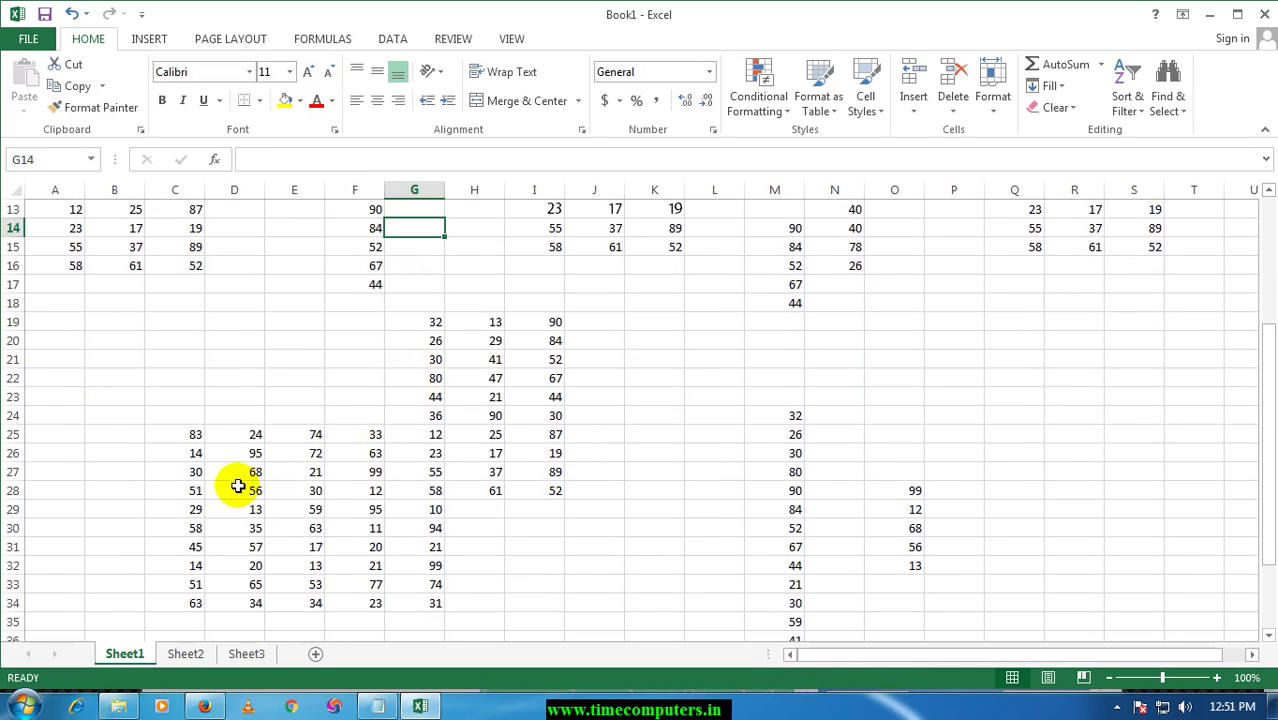
left_click_drag(238, 486, 357, 486)
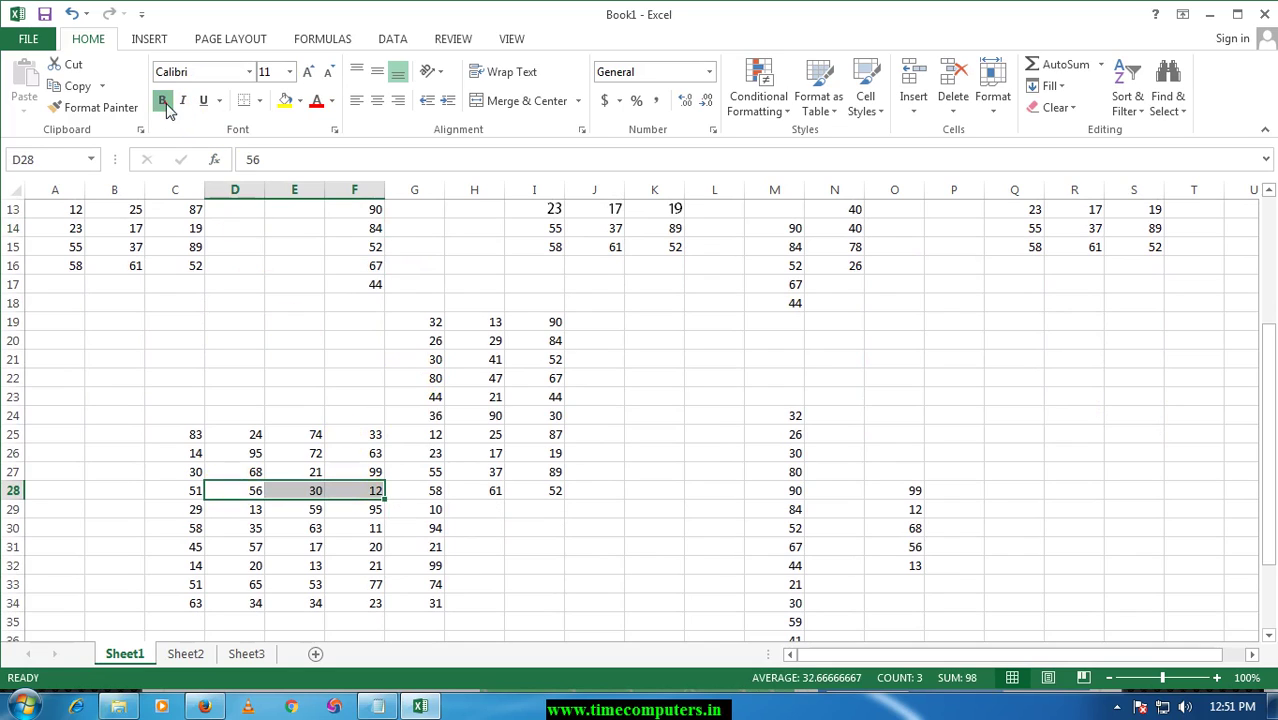
left_click(290, 428)
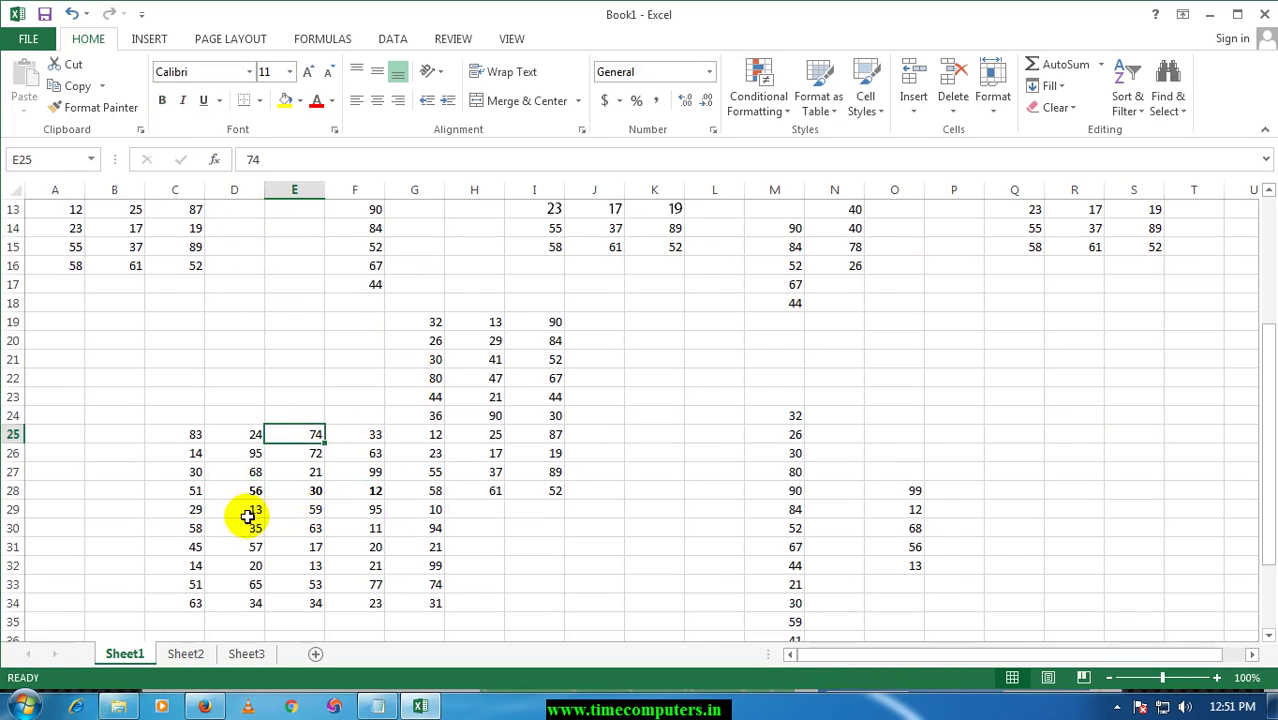
left_click_drag(247, 516, 360, 513)
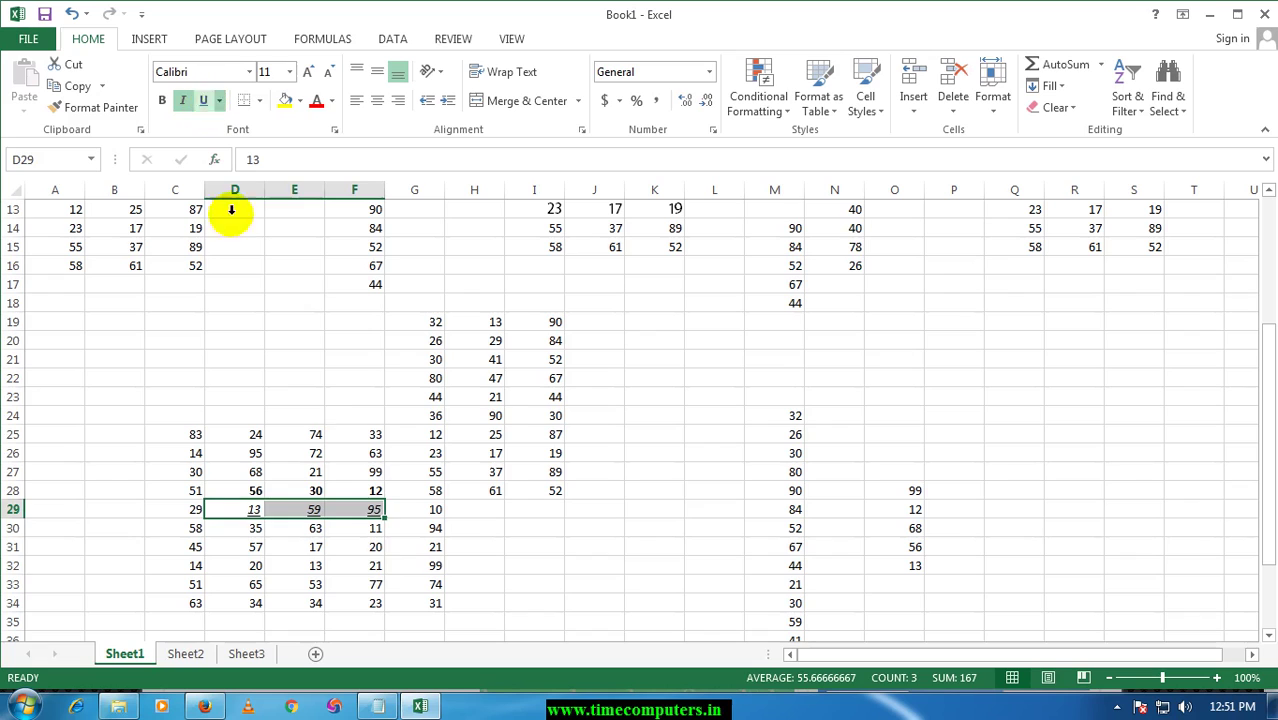
left_click(388, 566)
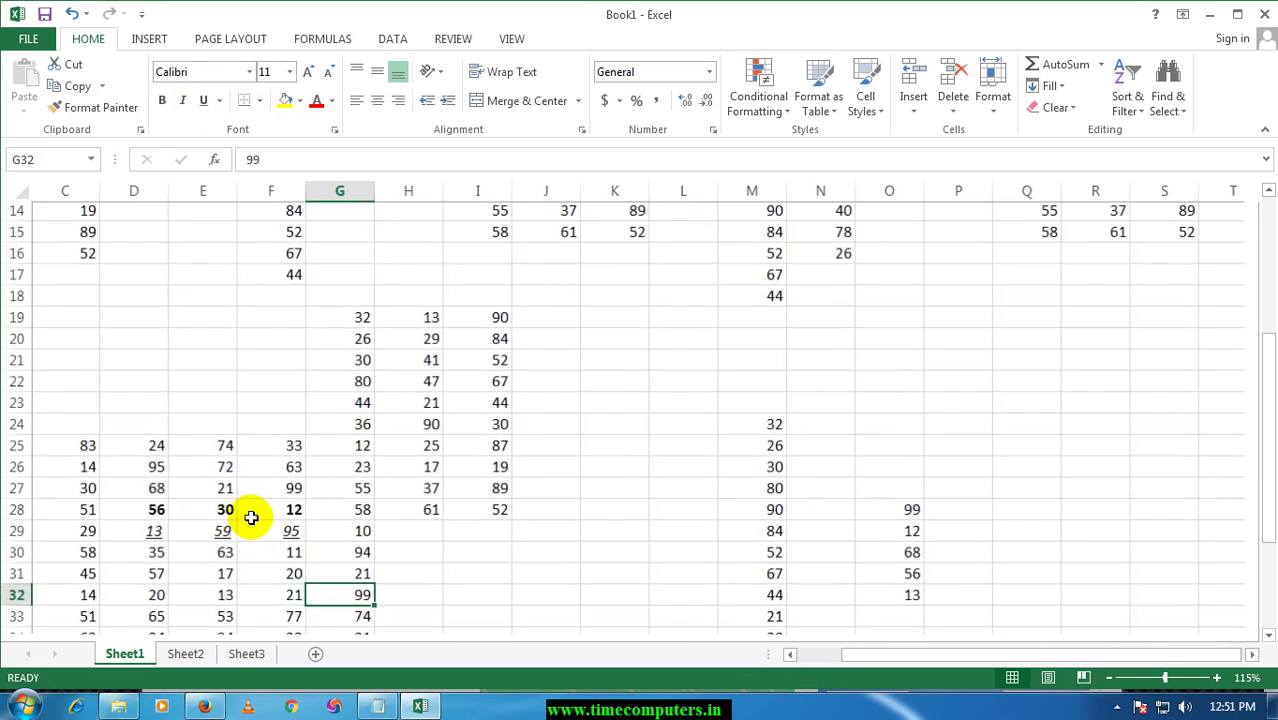
- Apply a double underline to the numbers in G19:H22
scroll(250, 515, "up", 3, "ctrl")
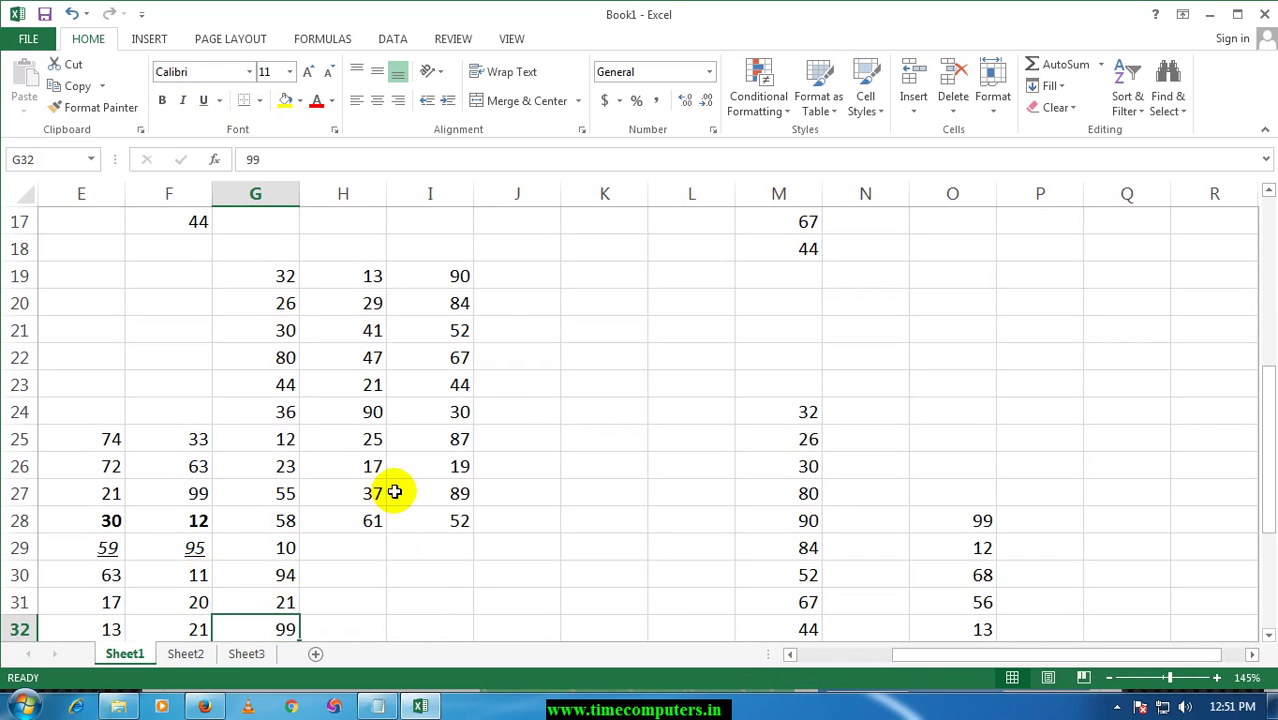
scroll(483, 434, "down", 3, "ctrl")
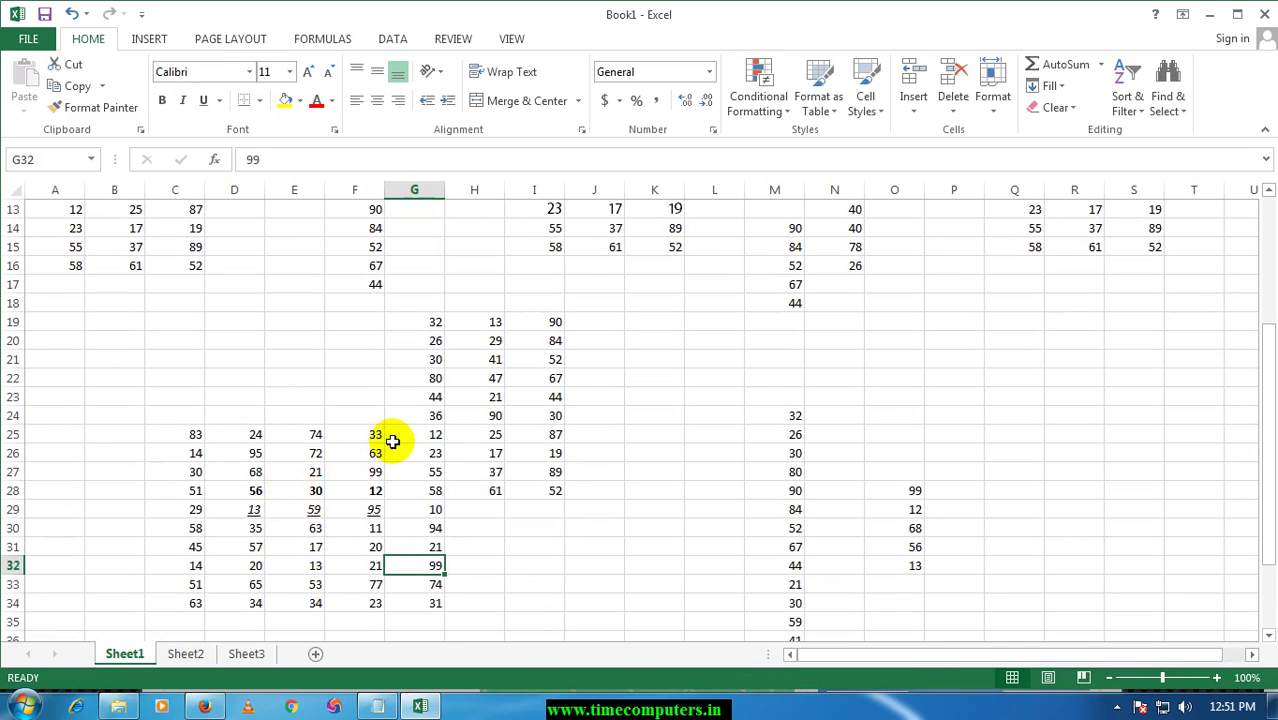
scroll(391, 440, "up", 2, "ctrl")
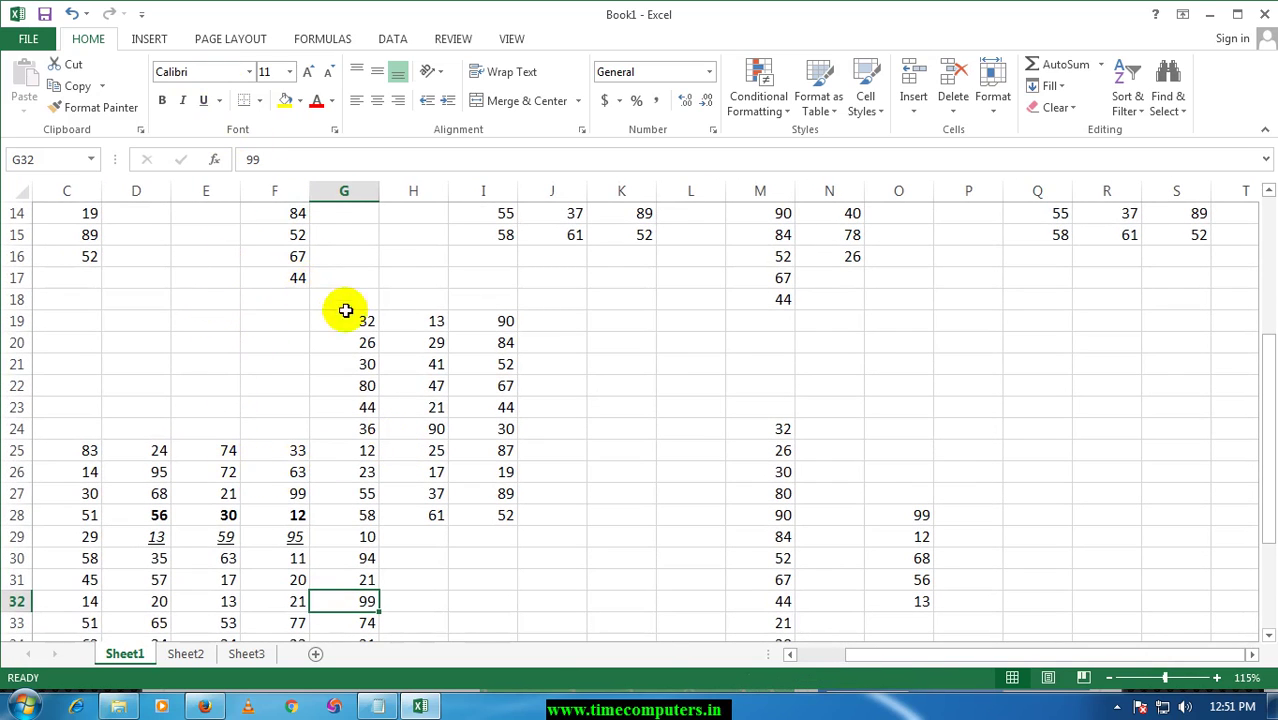
left_click_drag(346, 314, 434, 388)
left_click(221, 101)
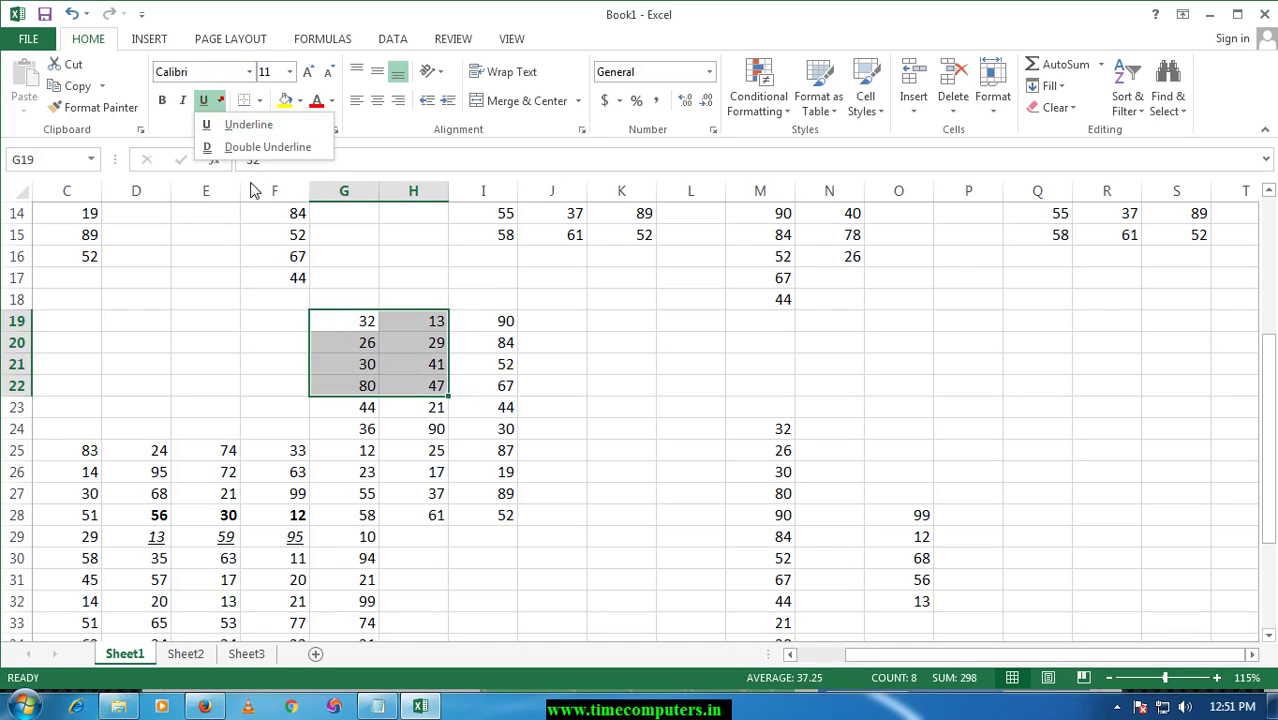
left_click(248, 147)
left_click(335, 348)
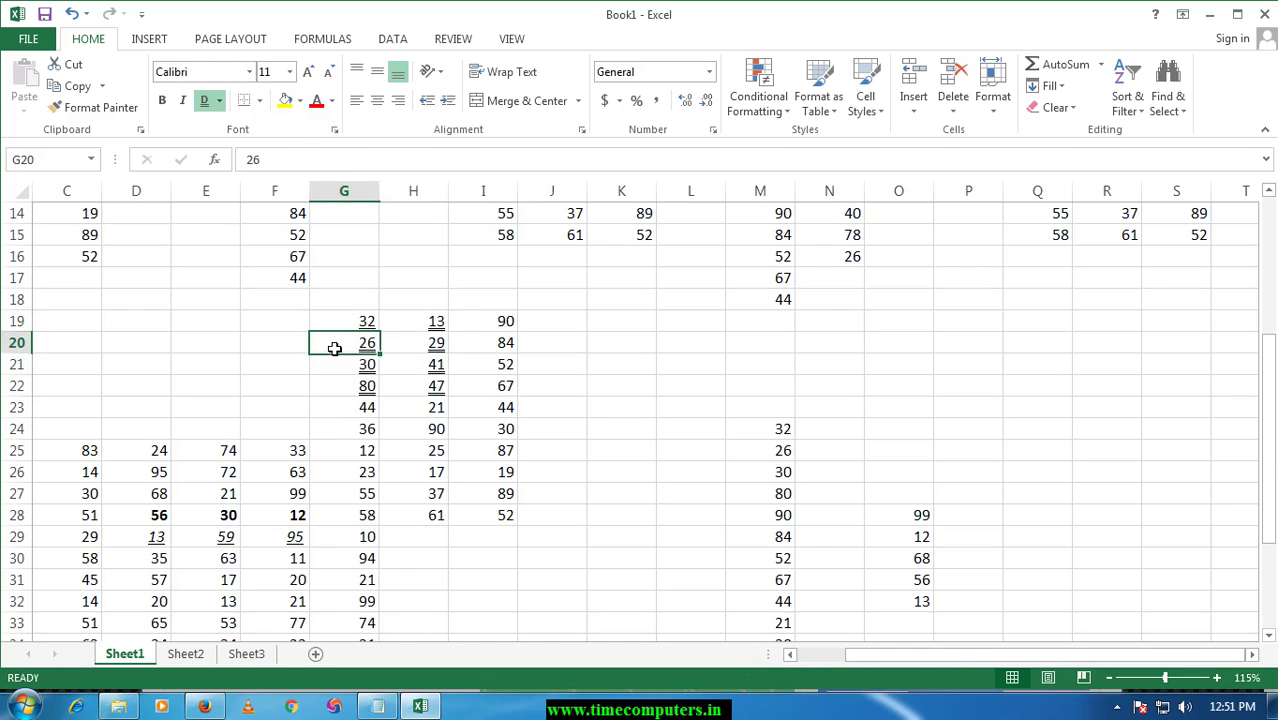
left_click(387, 344)
- Apply all borders to the number block I6:K15
scroll(500, 360, "down", 4)
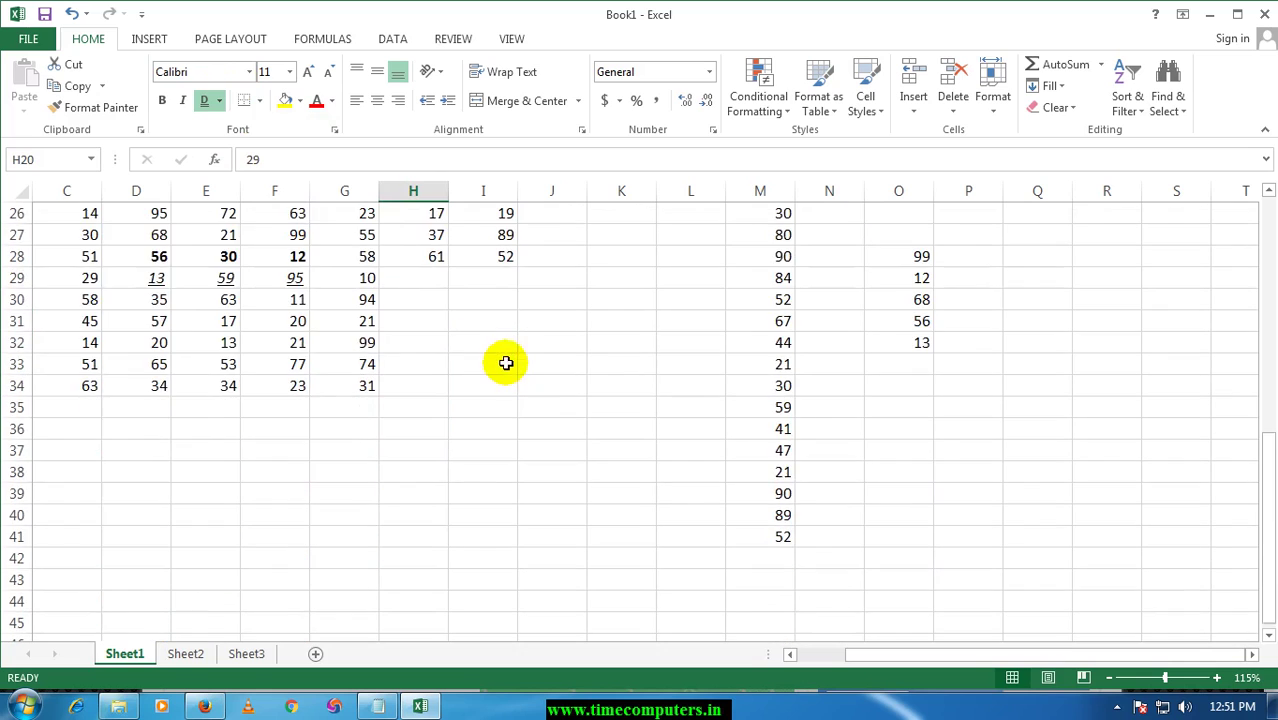
scroll(465, 337, "up", 8)
scroll(465, 337, "up", 1)
left_click(430, 298)
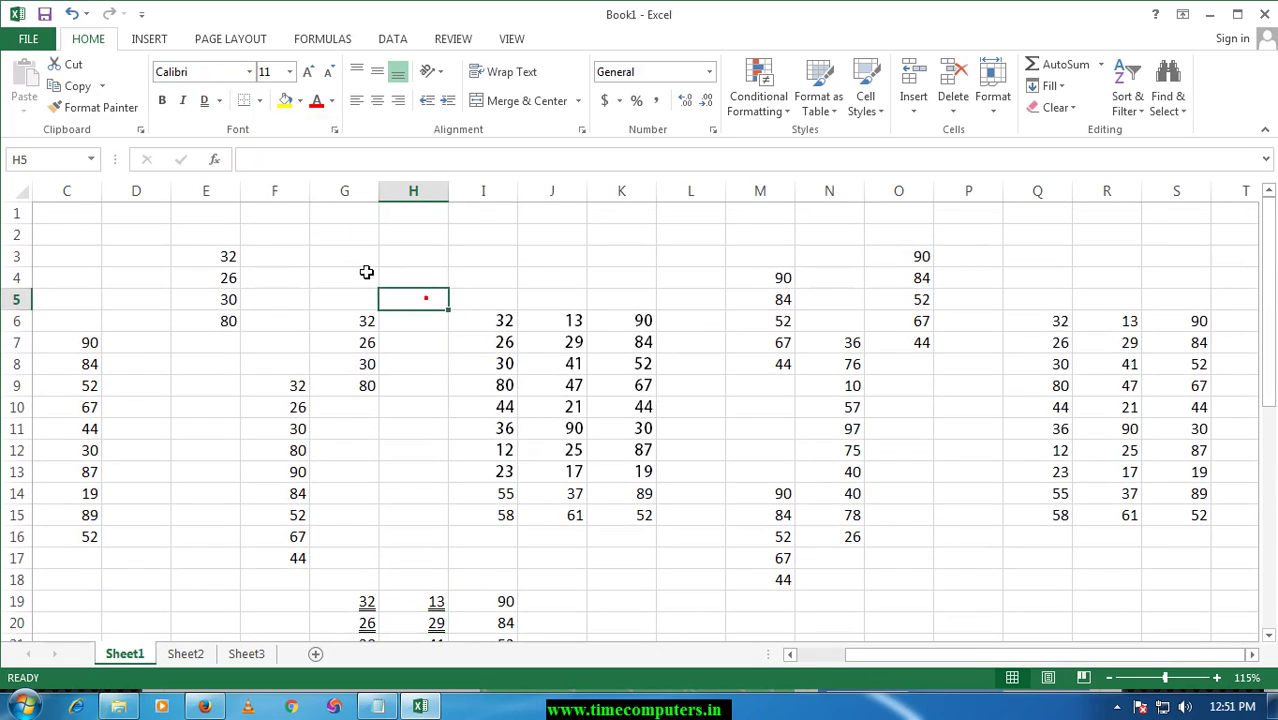
left_click(368, 276)
left_click(503, 270)
left_click(393, 281)
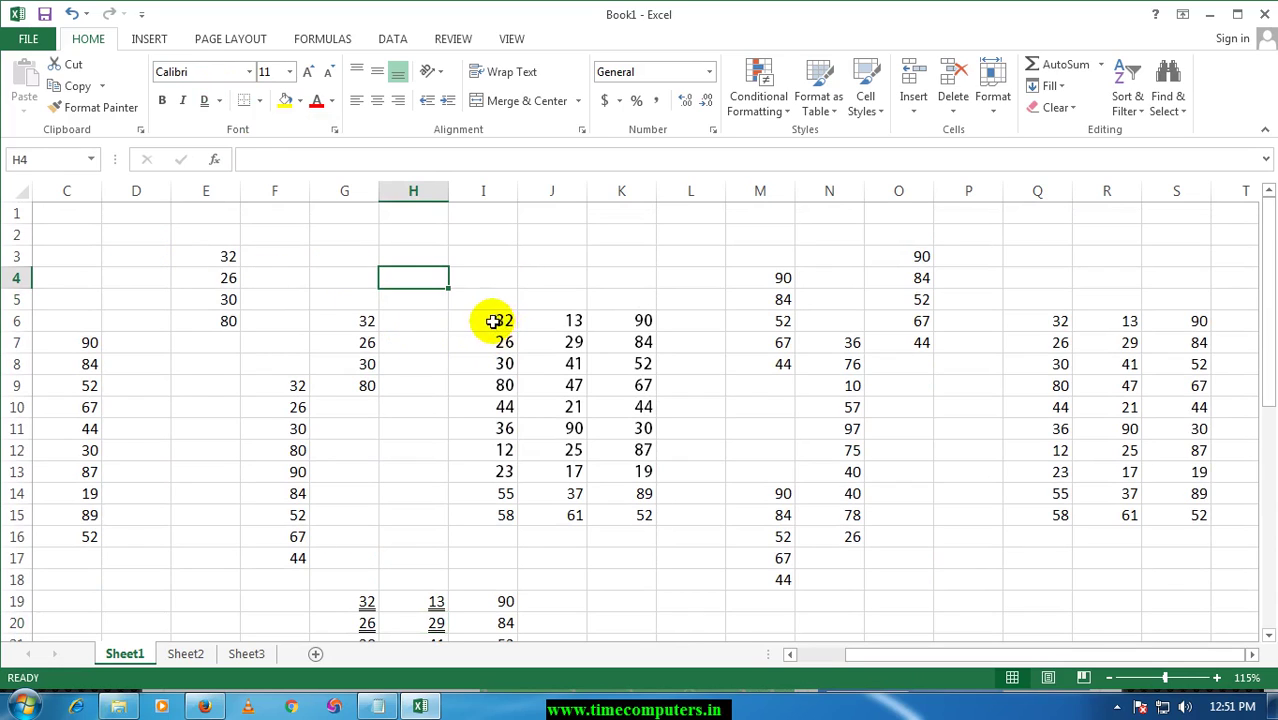
left_click_drag(495, 320, 628, 516)
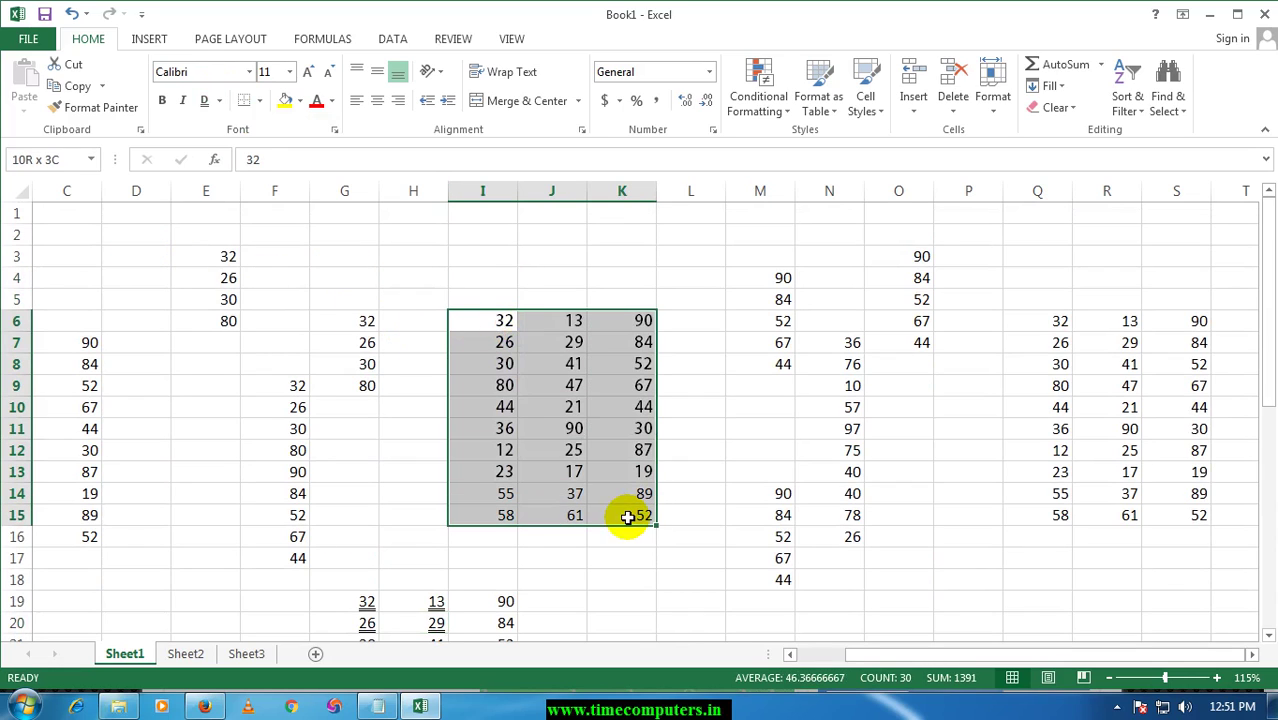
left_click(258, 101)
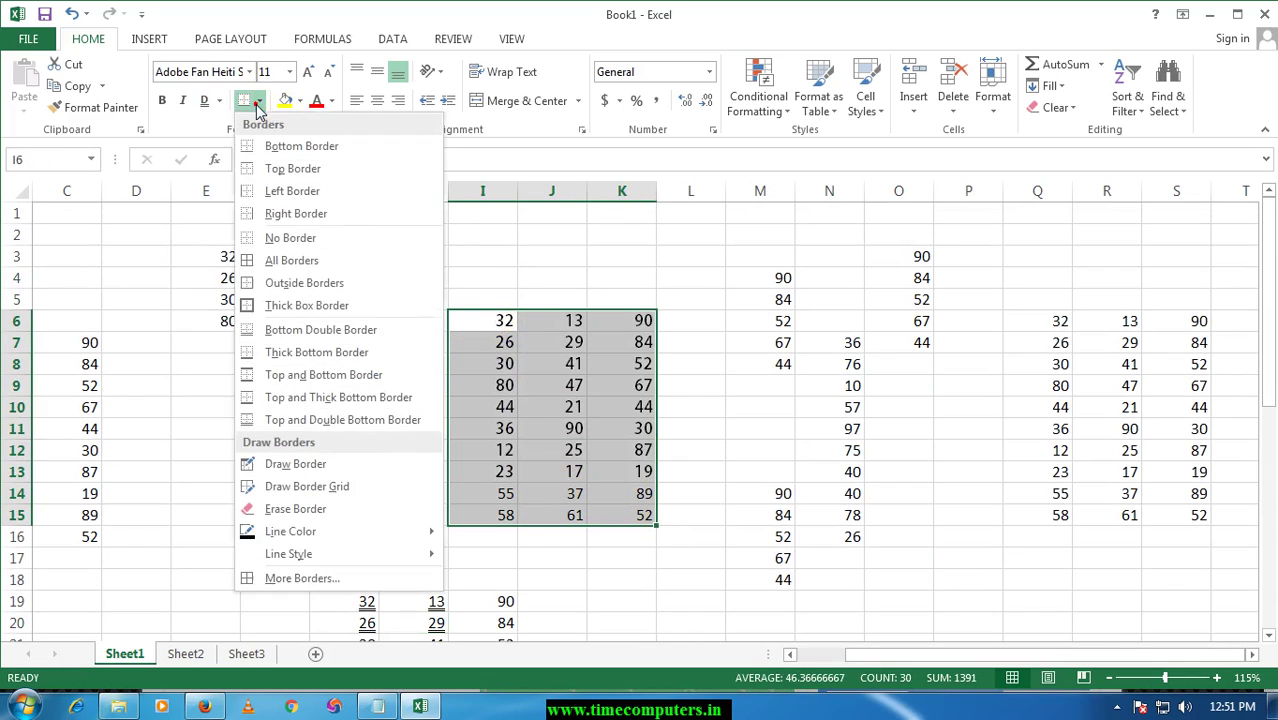
left_click(290, 261)
left_click(495, 360)
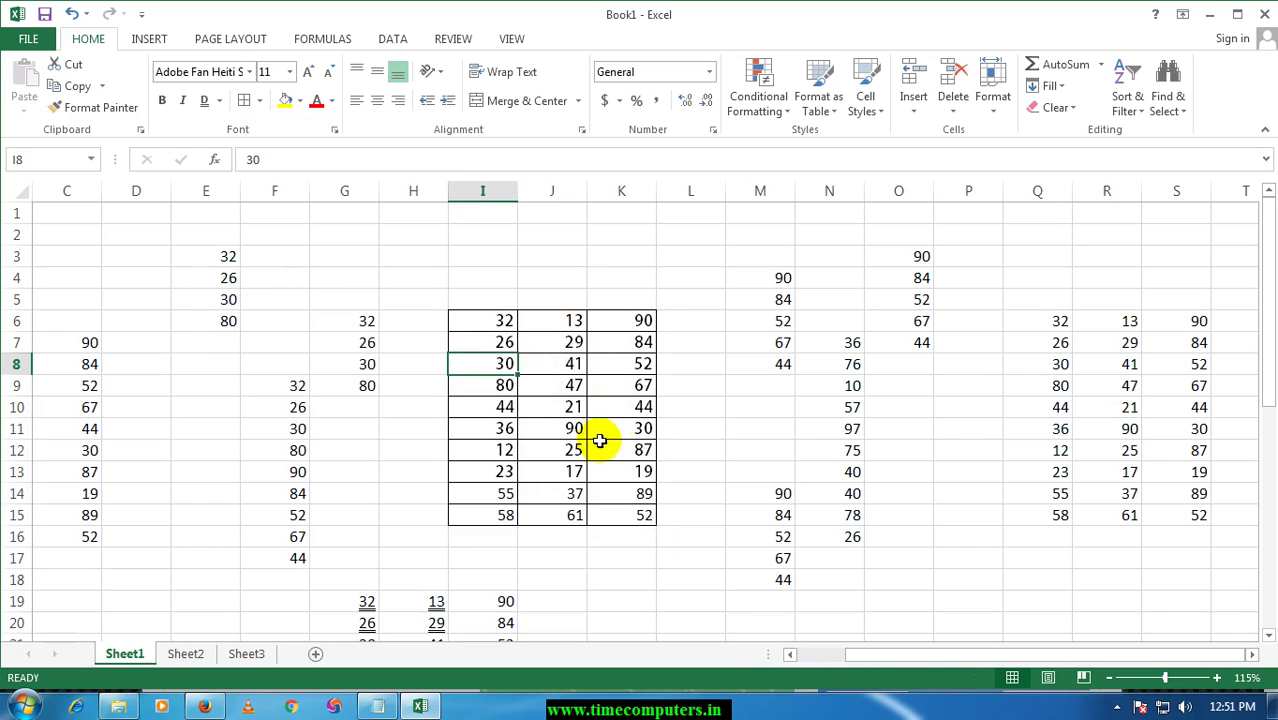
- Apply all borders to every cell of the worksheet
scroll(485, 384, "down", 2, "ctrl")
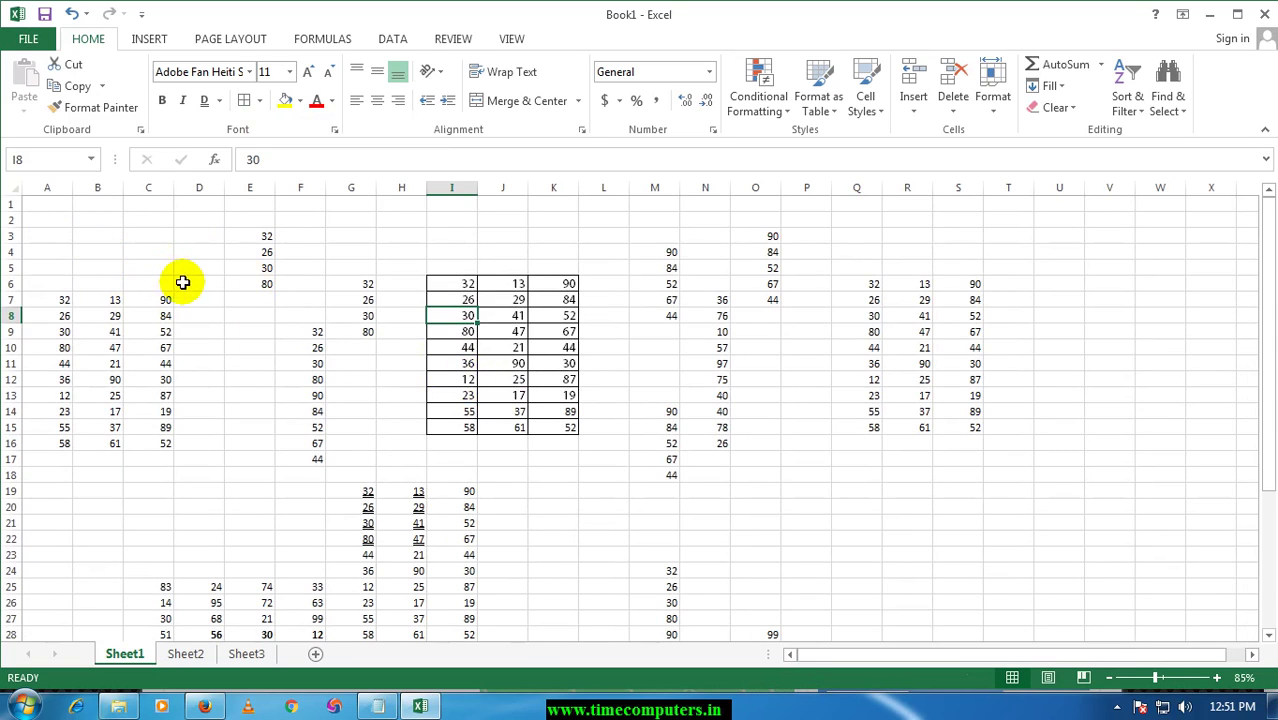
scroll(183, 283, "up", 2, "ctrl")
left_click(22, 194)
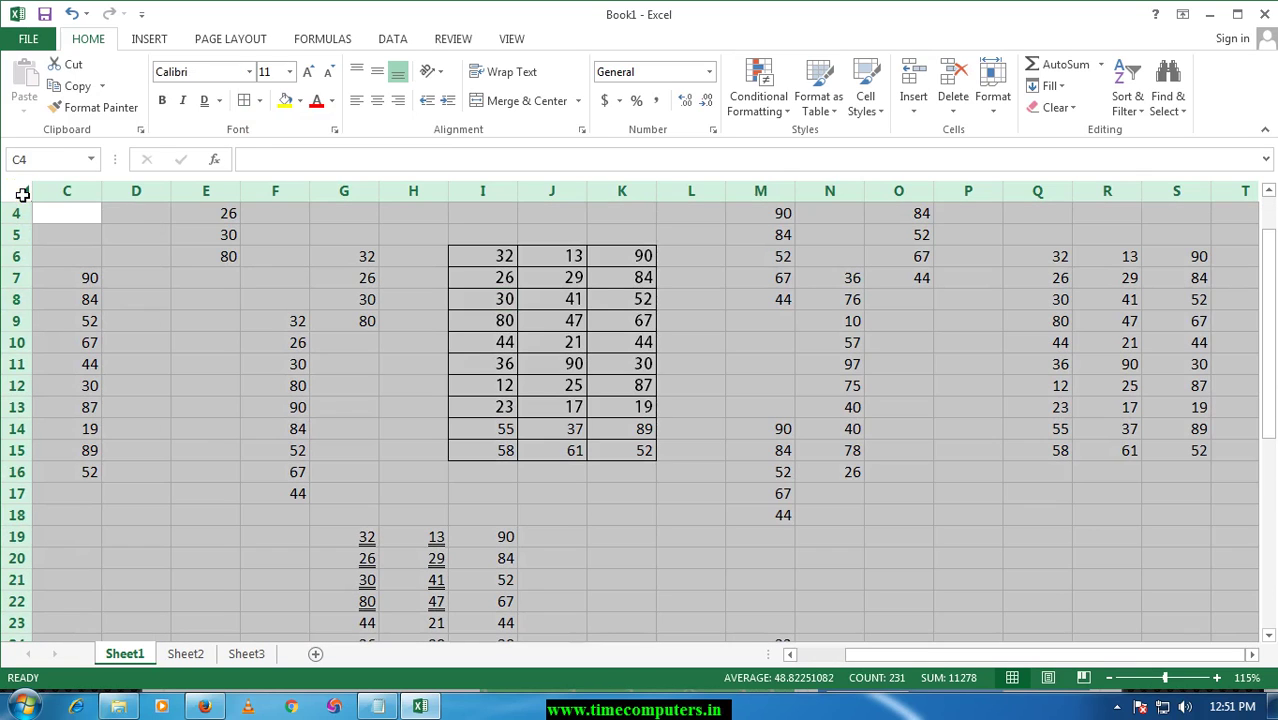
left_click(316, 322)
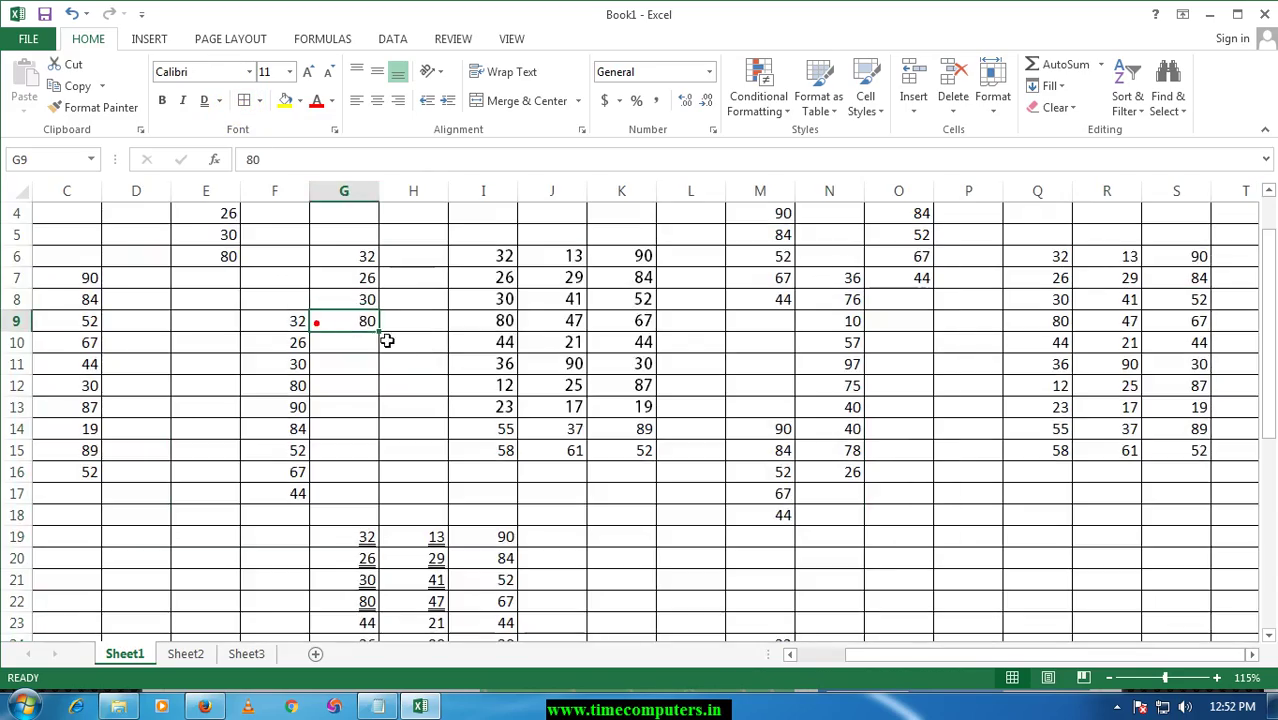
scroll(400, 350, "down", 2, "ctrl")
scroll(416, 358, "down", 1, "ctrl")
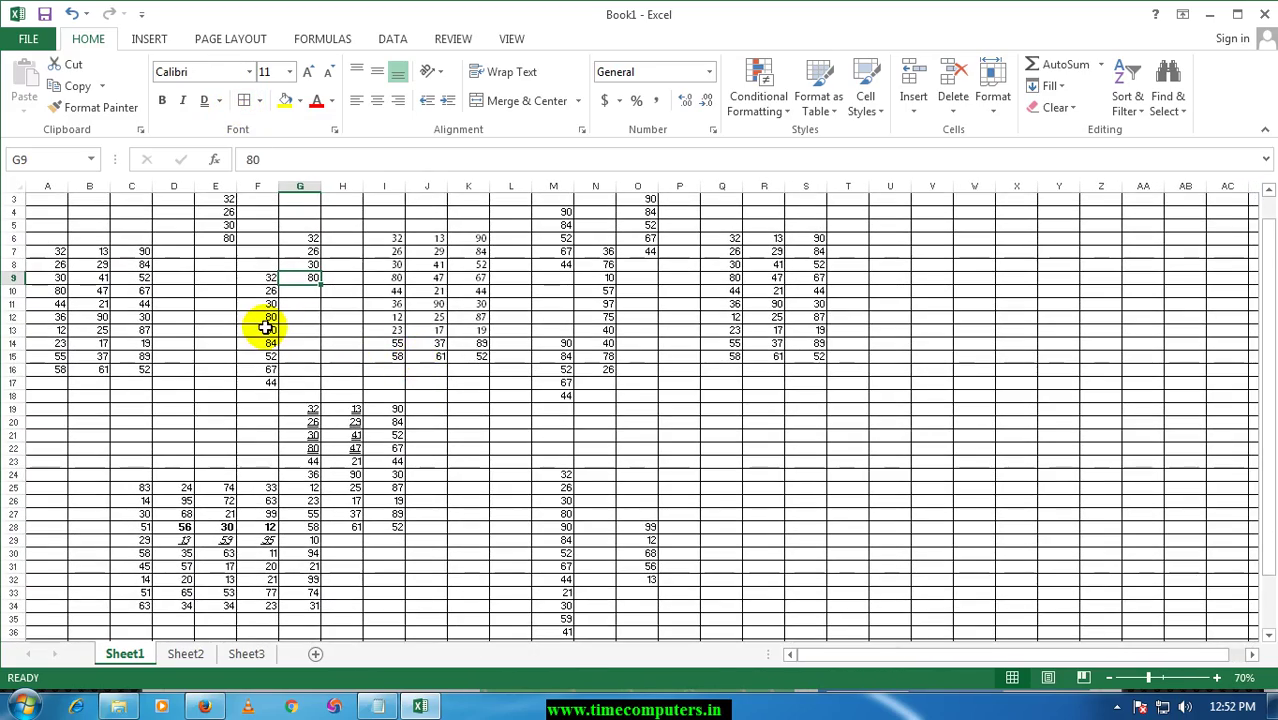
scroll(265, 322, "up", 1, "ctrl")
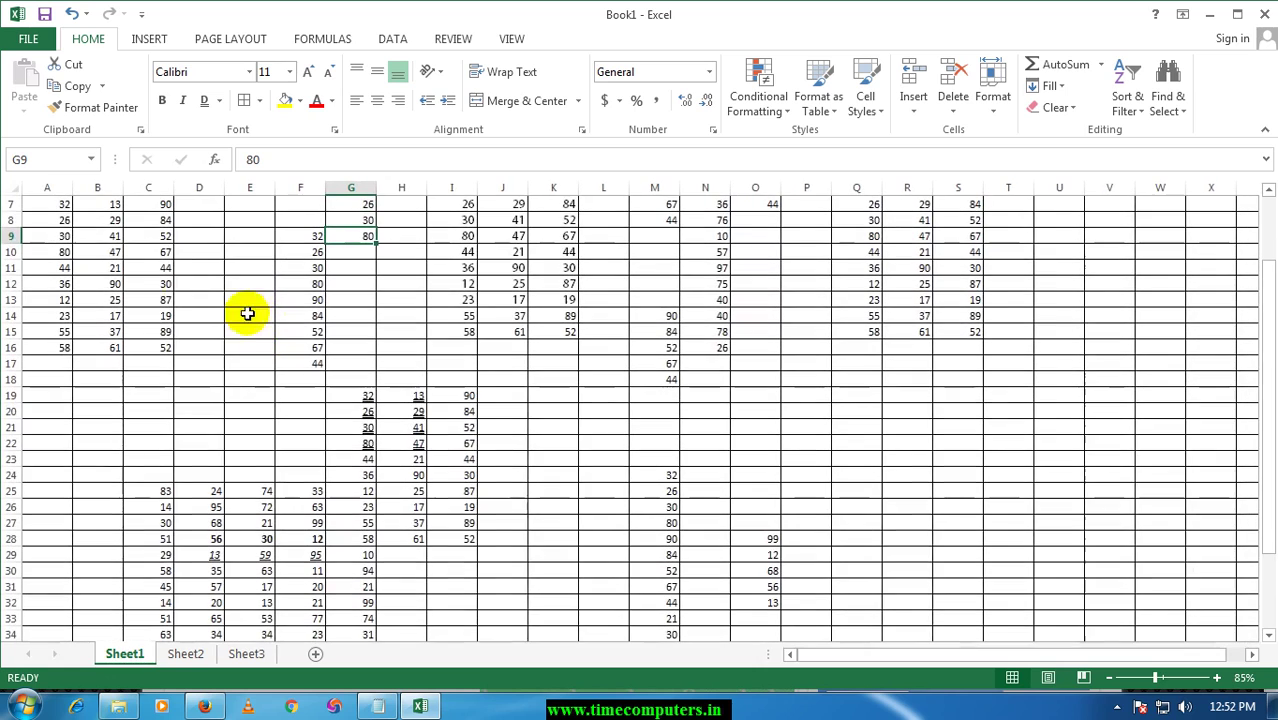
- Remove all borders from the entire worksheet
left_click(17, 192)
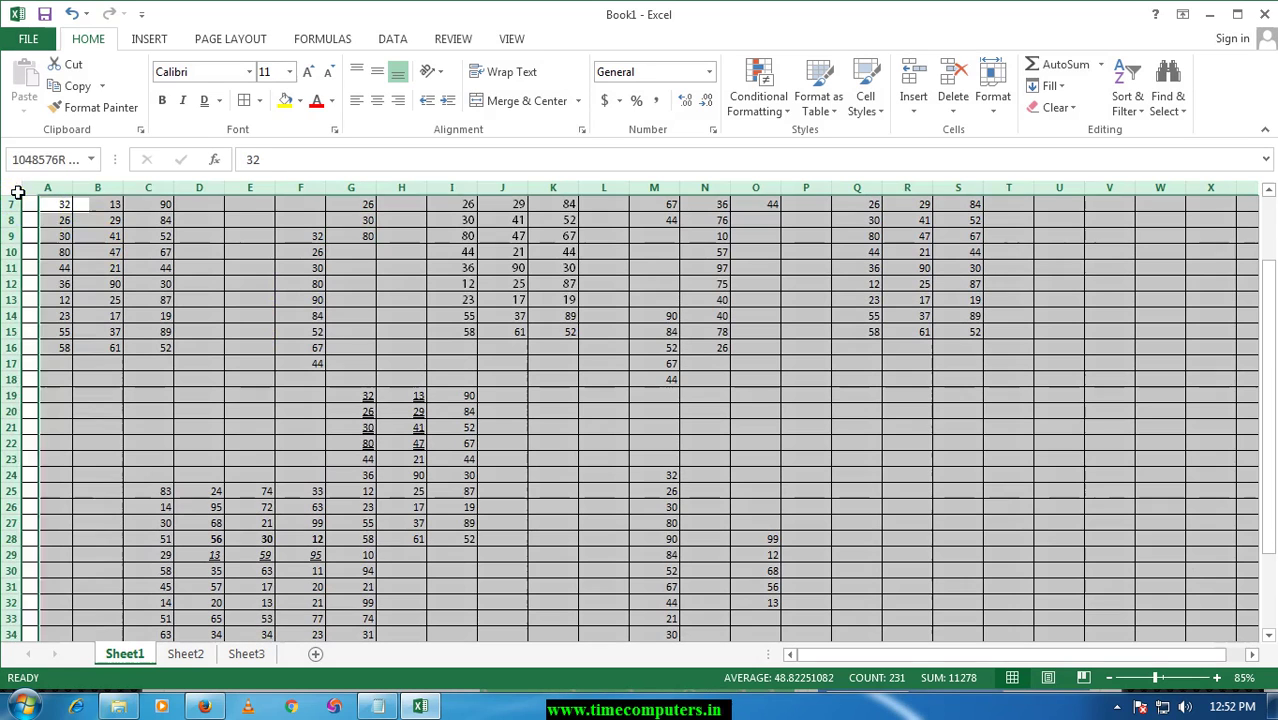
left_click(258, 102)
left_click(291, 239)
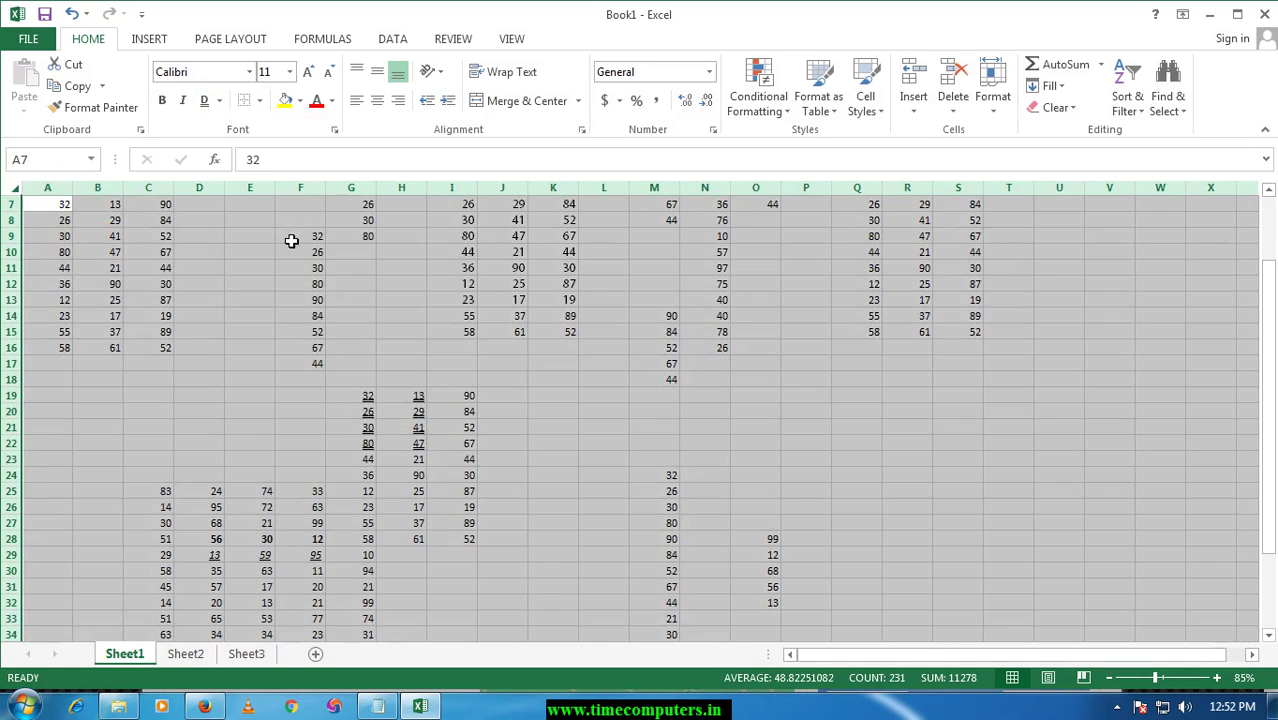
left_click(345, 363)
- Put a thick box border around I5:K15
scroll(400, 360, "up", 2)
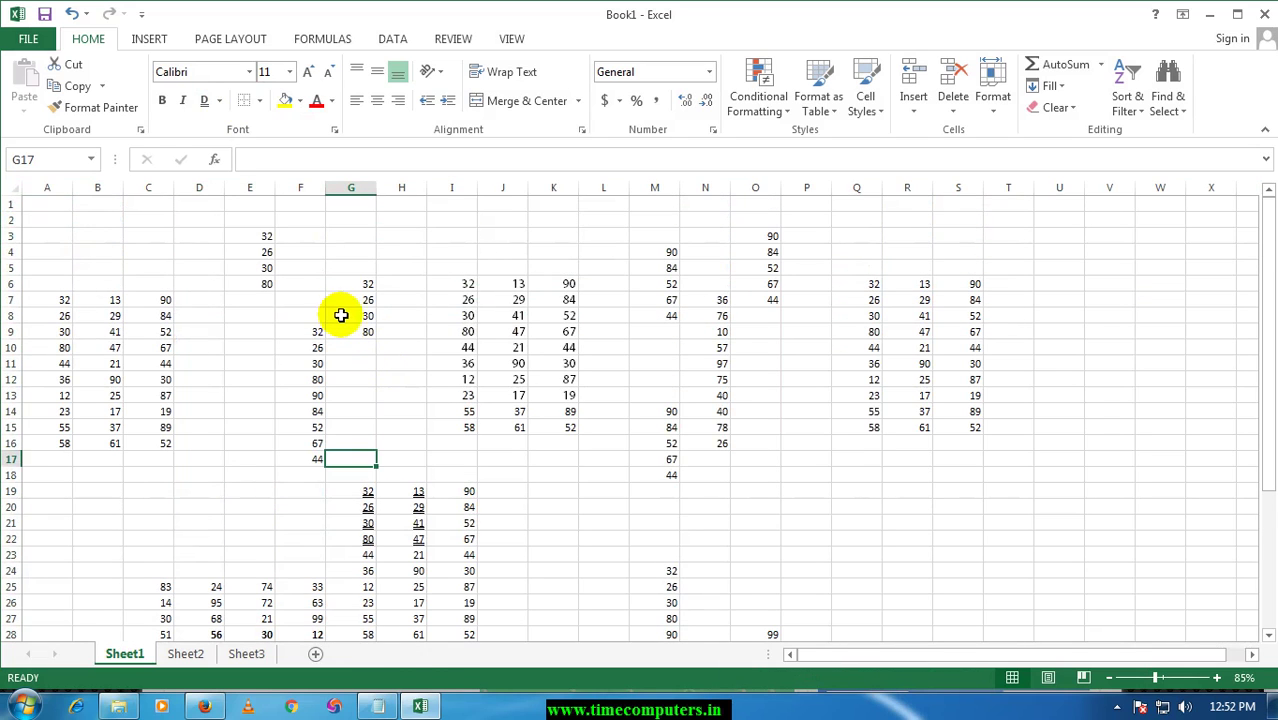
left_click(451, 270)
left_click_drag(451, 272, 562, 422)
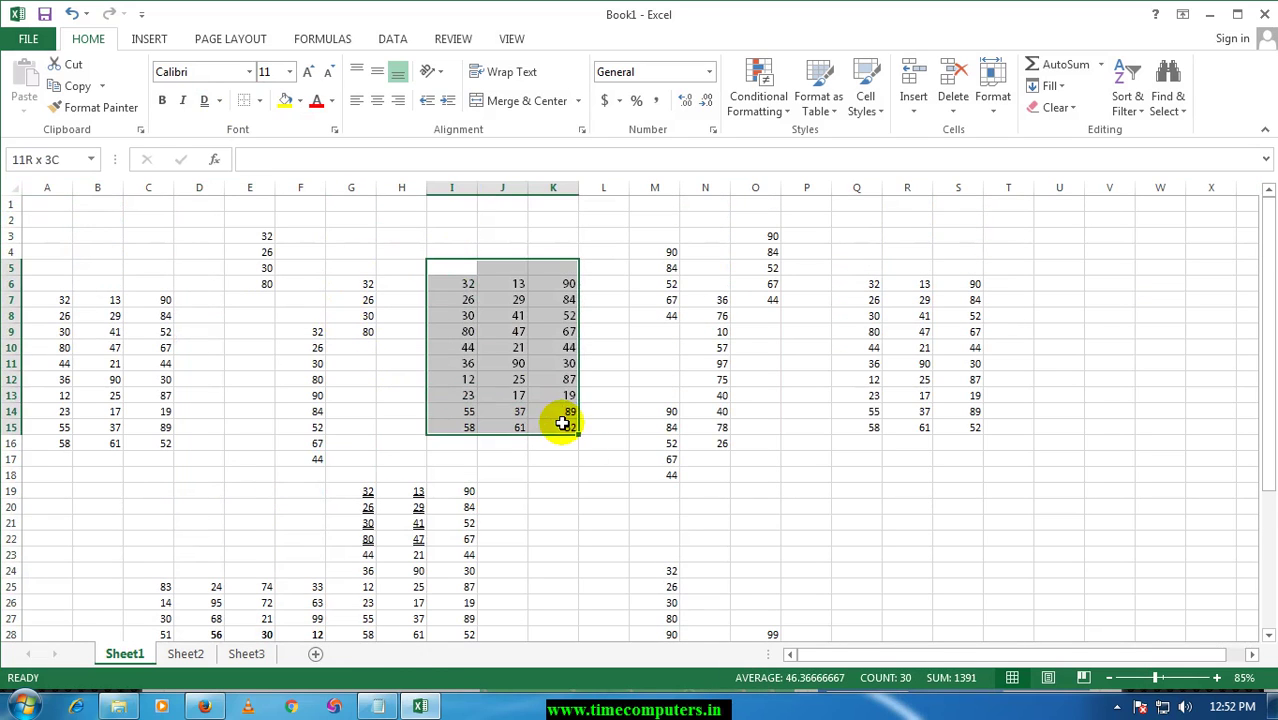
left_click(258, 104)
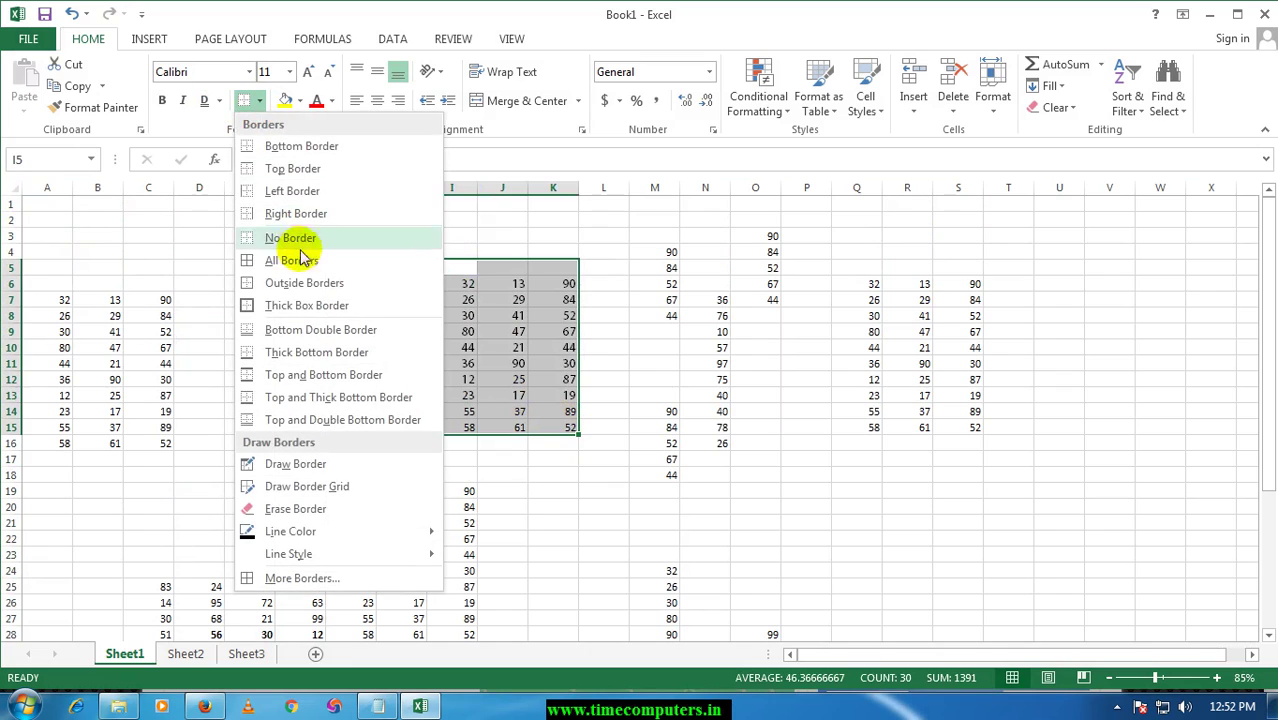
left_click(300, 301)
left_click(459, 333)
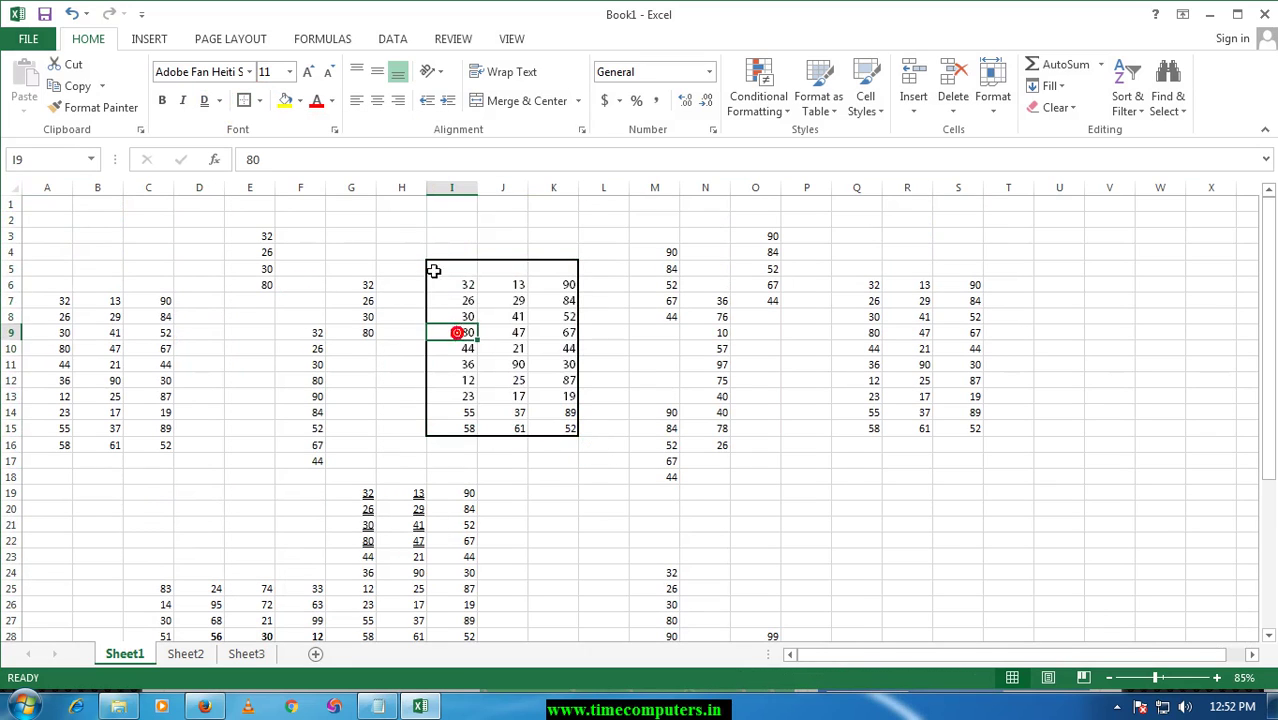
left_click(507, 332)
- Draw thin black borders by hand around C9:D15 and around C12:E12 with the Draw Border tool
left_click_drag(442, 283, 514, 380)
left_click(258, 101)
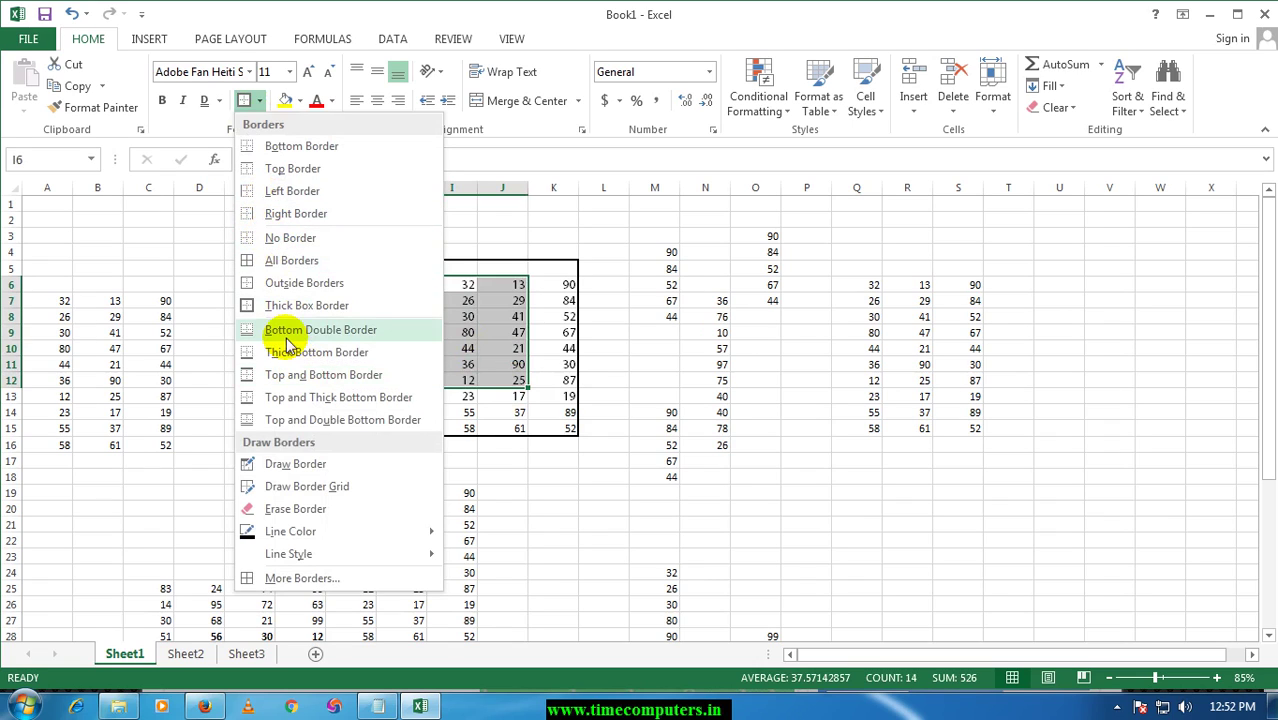
left_click(300, 465)
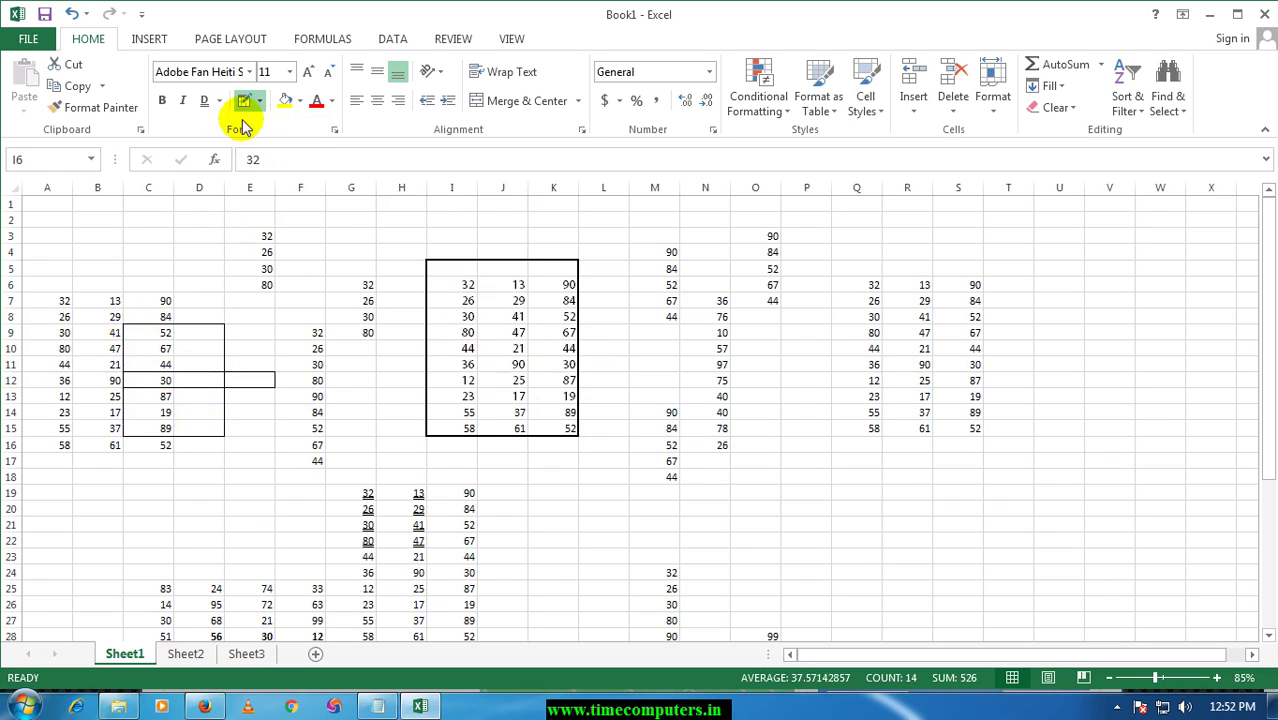
- Set the border line color to red and draw a border around J8:J12
left_click(259, 102)
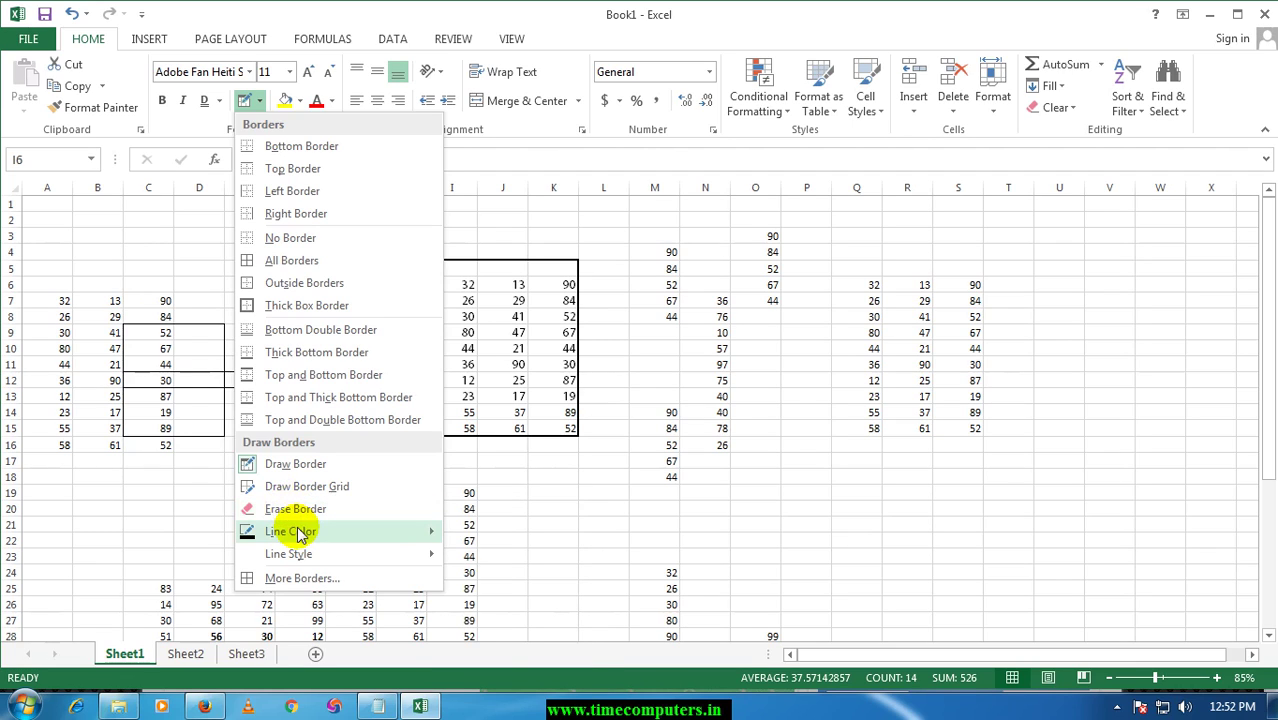
mouse_move(298, 533)
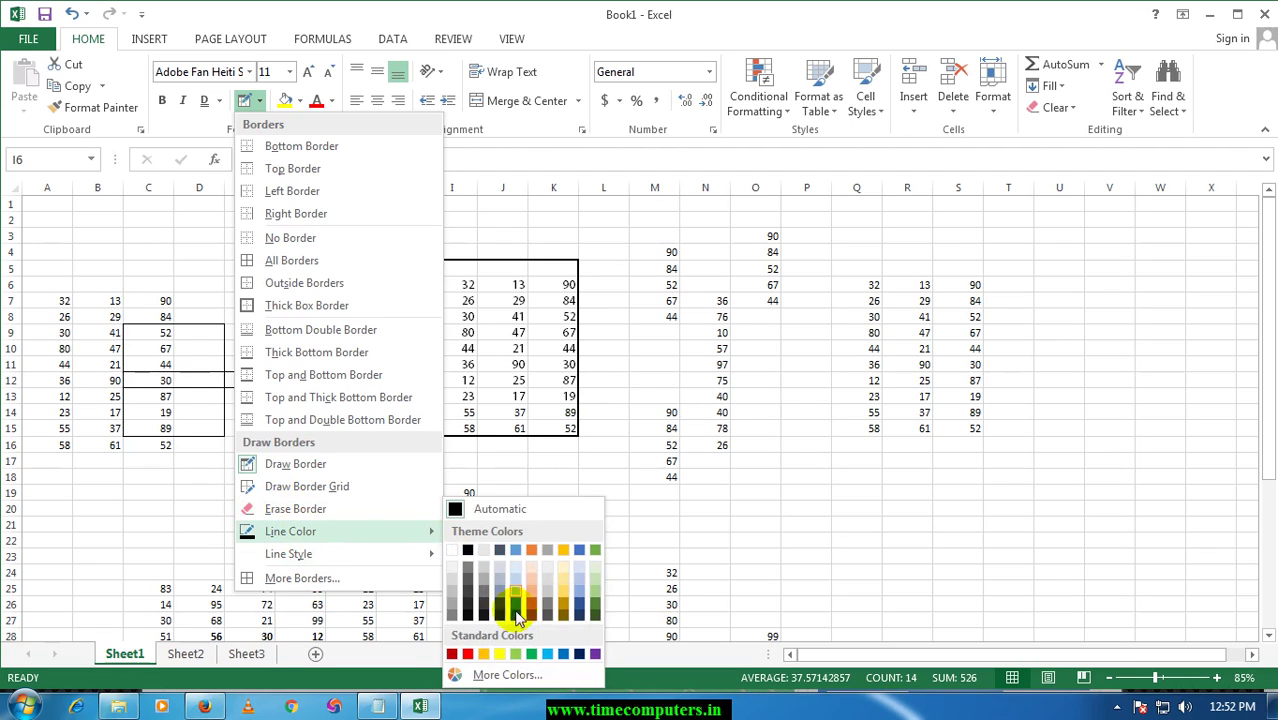
left_click(468, 655)
left_click_drag(487, 318, 500, 373)
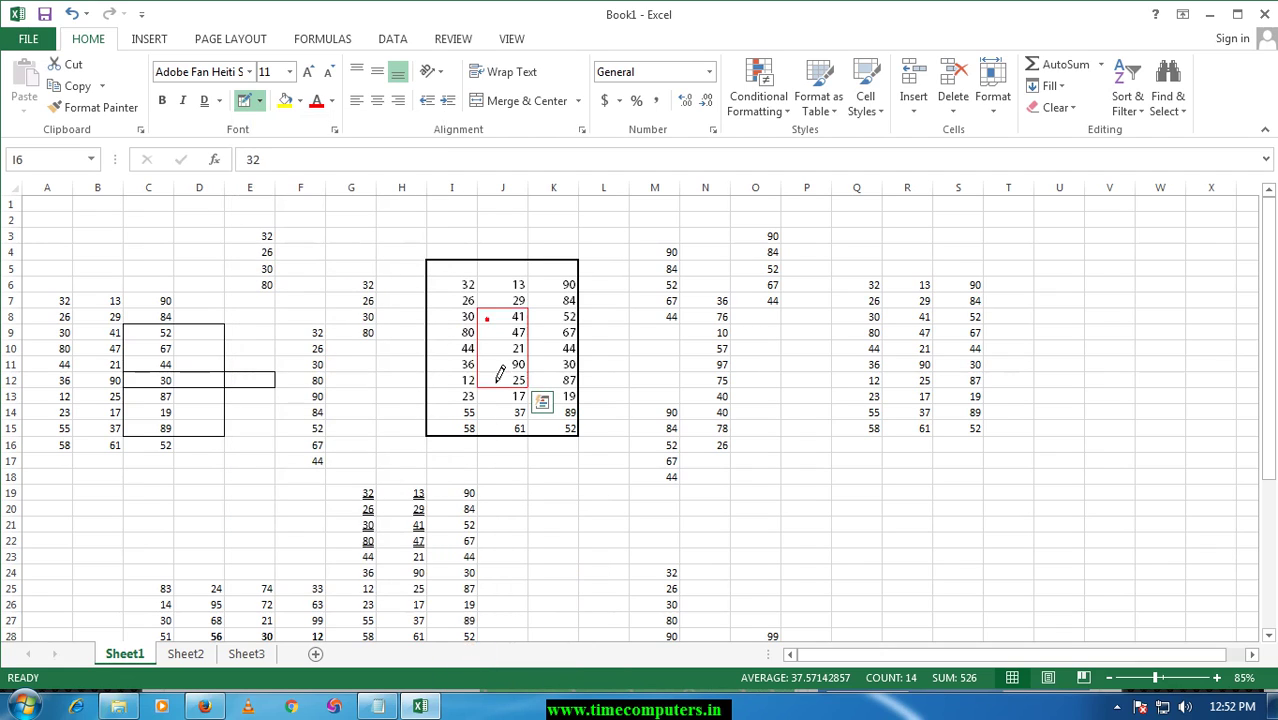
- Set the border line style to a double line, draw a border around M7:O15 and leave border drawing
left_click(258, 100)
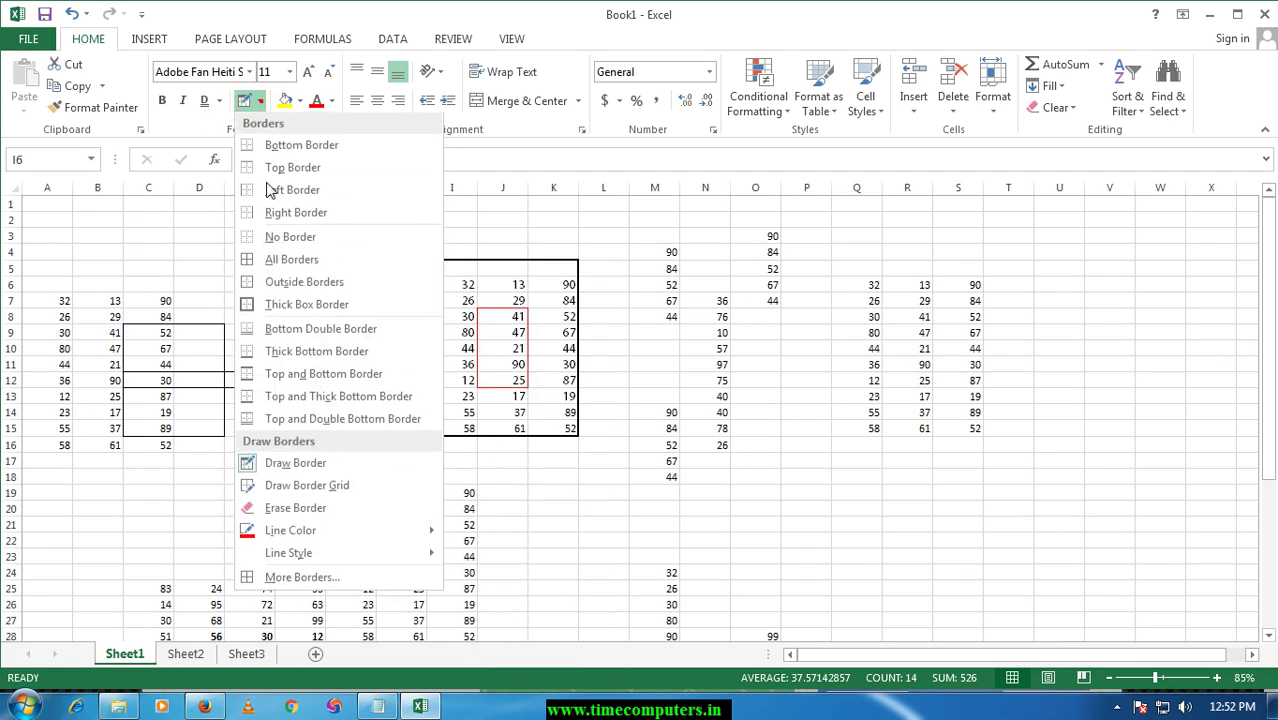
mouse_move(290, 554)
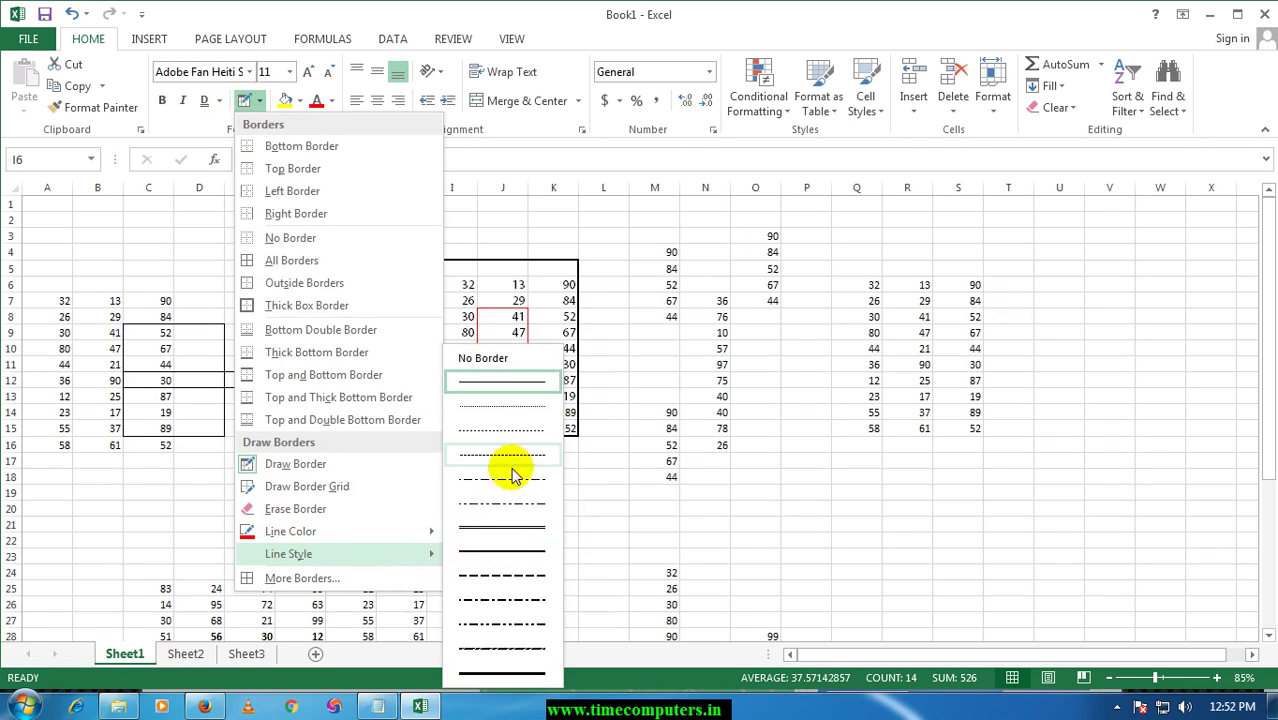
left_click(500, 548)
left_click_drag(713, 405, 744, 424)
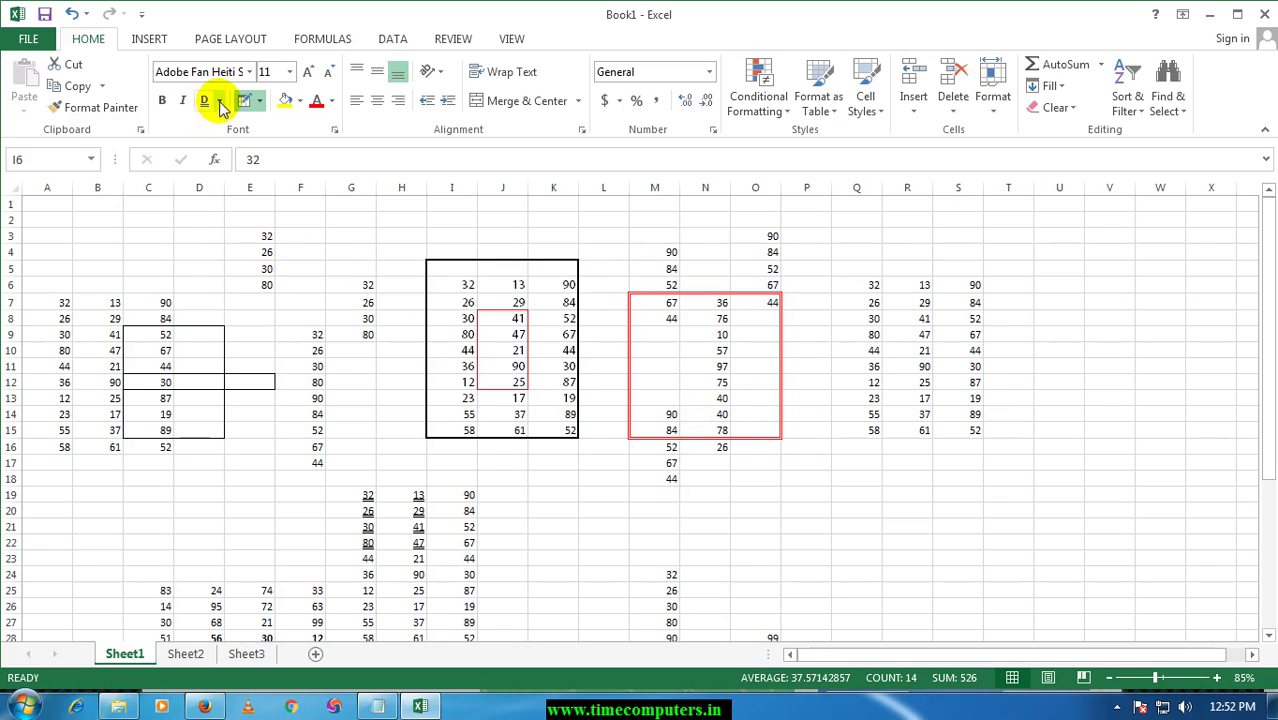
key("Escape")
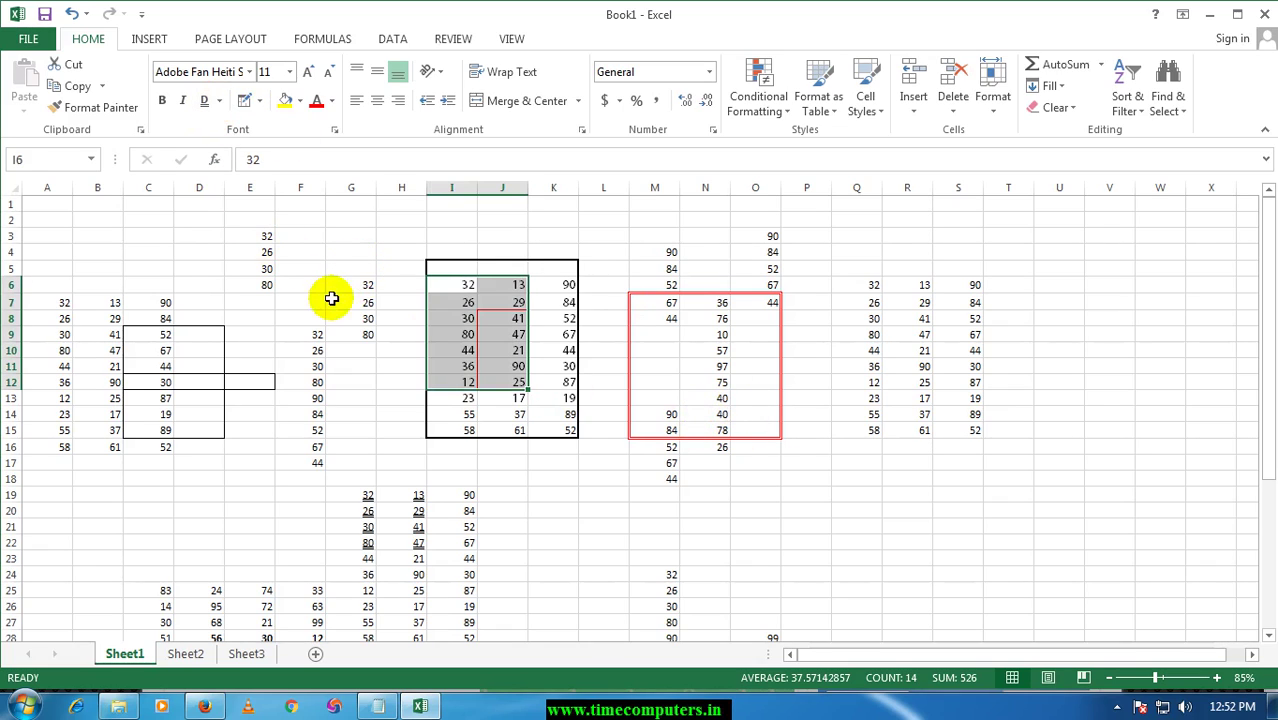
left_click(331, 298)
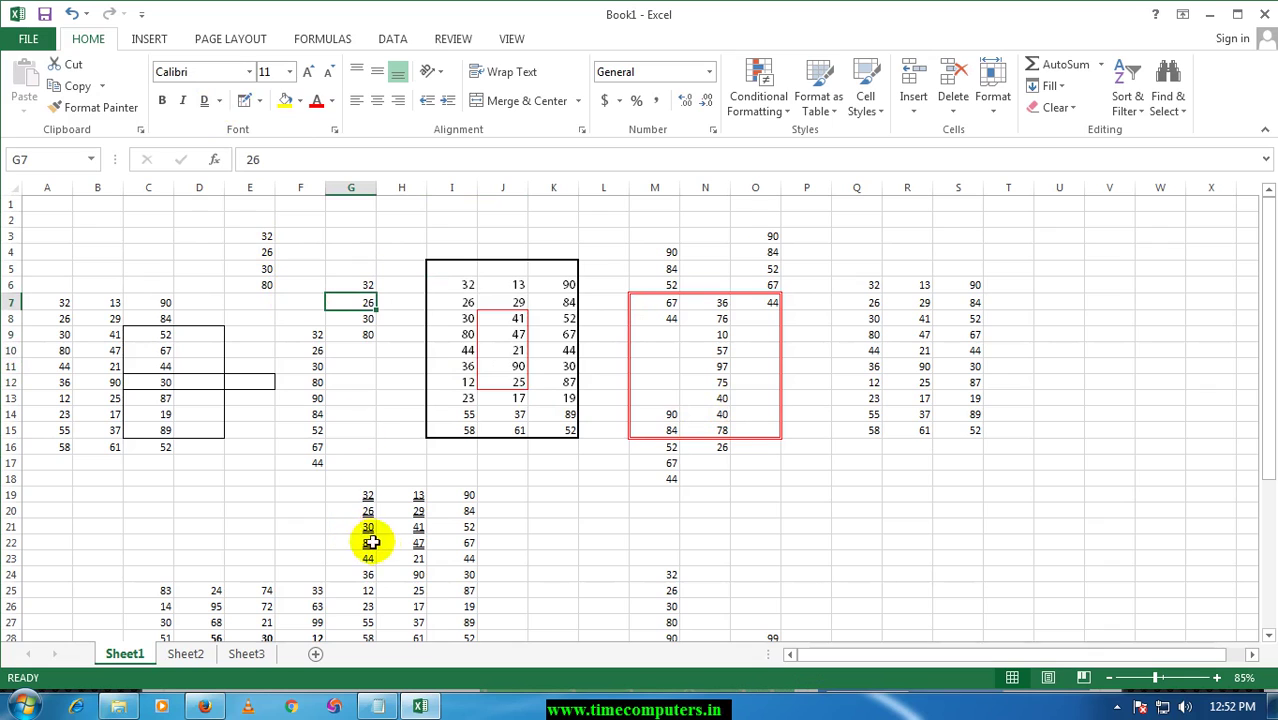
- Fill cells F10:F14 with yellow
scroll(371, 542, "up", 2)
left_click_drag(298, 345, 298, 432)
left_click(297, 101)
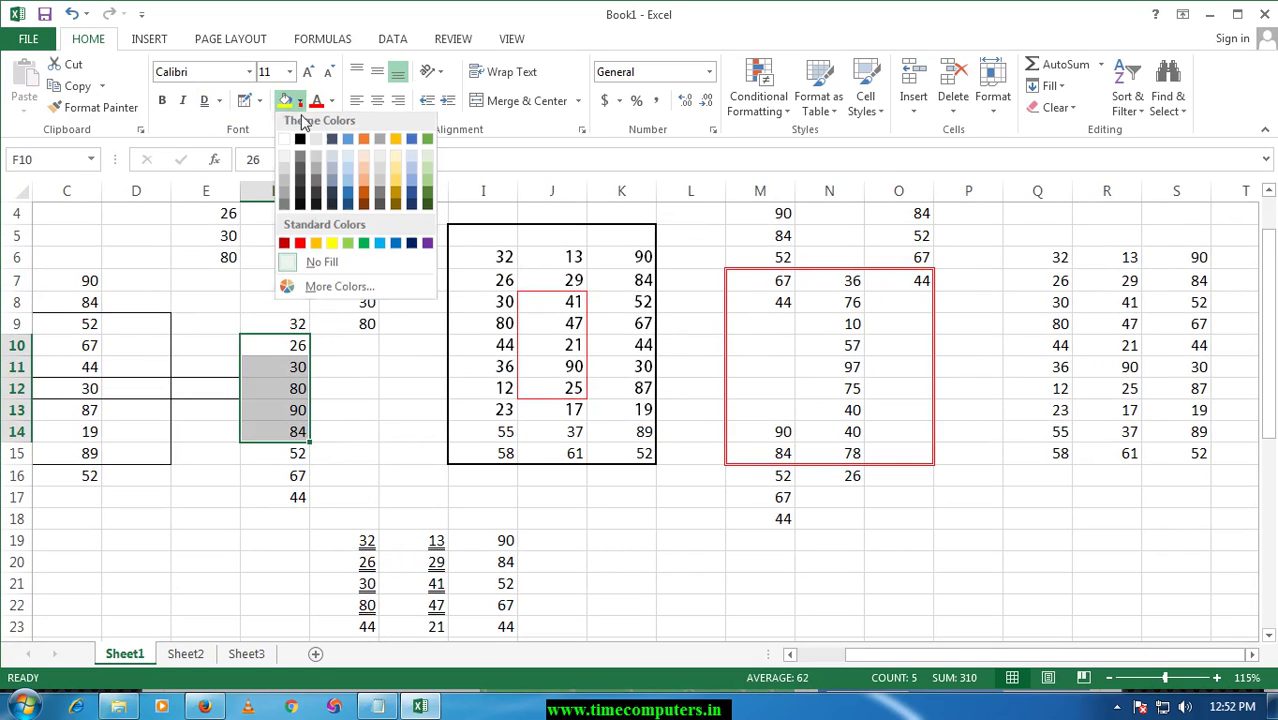
left_click(331, 247)
- Fill cells H19:H21 with light blue from the standard colors
left_click(436, 541)
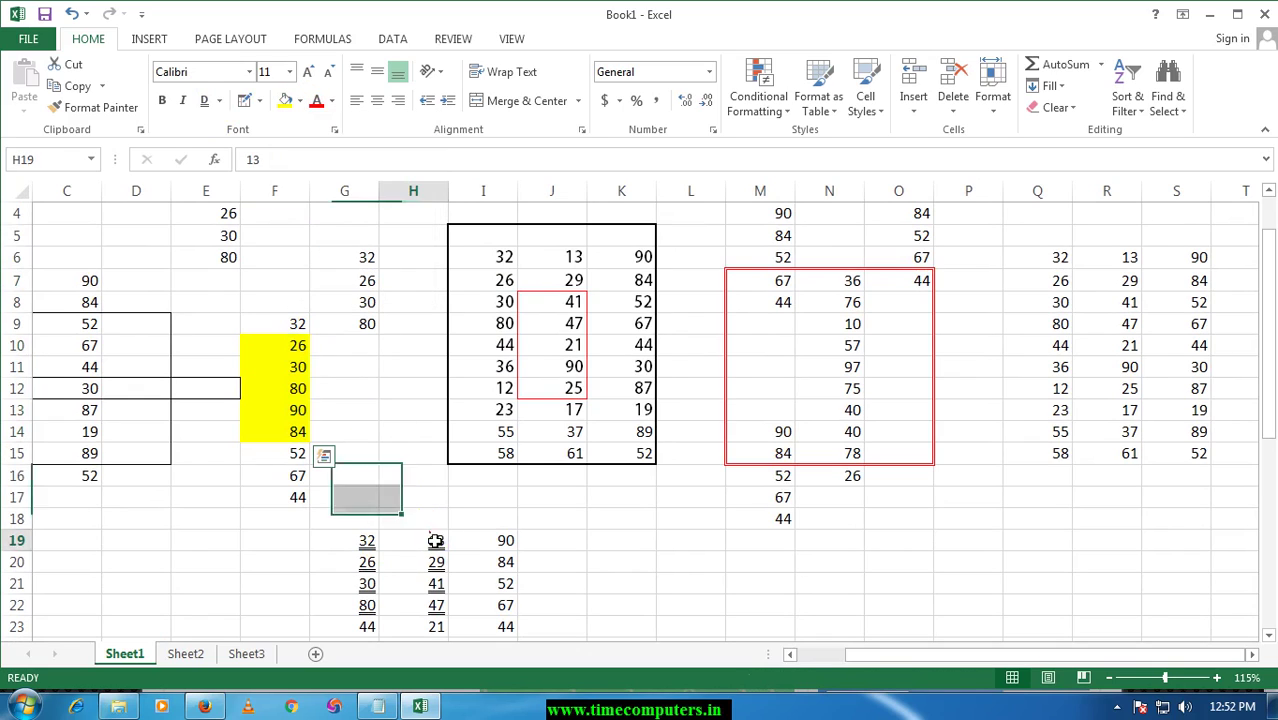
left_click_drag(436, 541, 436, 584)
left_click(300, 102)
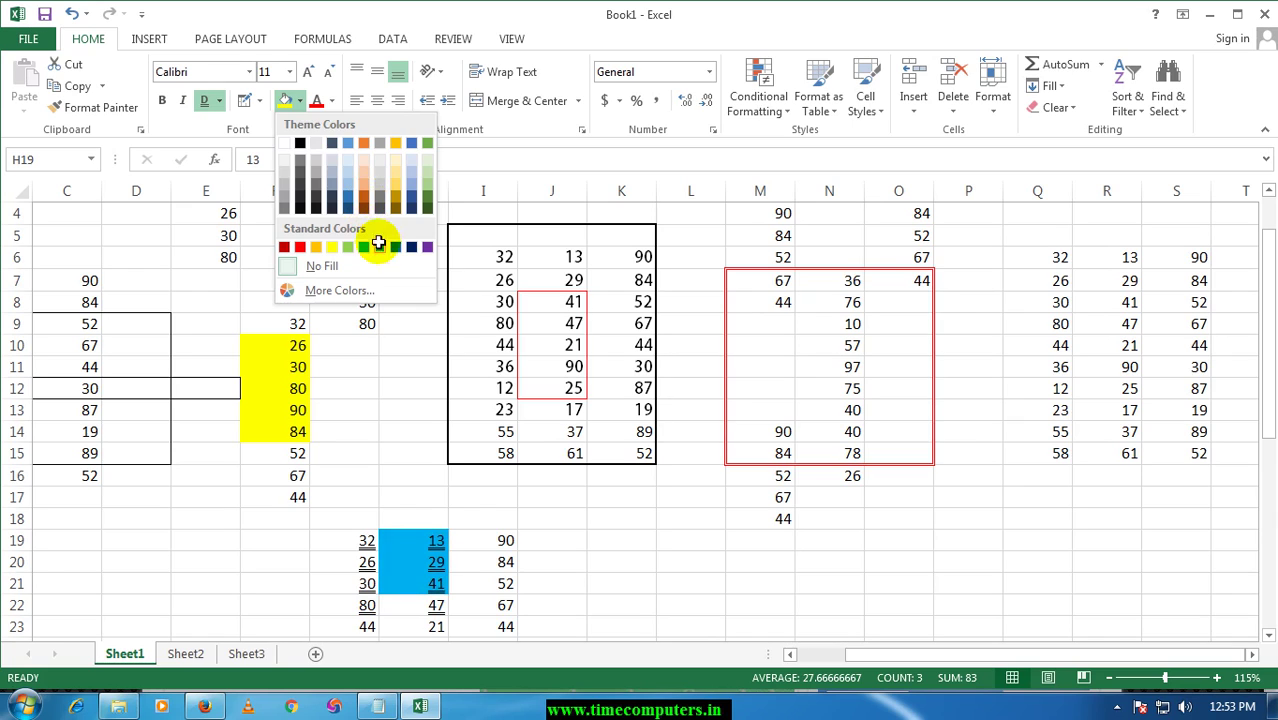
left_click(379, 244)
left_click(376, 241)
left_click(373, 262)
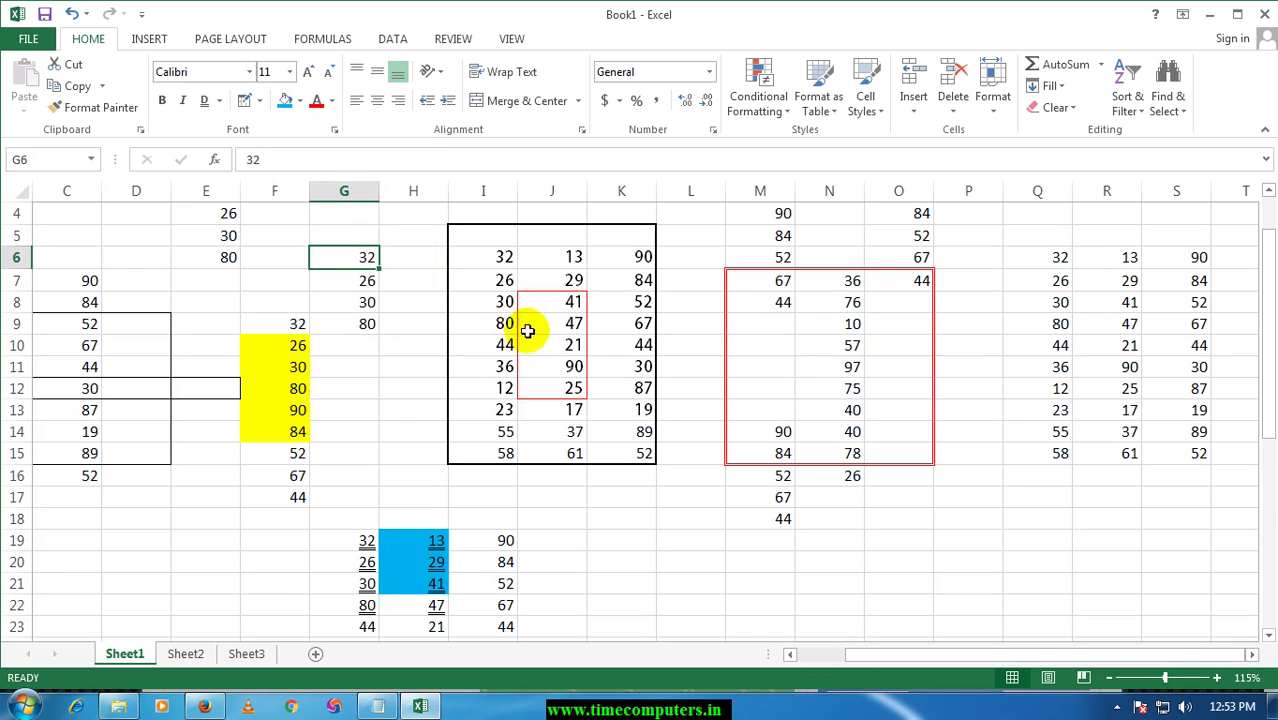
- Change the font color of cells Q7:R13 to standard red
left_click_drag(1014, 290, 1075, 411)
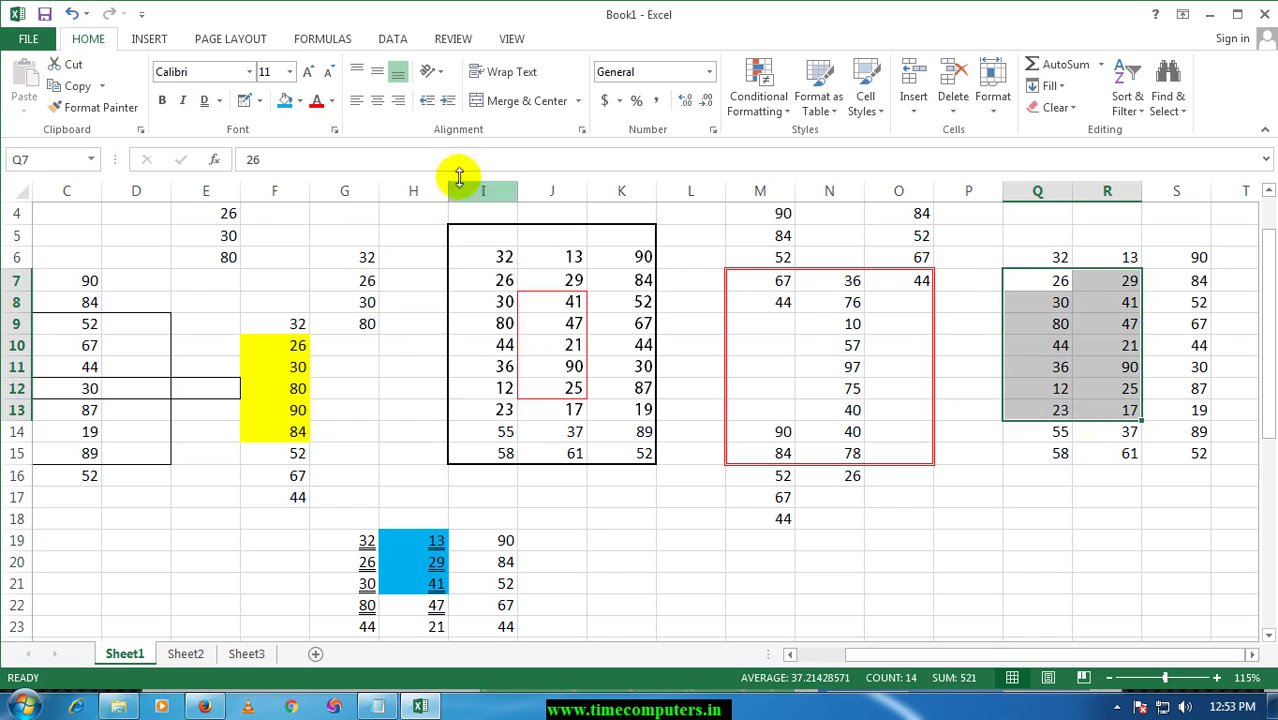
left_click(332, 101)
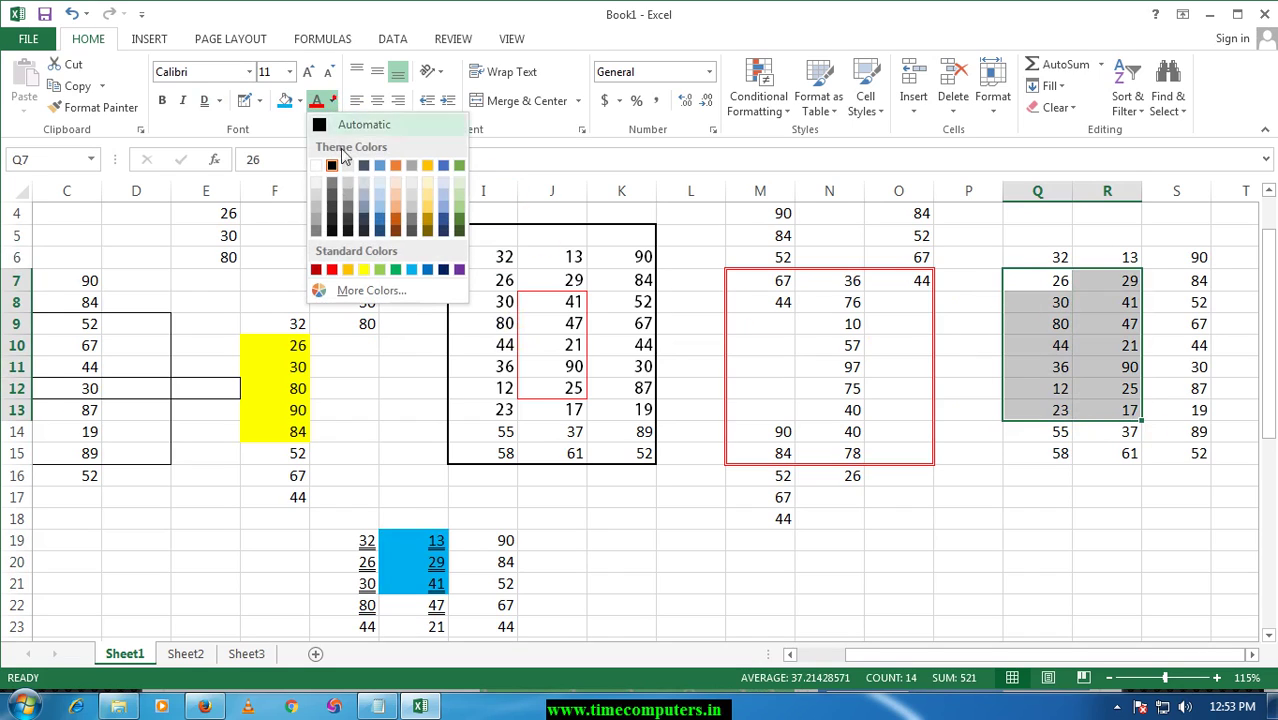
left_click(333, 270)
left_click(333, 280)
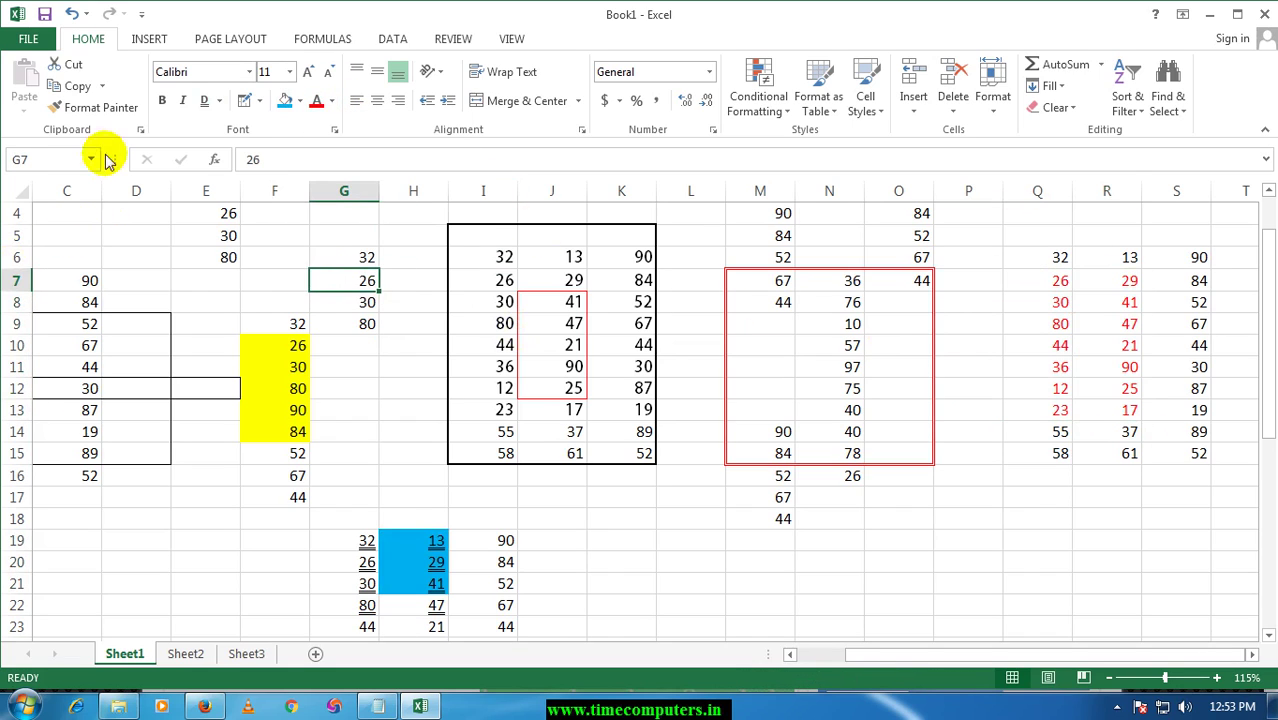
- Set the font of cells D26:F28 to Adobe Gothic Std B
scroll(323, 307, "down", 2)
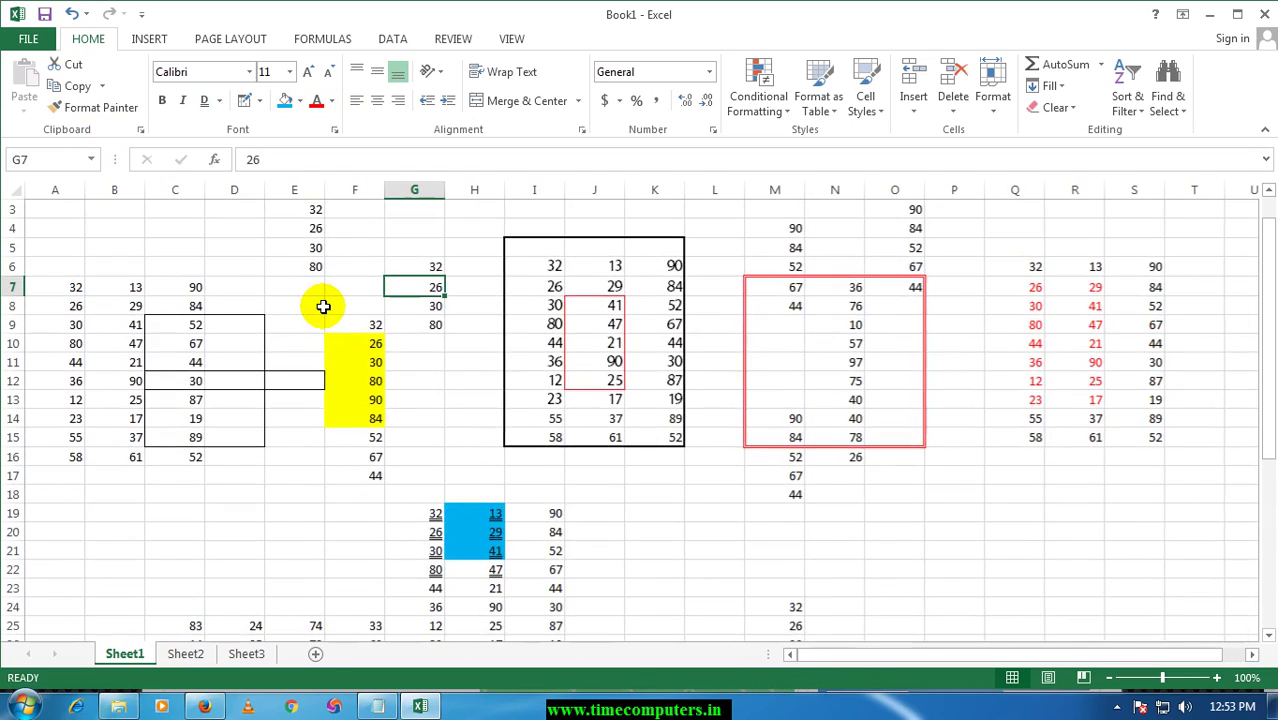
scroll(307, 553, "down", 1)
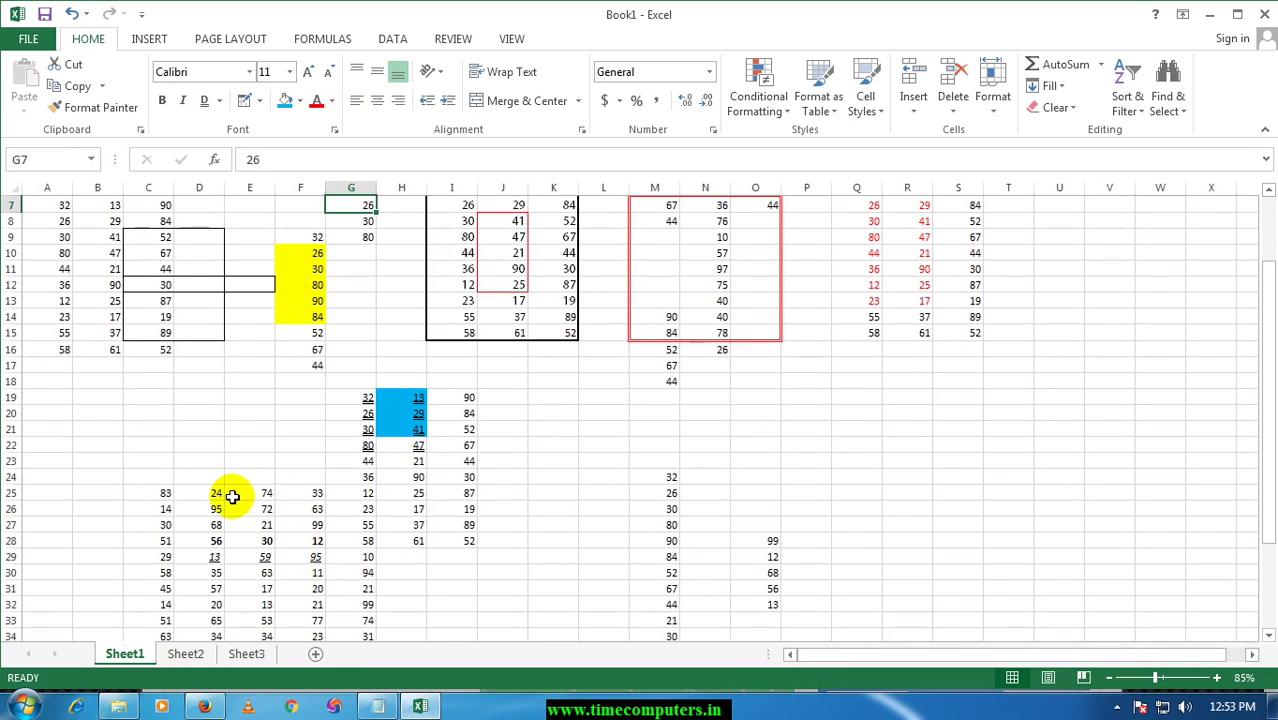
scroll(215, 465, "down", 1)
left_click_drag(194, 459, 285, 487)
scroll(391, 449, "up", 3)
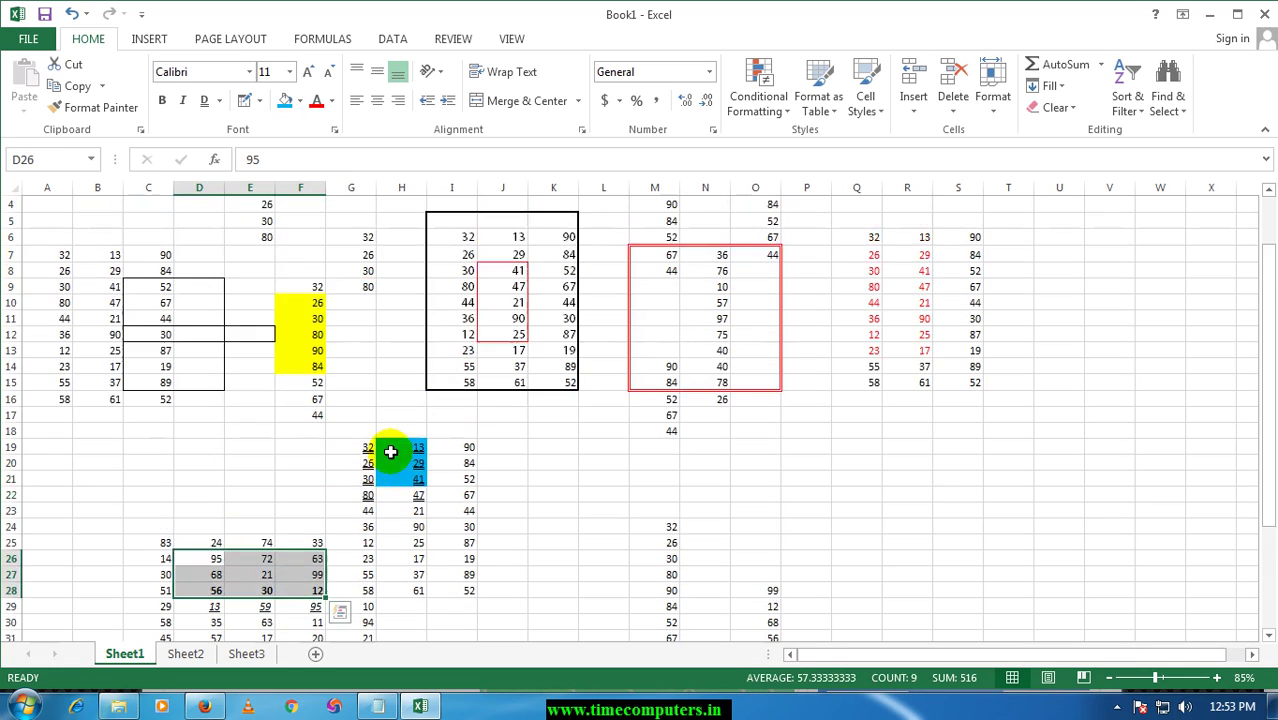
left_click(249, 72)
left_click(214, 366)
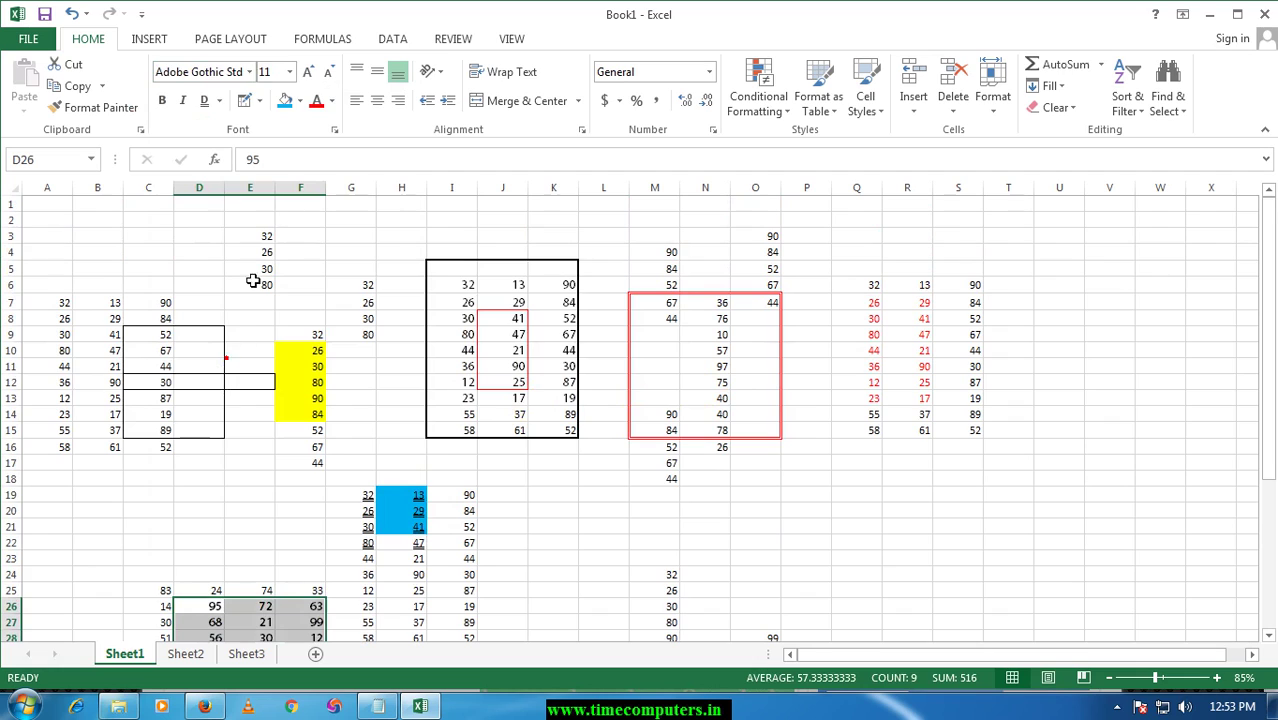
- Set cells D26:F28 to font size 16, bold, with red font color
left_click(290, 72)
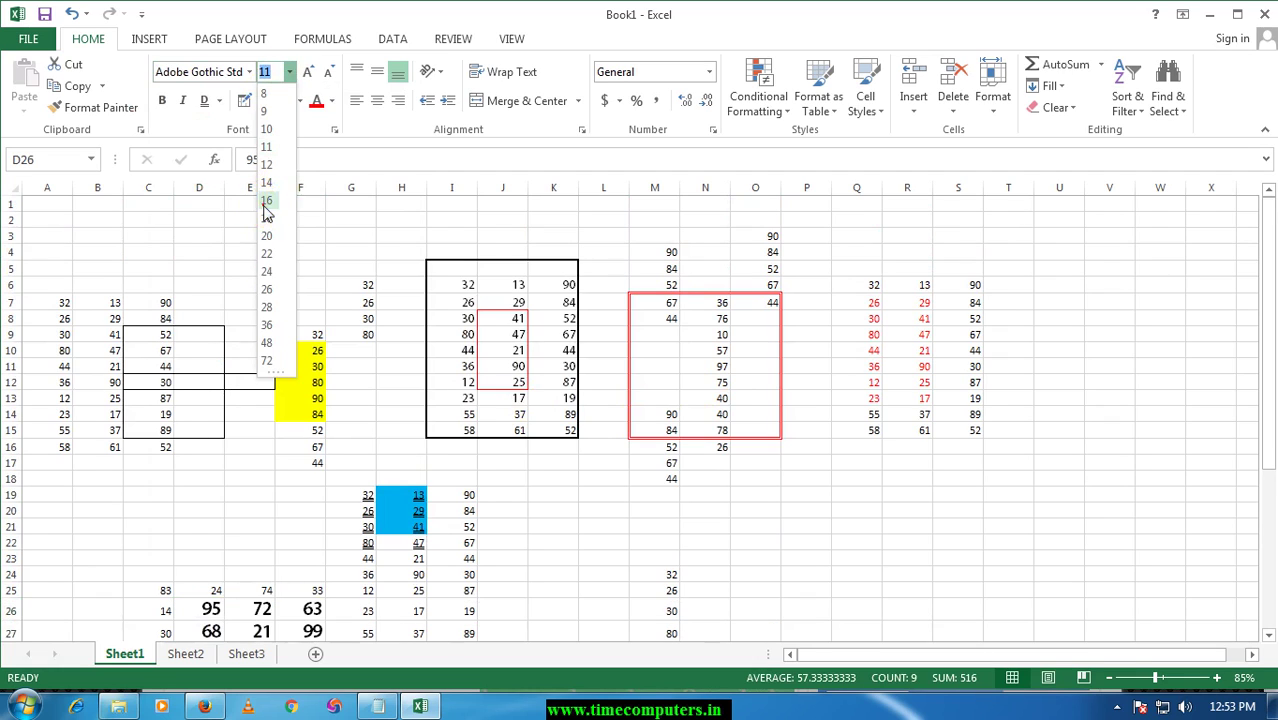
left_click(263, 205)
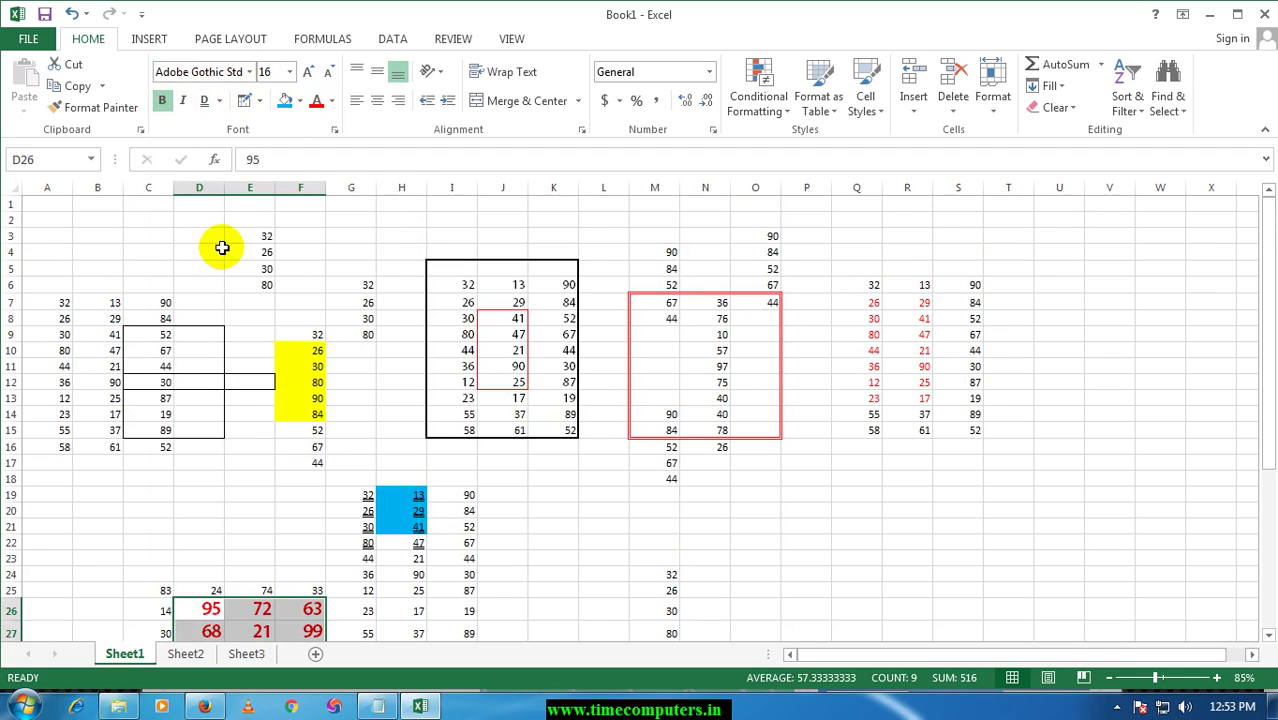
left_click(497, 462)
scroll(494, 470, "down", 3)
left_click(245, 487)
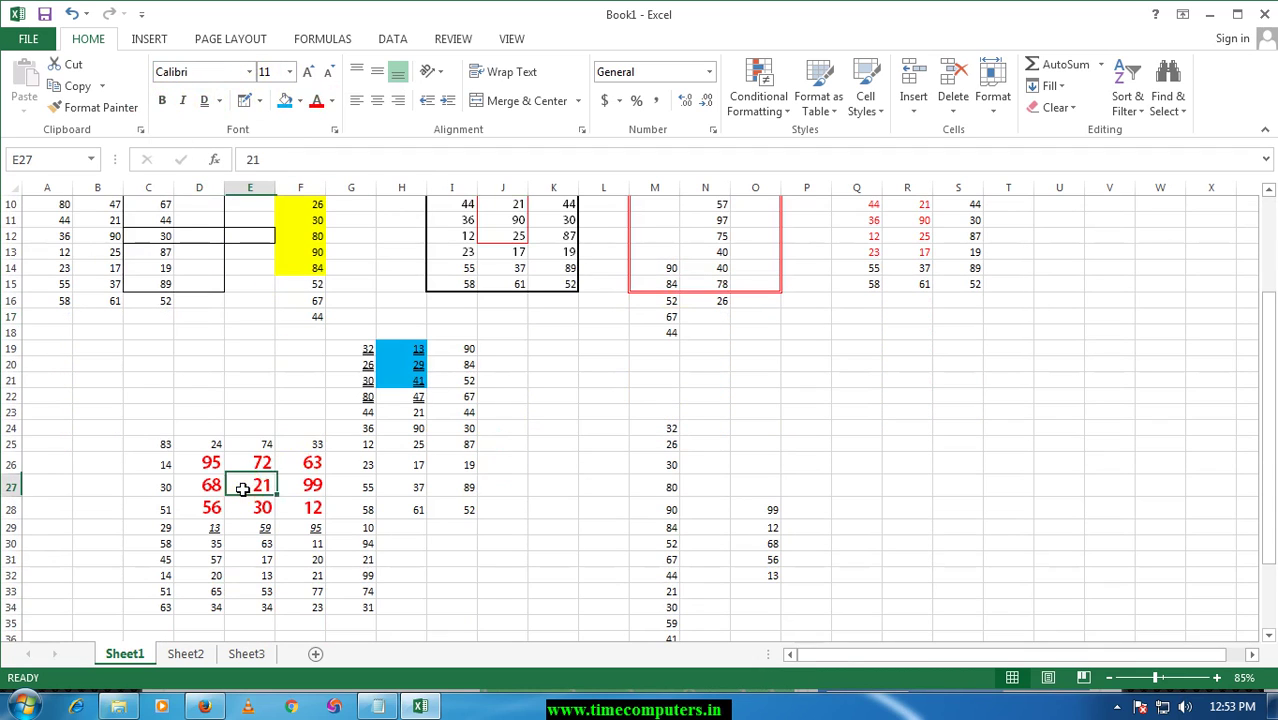
scroll(950, 371, "up", 2)
scroll(757, 477, "down", 2)
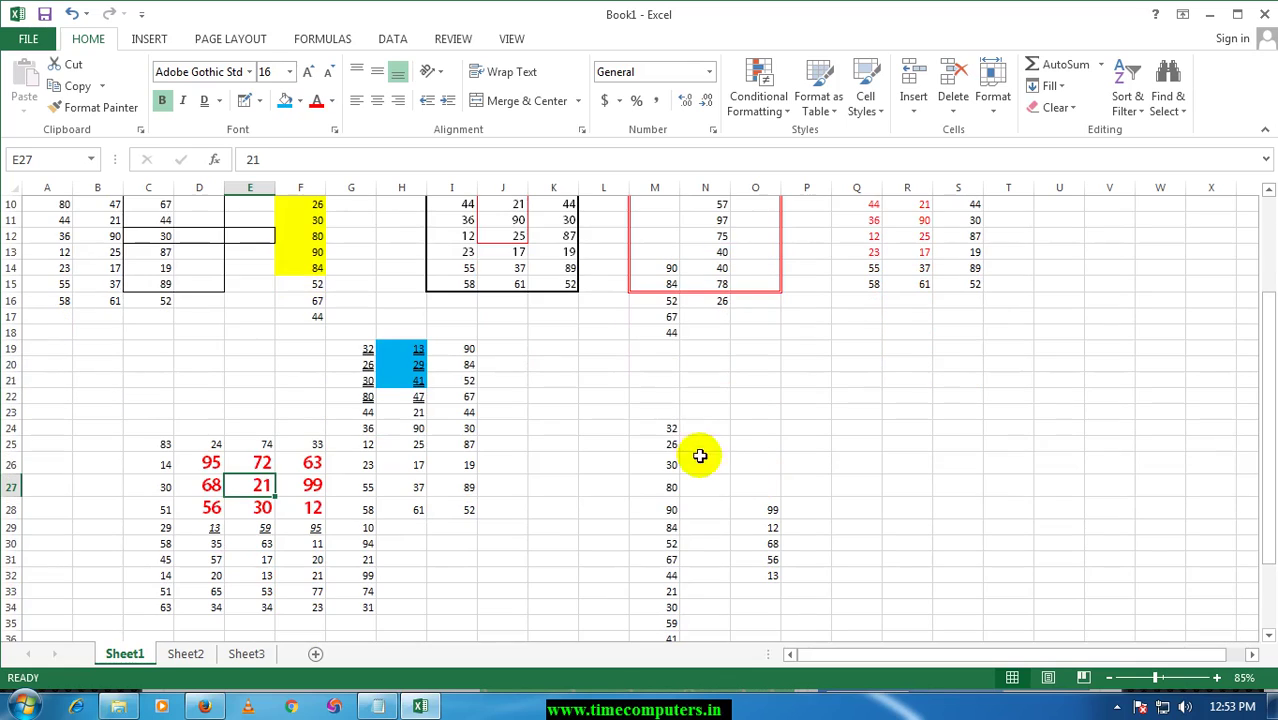
left_click_drag(654, 421, 673, 623)
left_click(642, 546)
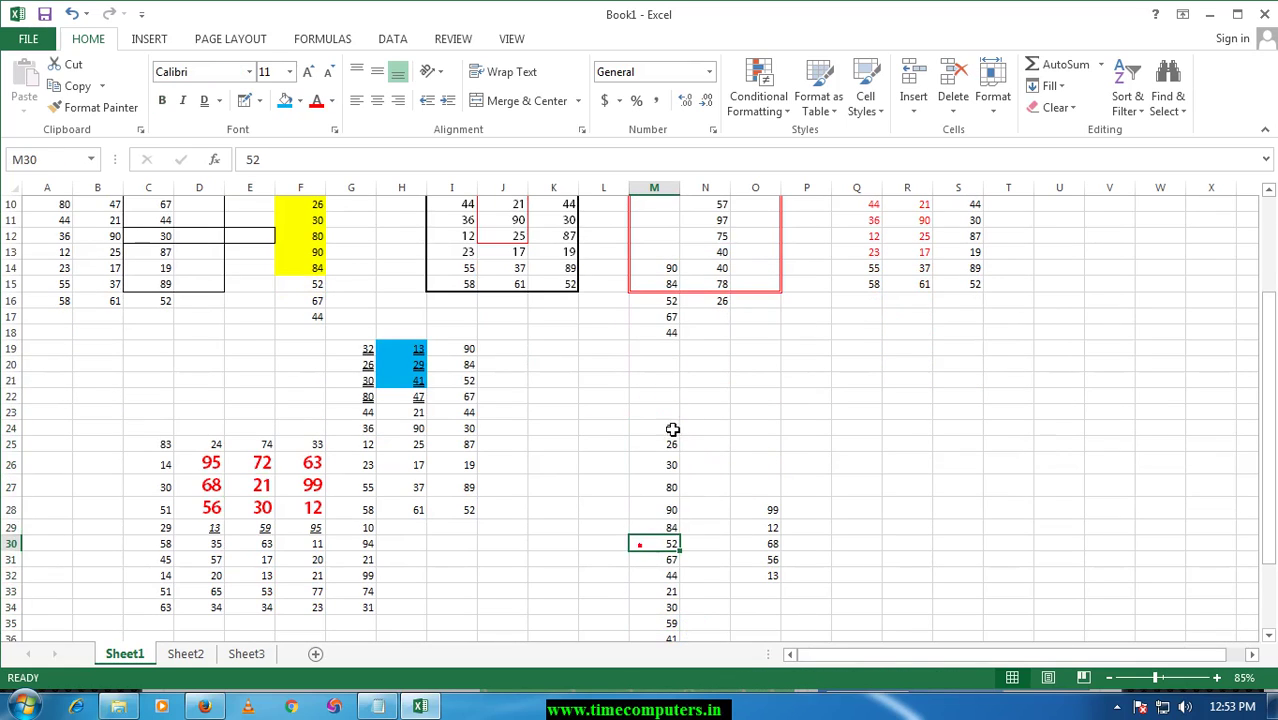
left_click_drag(673, 430, 690, 563)
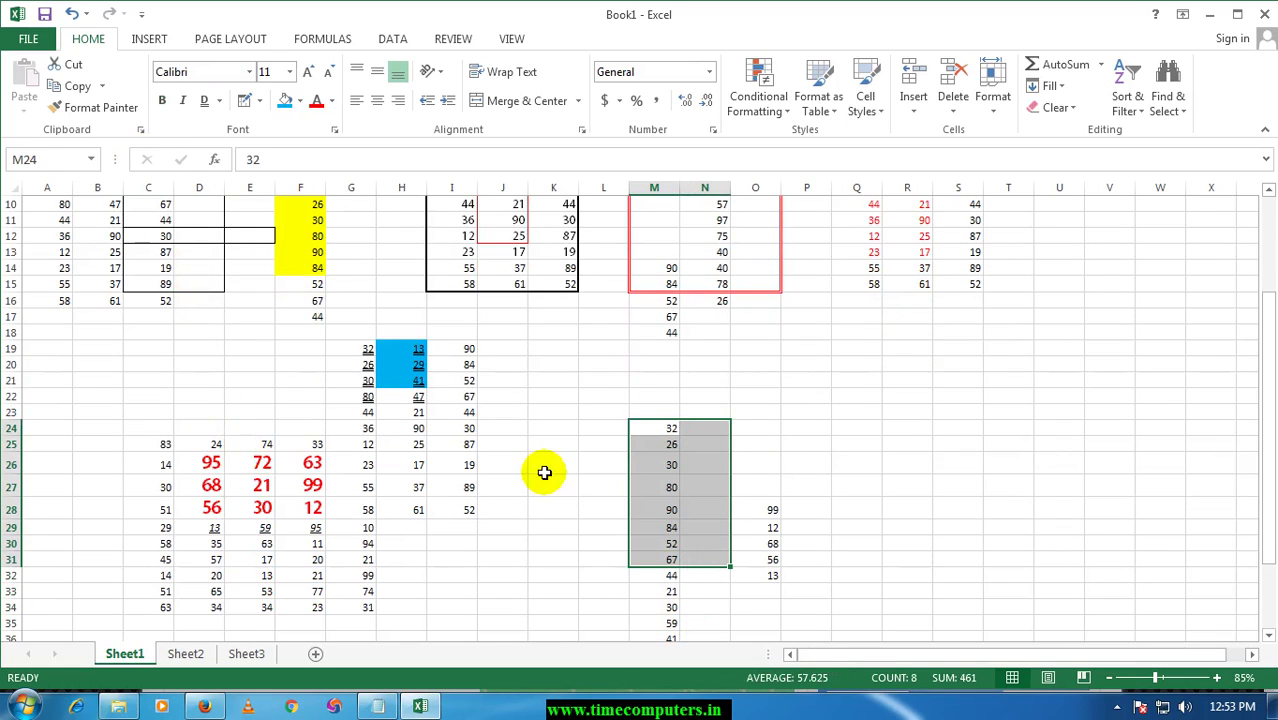
left_click(603, 480)
left_click(283, 464)
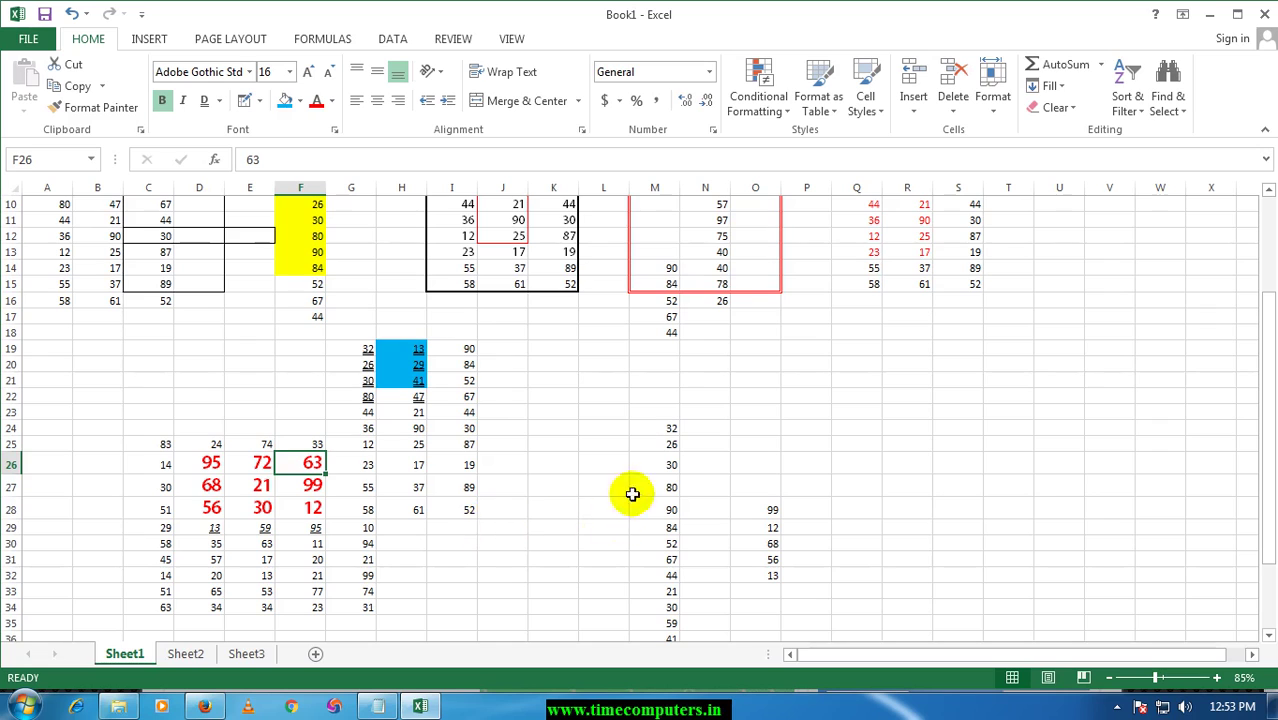
left_click_drag(652, 430, 654, 500)
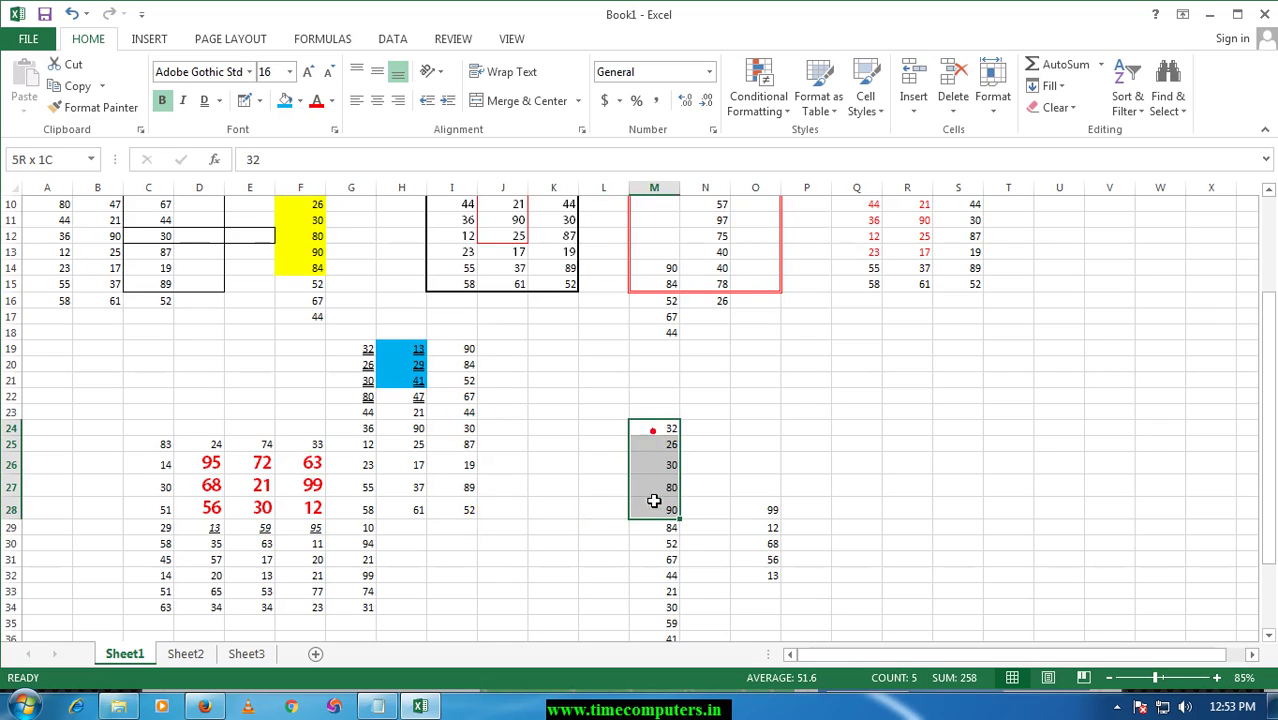
left_click(249, 72)
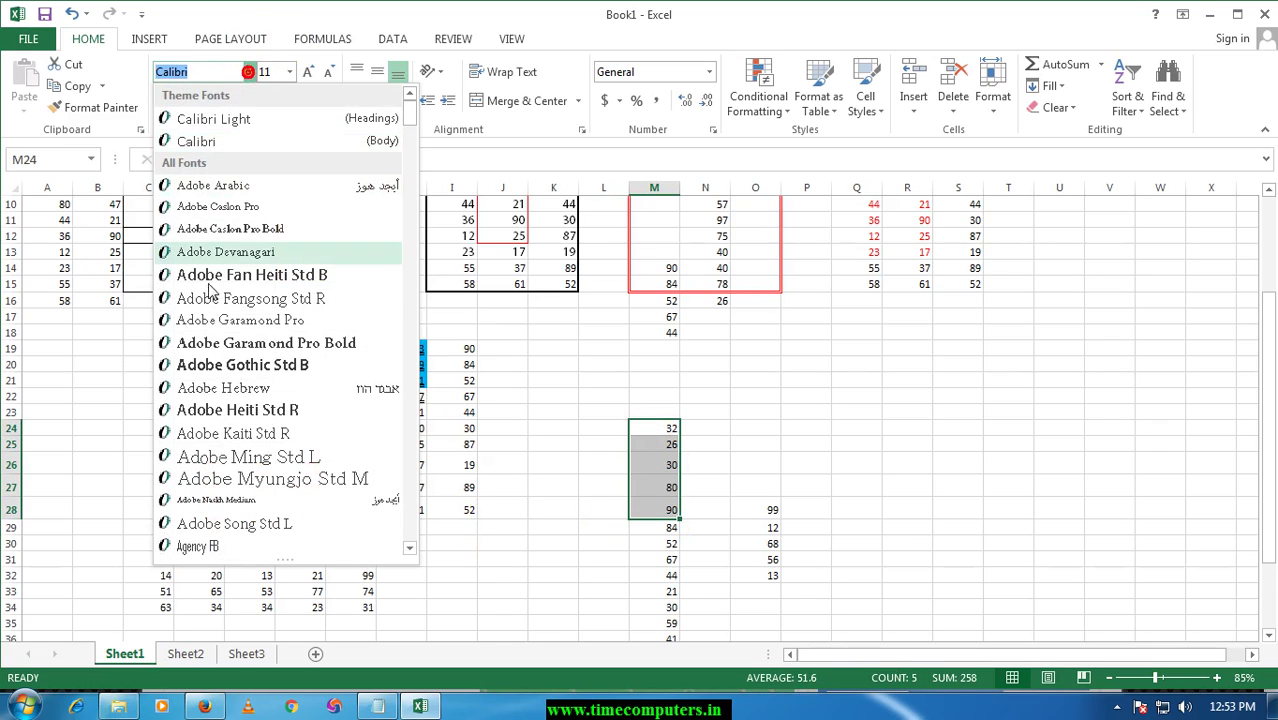
left_click(609, 430)
left_click(570, 413)
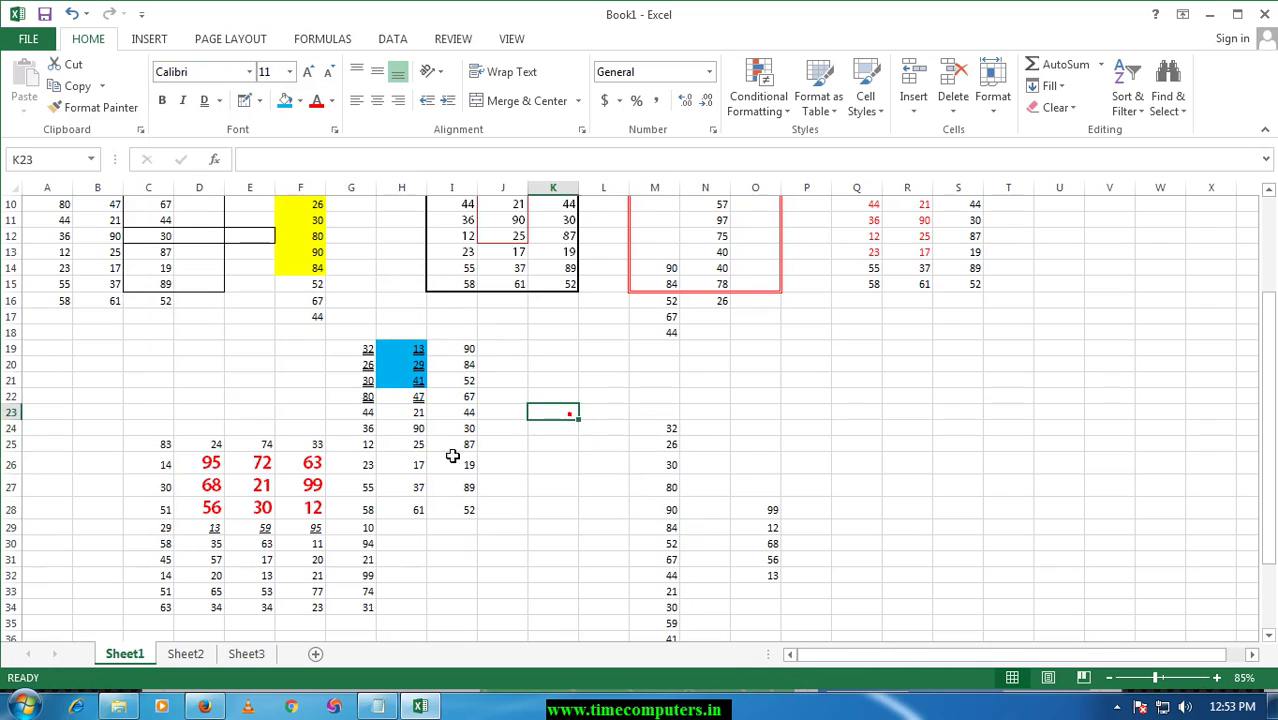
- Copy the formatting of cell D26 onto M23:M32 with Format Painter
left_click(211, 463)
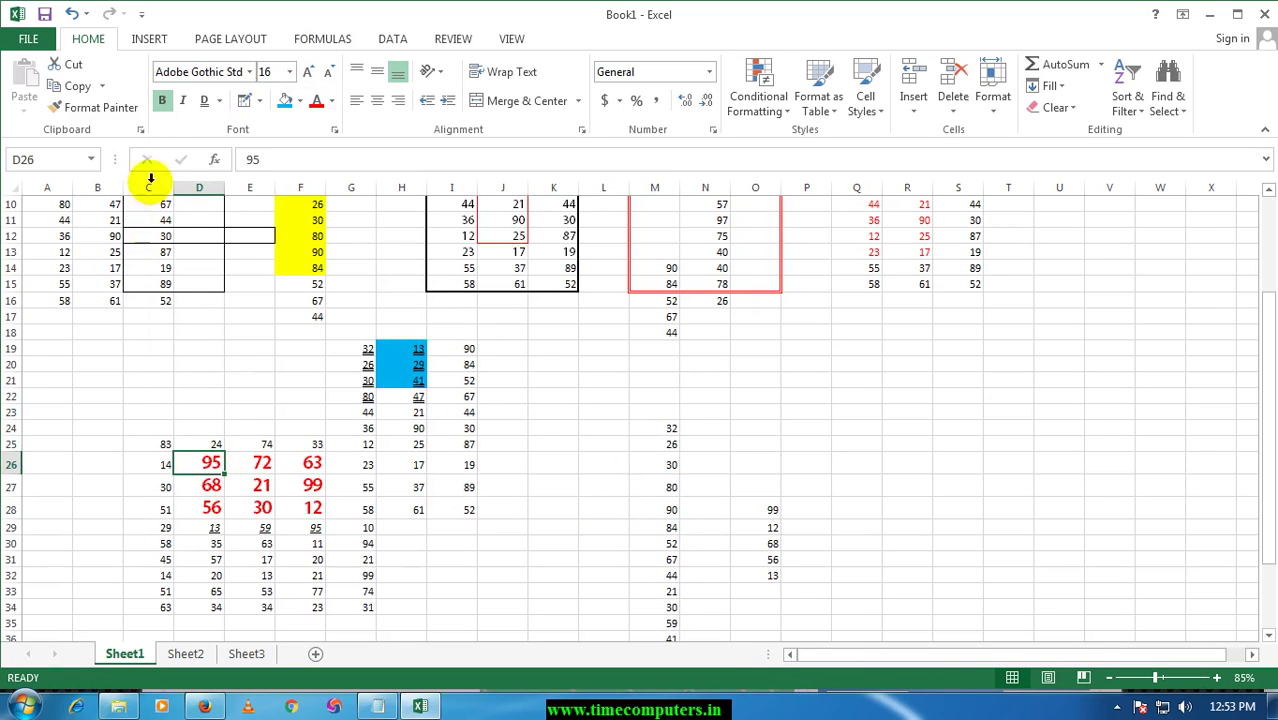
left_click(101, 107)
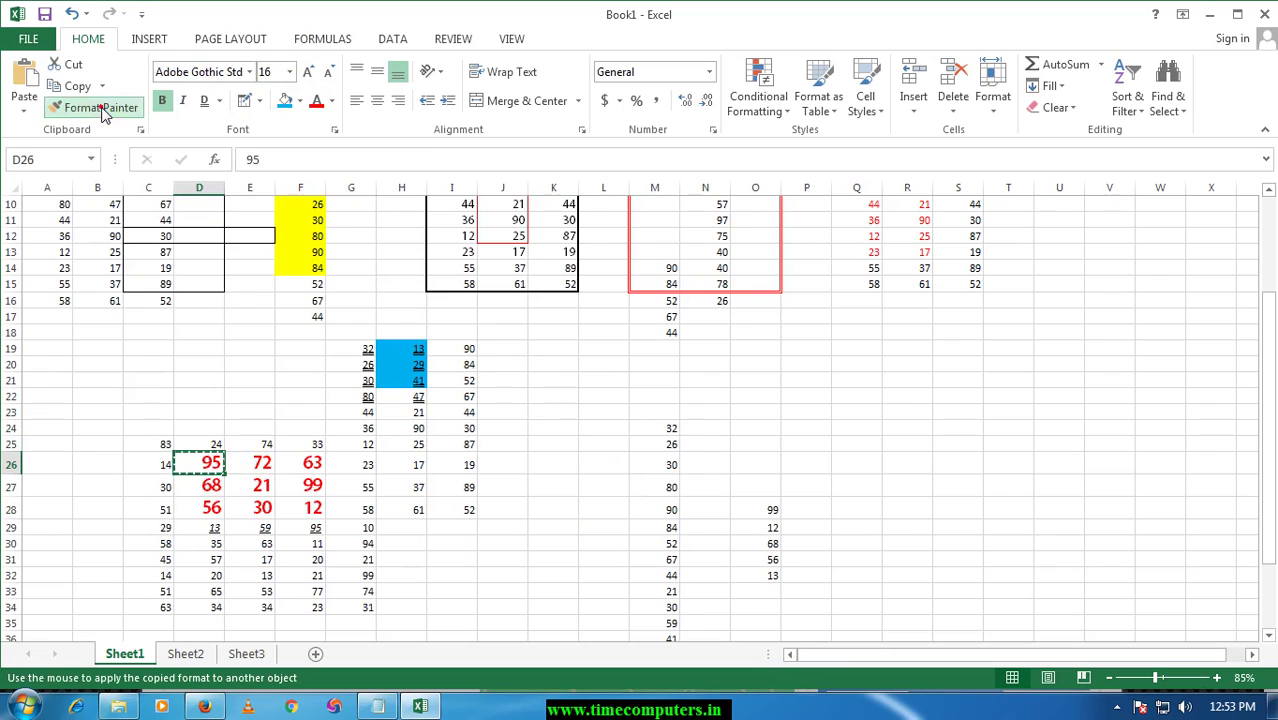
left_click_drag(654, 417, 676, 569)
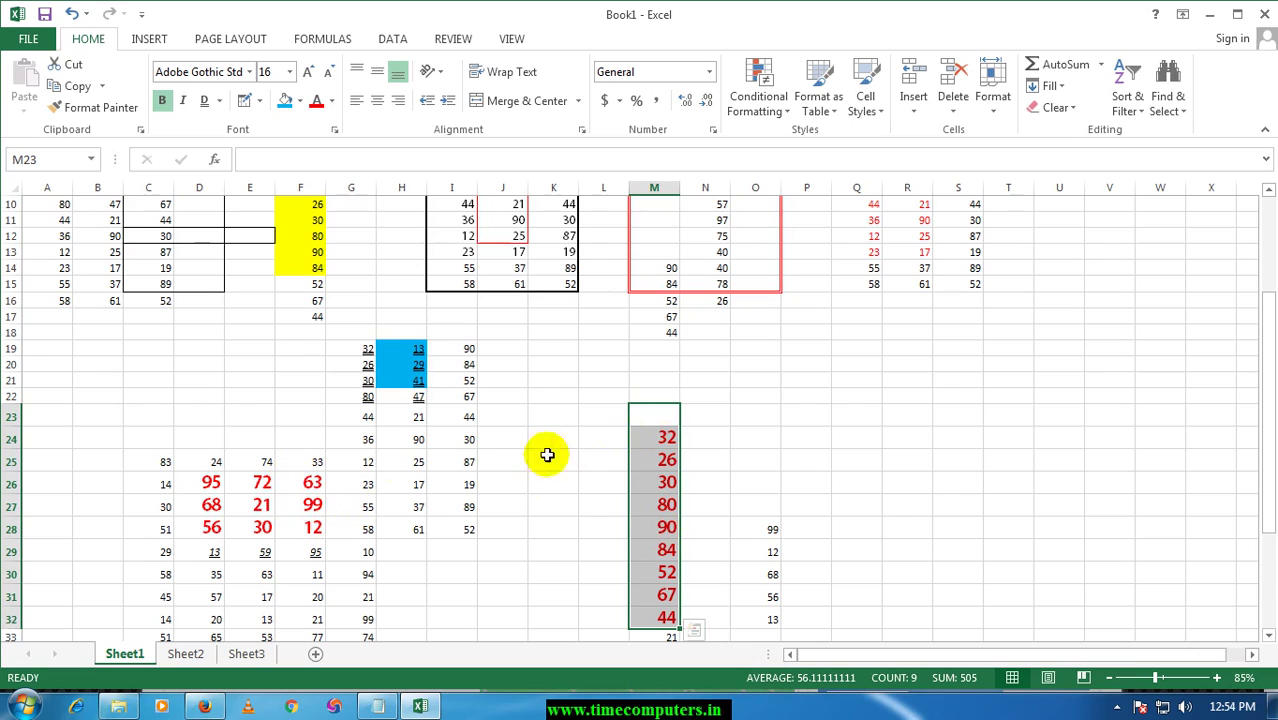
left_click(640, 437)
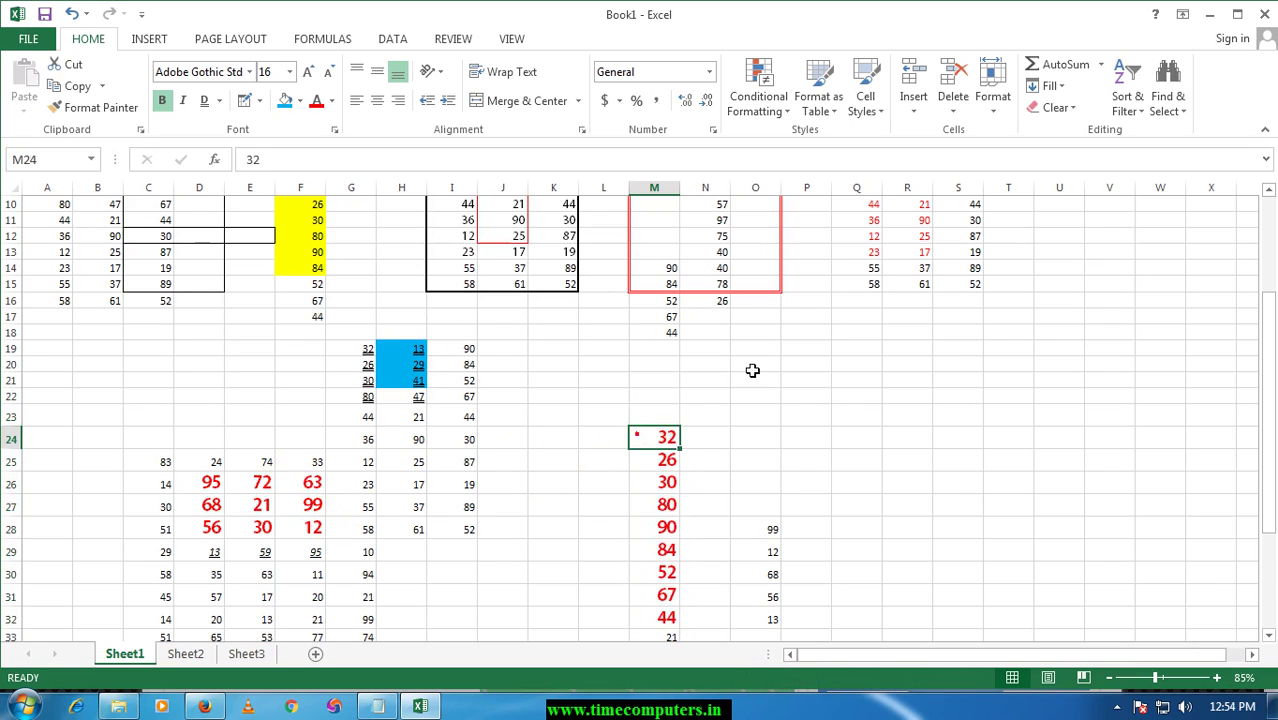
- Lock Format Painter on cell F26's formatting and apply it to S12:S16, K12:K15 and C13:C15
left_click(306, 483)
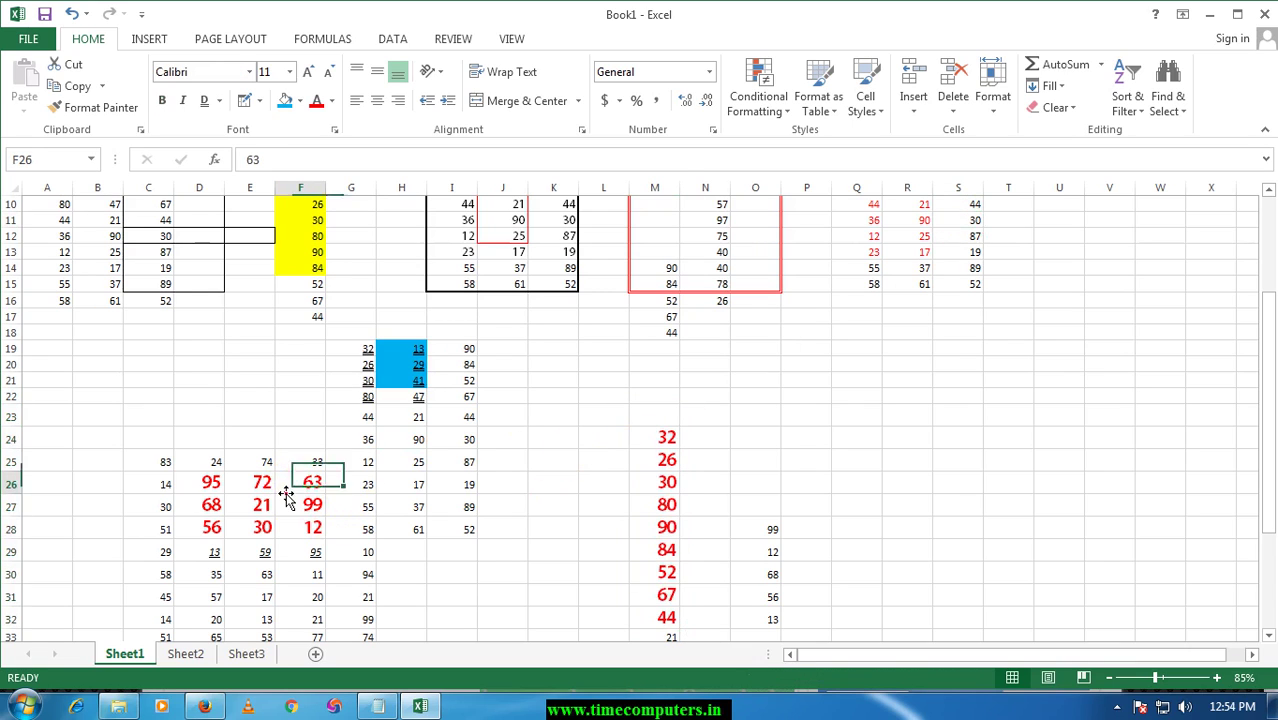
left_click(99, 110)
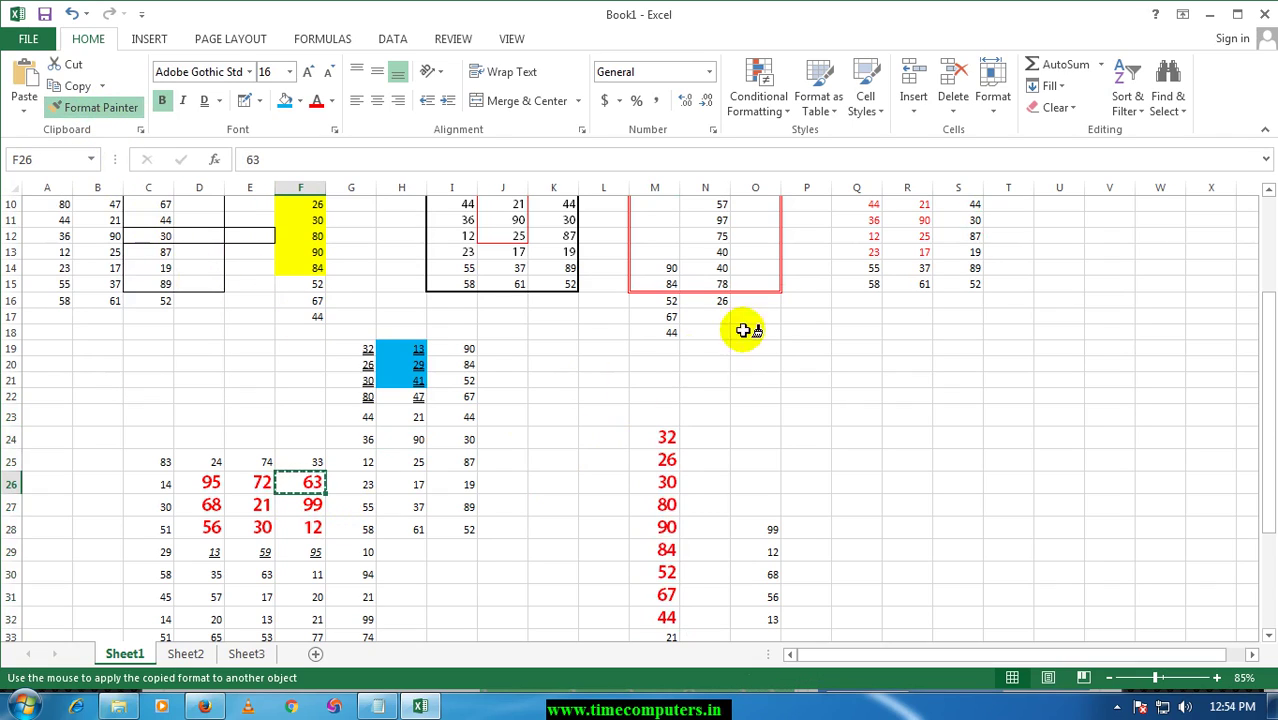
left_click_drag(945, 236, 958, 292)
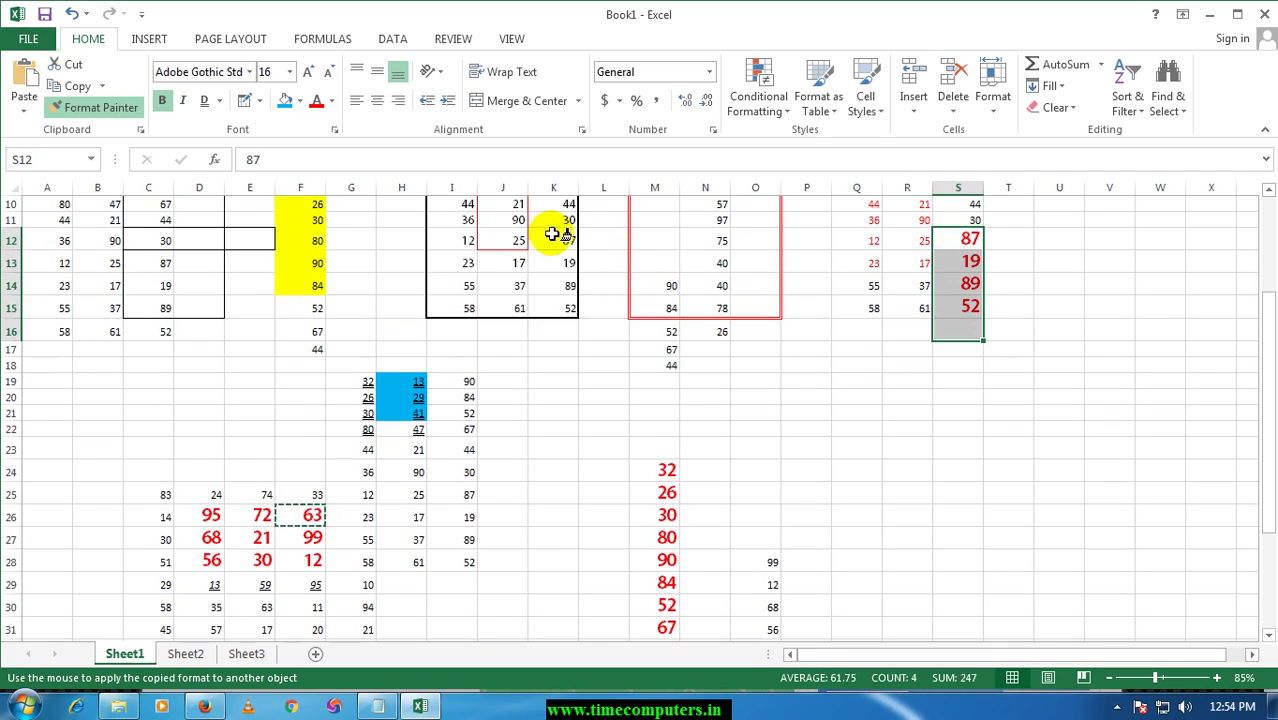
left_click_drag(553, 240, 625, 310)
left_click_drag(132, 262, 156, 305)
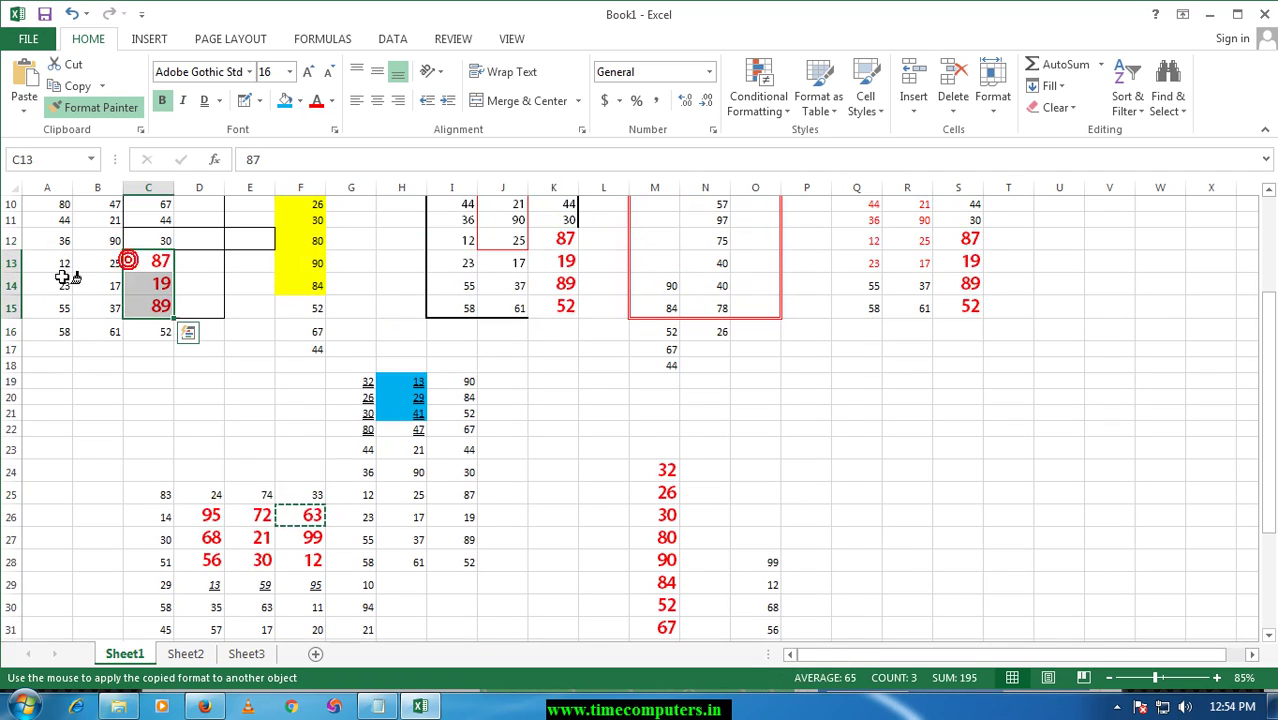
- Copy the formatting of cell F26 onto the single cell I23 with Format Painter
left_click(305, 516)
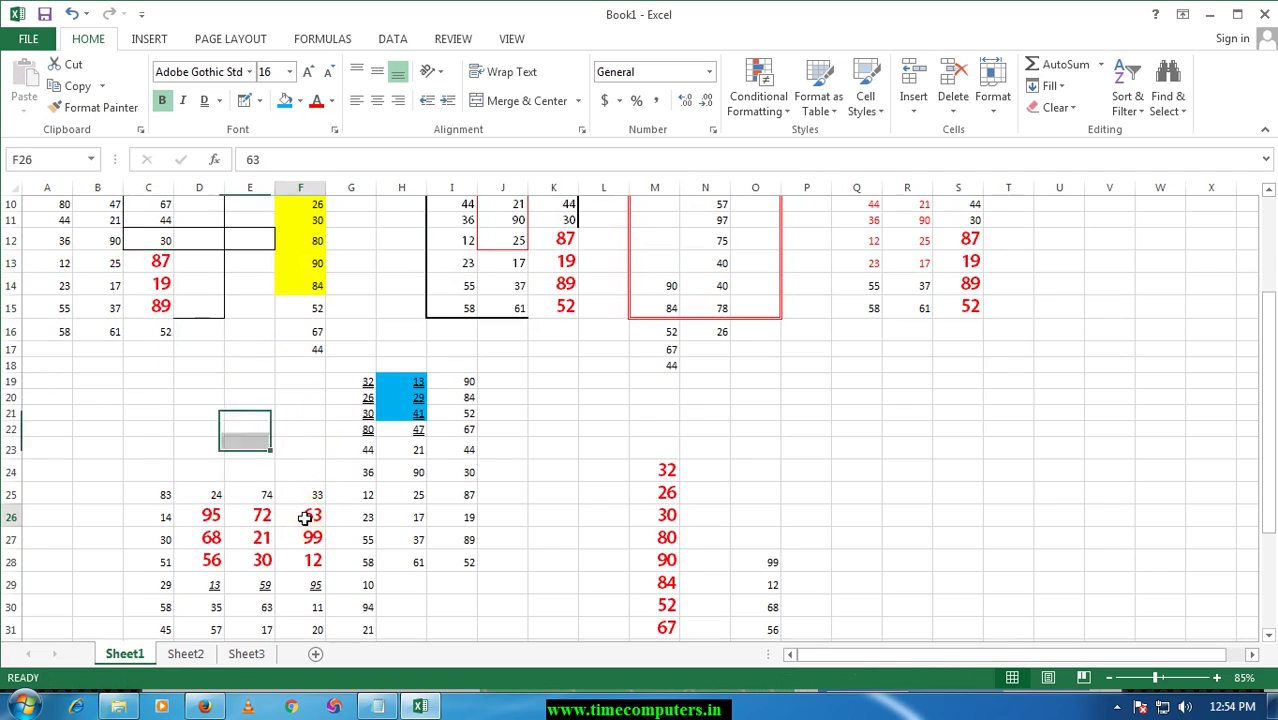
left_click(95, 107)
left_click_drag(446, 450, 446, 450)
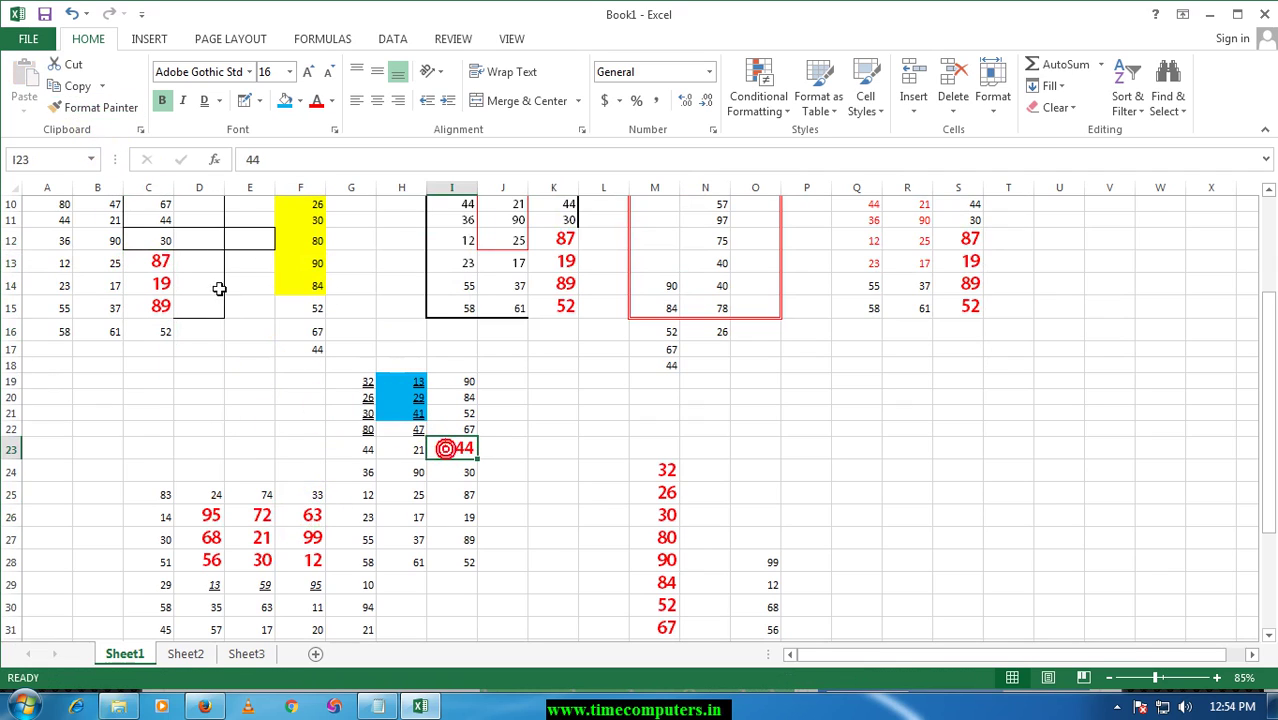
- Copy the formatting of cell I23 onto O28:O30 with Format Painter
left_click(98, 107)
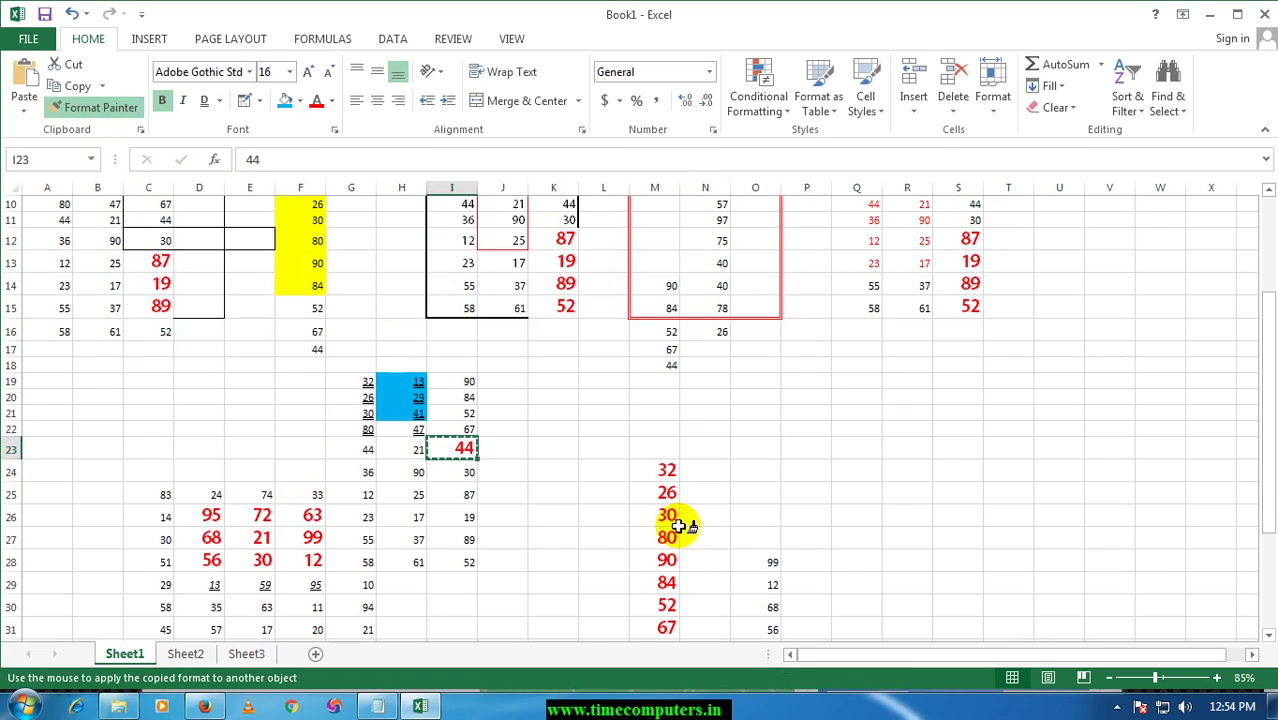
left_click_drag(766, 560, 768, 605)
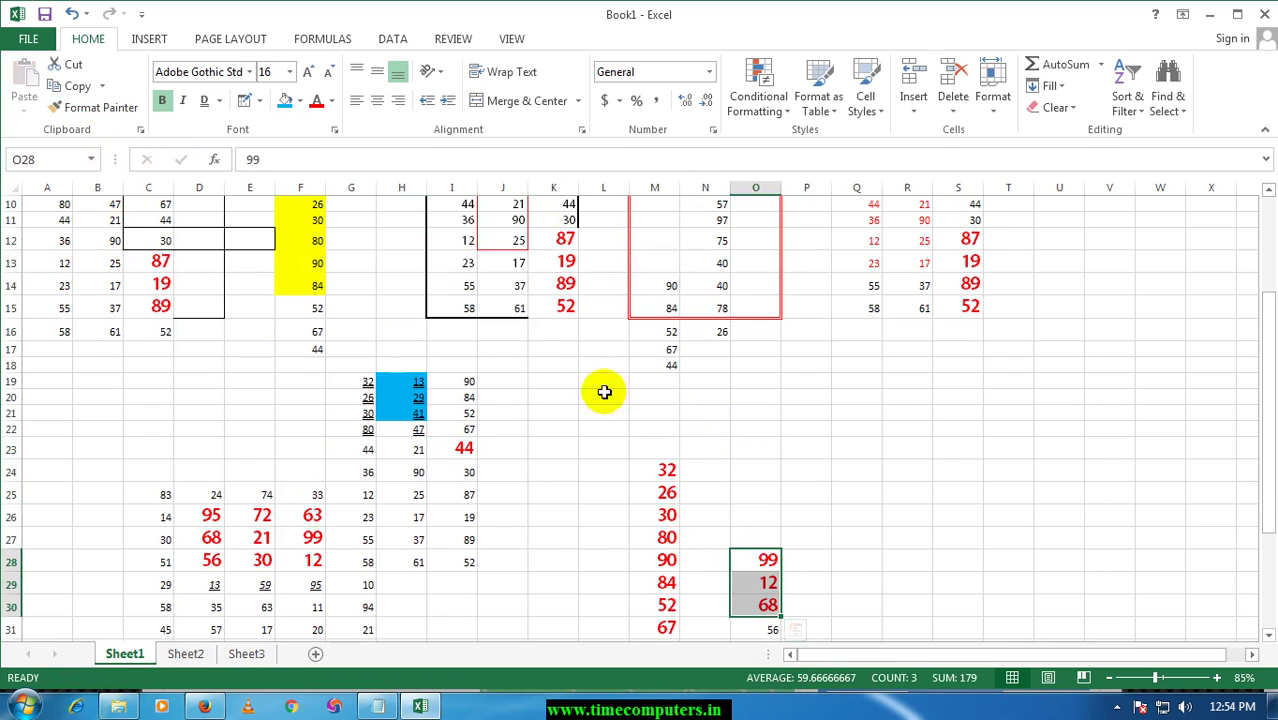
left_click(572, 426)
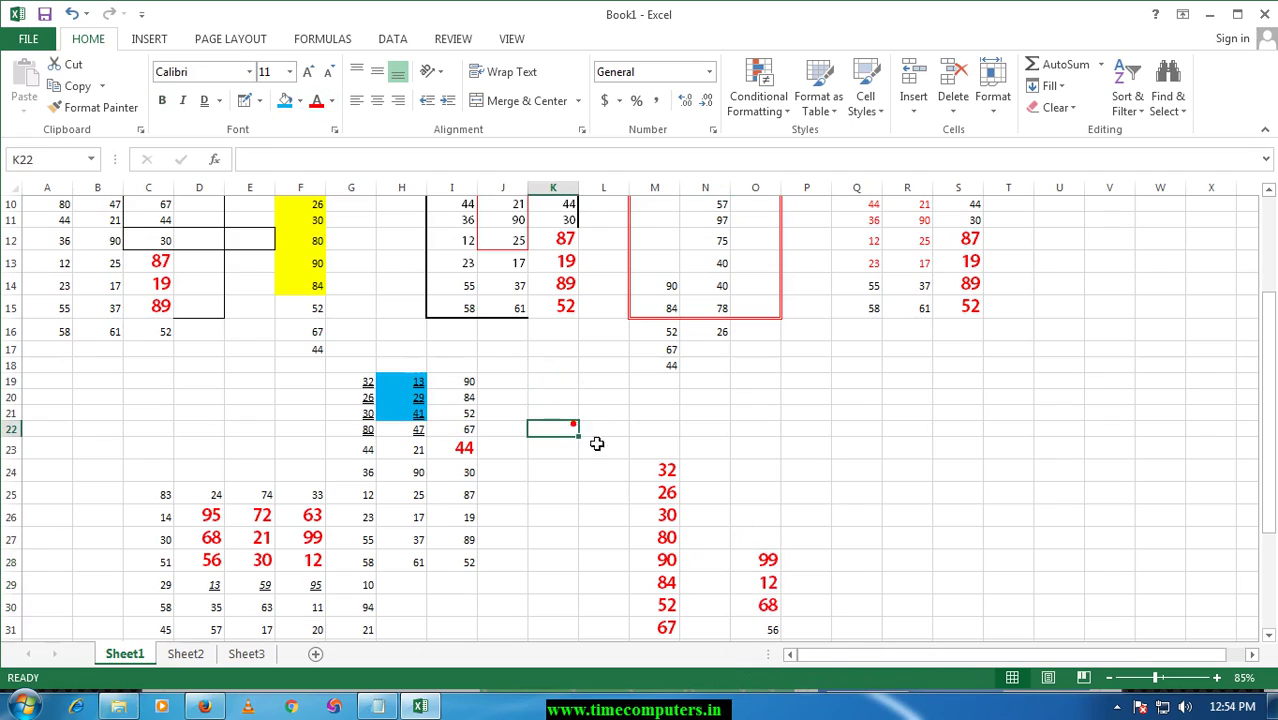